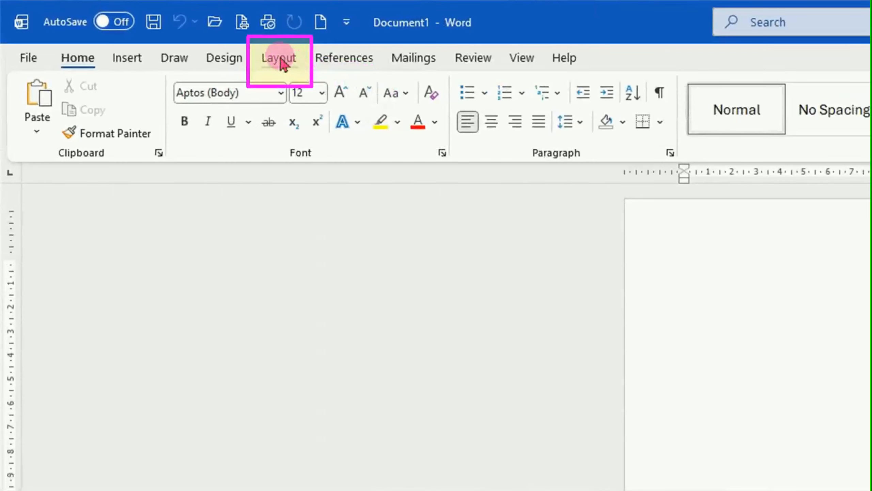
Set the paper size to A4 and add a second page, returning the cursor to the first page
click(146, 129)
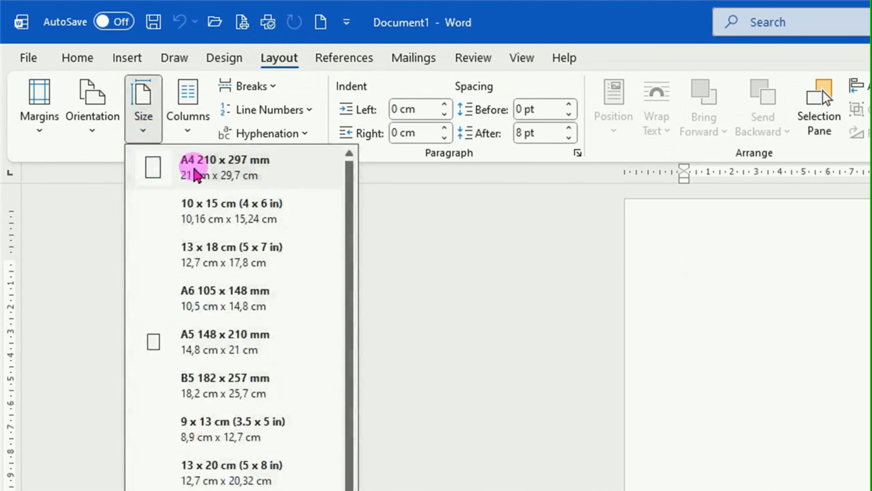
click(217, 175)
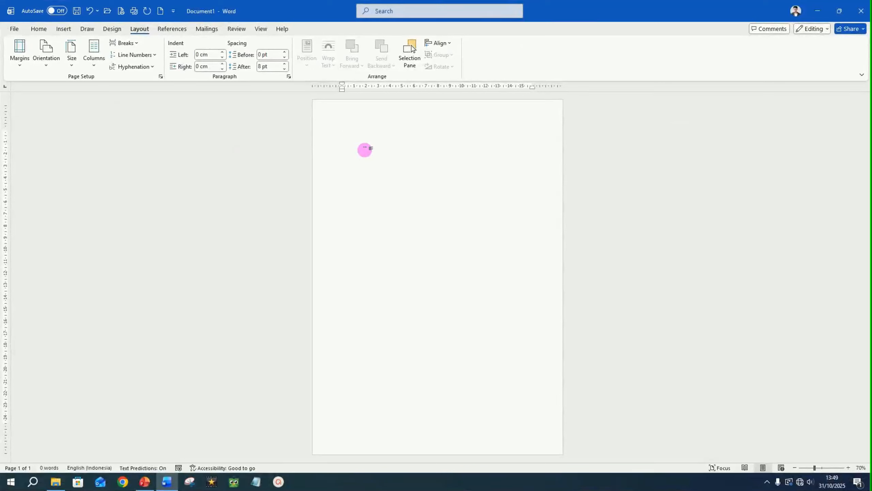
key(Return)
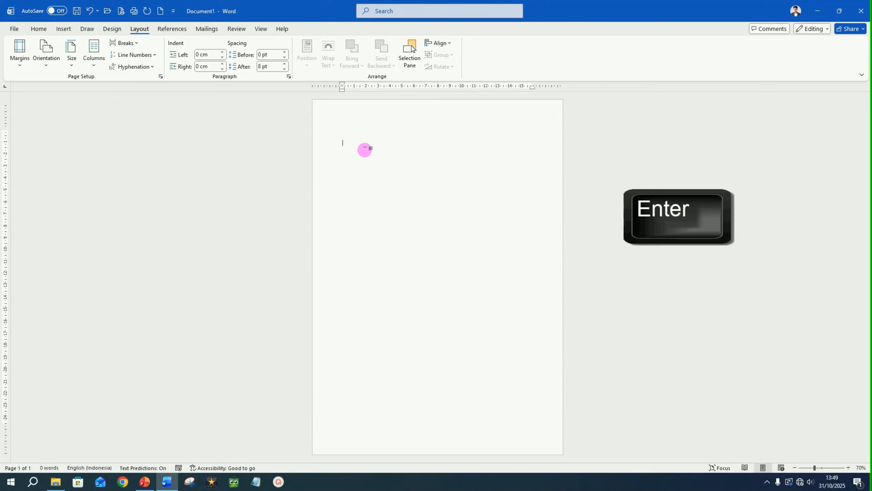
key(Return)
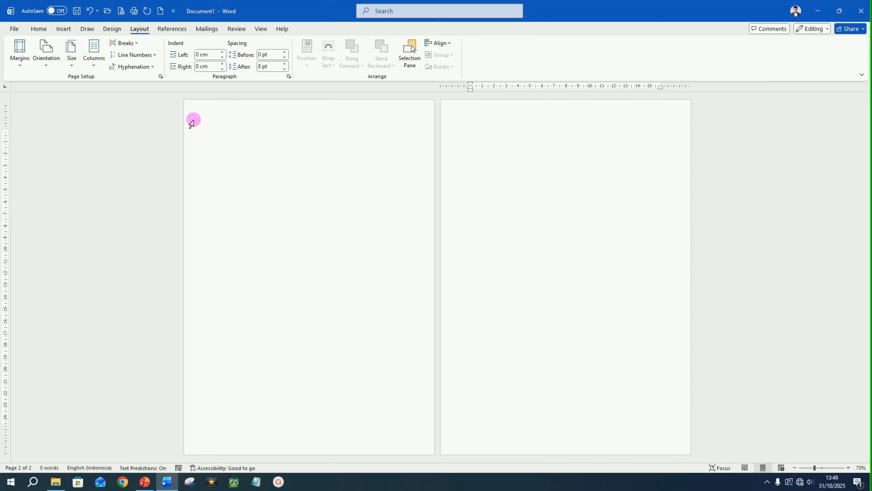
click(199, 127)
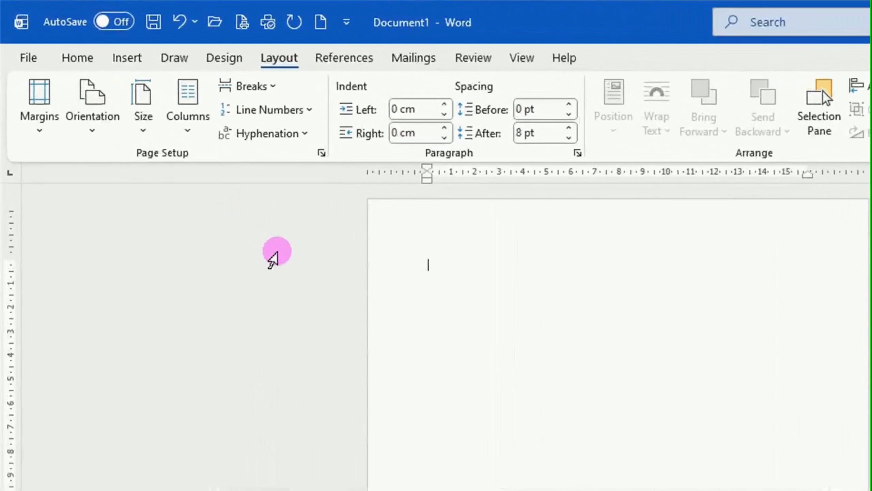
Draw a rectangle covering the whole first page and remove its outline
click(130, 59)
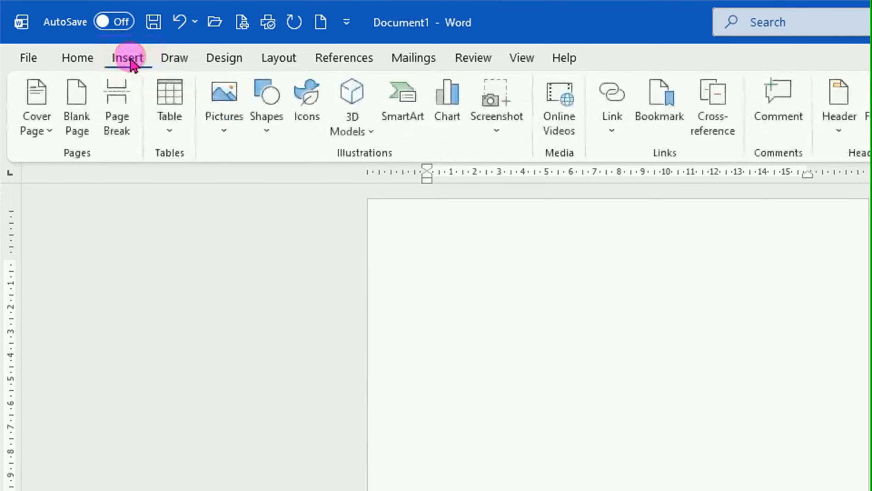
click(266, 131)
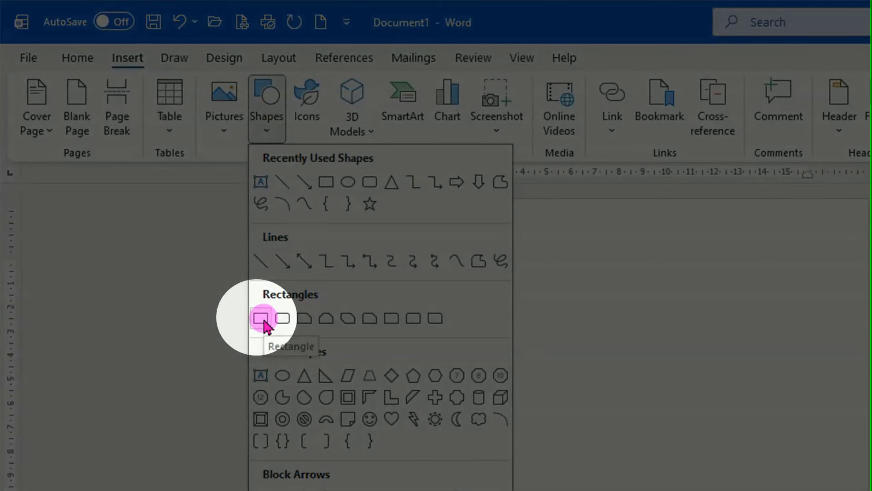
click(262, 321)
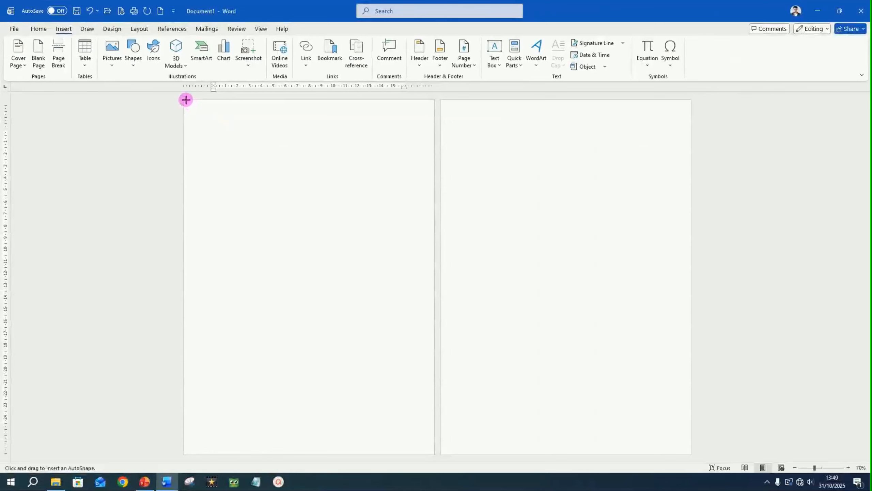
drag(184, 99, 434, 455)
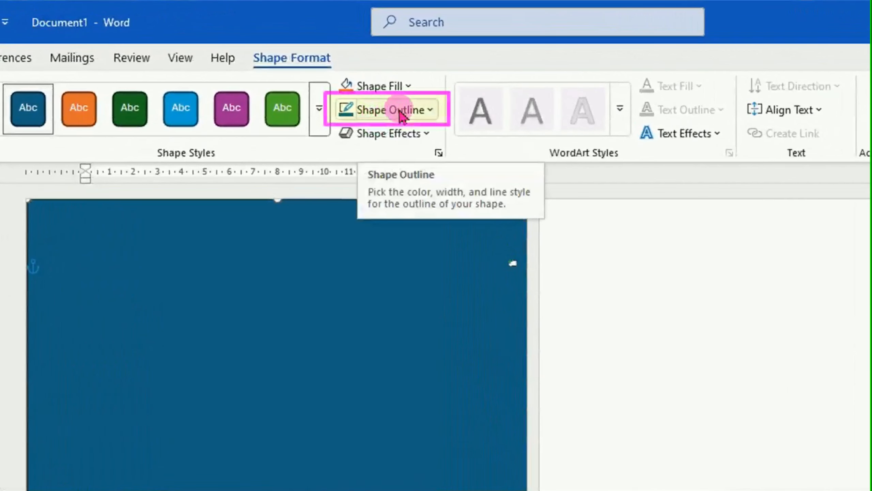
click(402, 114)
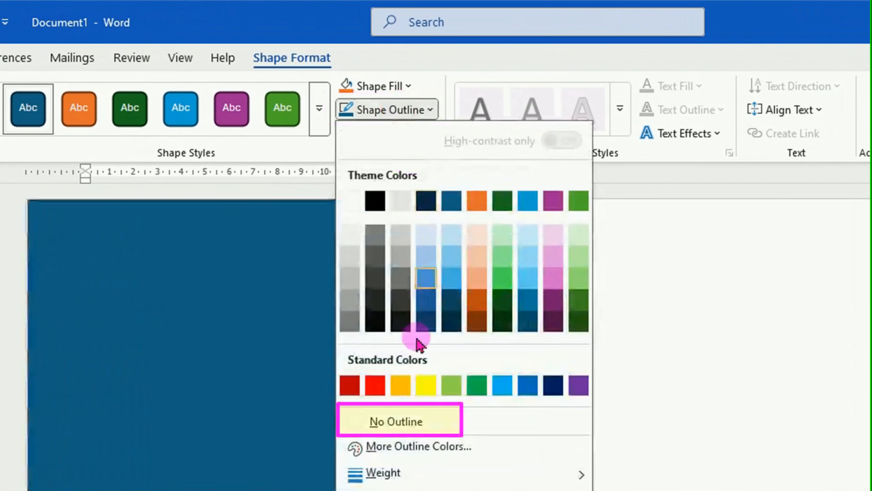
click(407, 424)
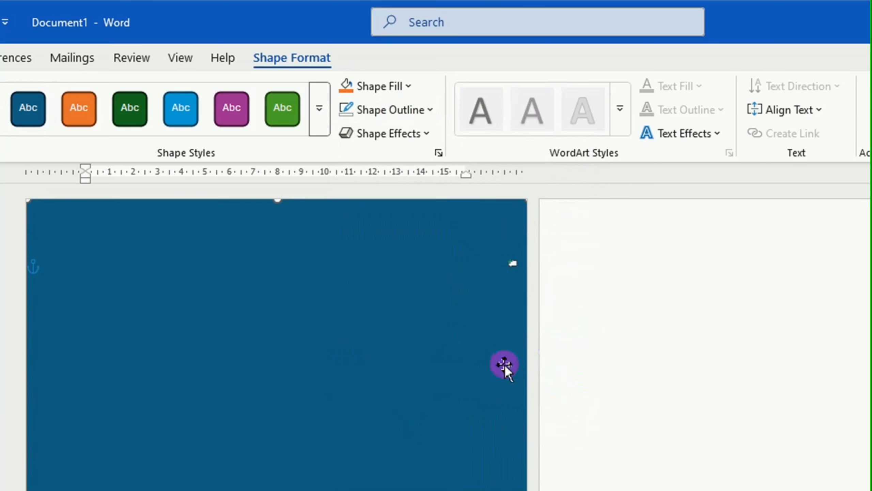
Set the rectangle's height to 29,7 cm and width to 21 cm, and align it with the page edges
scroll(456, 387, up, 7)
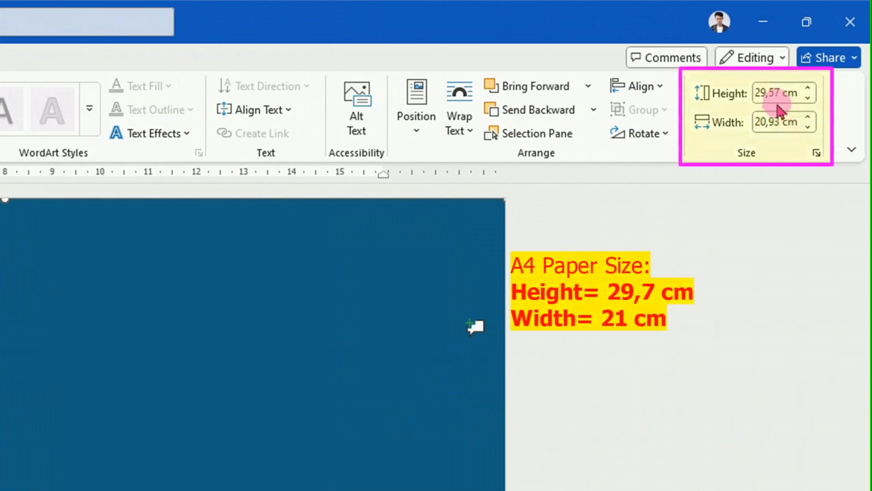
click(808, 88)
click(808, 88)
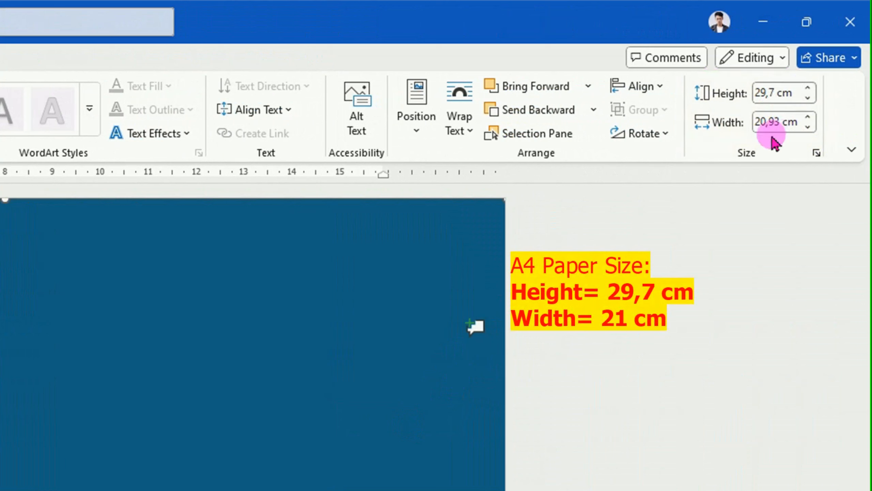
click(808, 119)
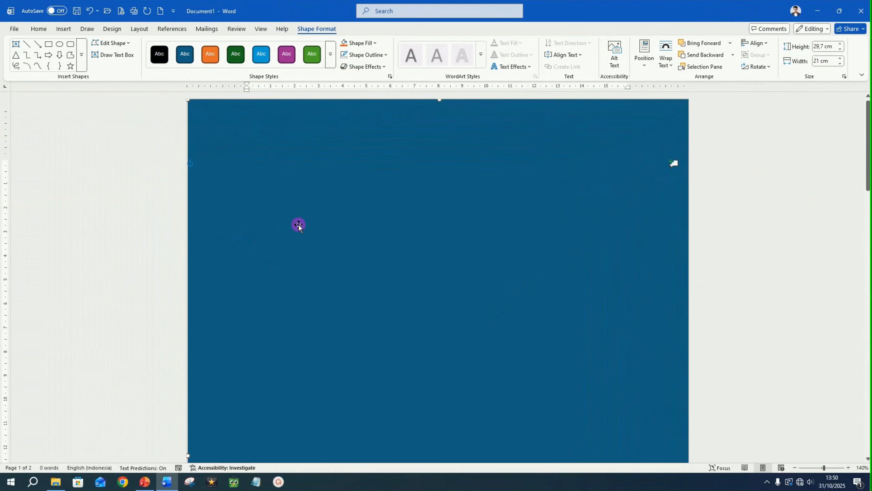
mouse_move(309, 214)
mouse_down()
mouse_move(308, 224)
mouse_move(306, 215)
mouse_up()
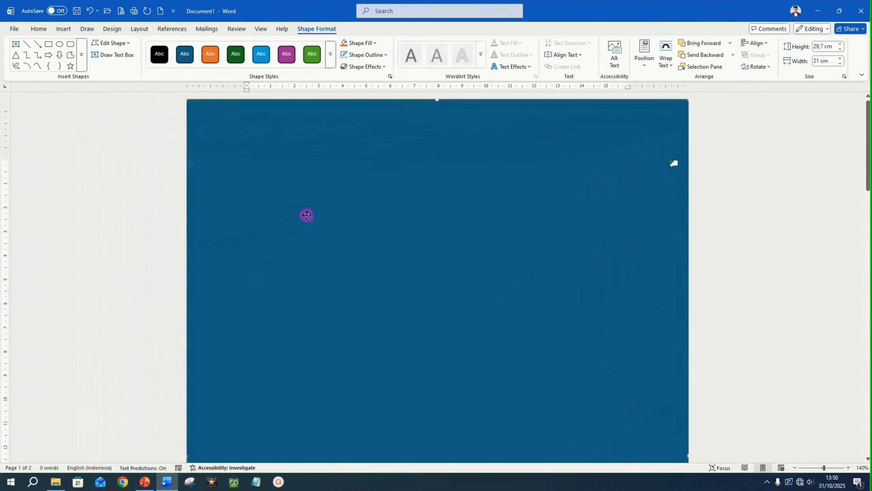
key(Escape)
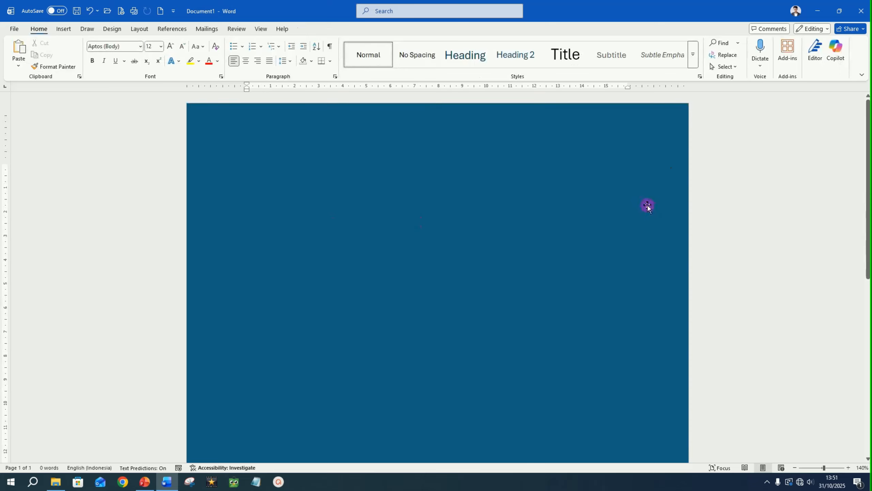
Open the rectangle's shape formatting and change its fill to a gradient fill
right_click(630, 290)
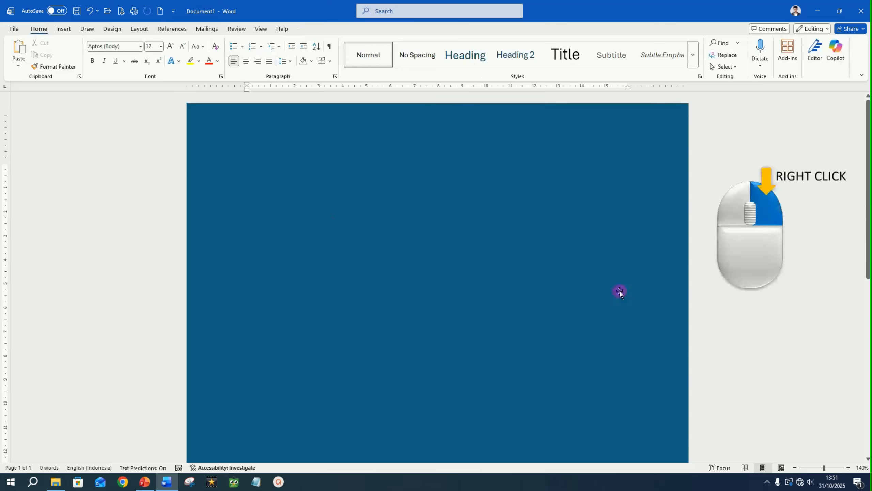
right_click(627, 285)
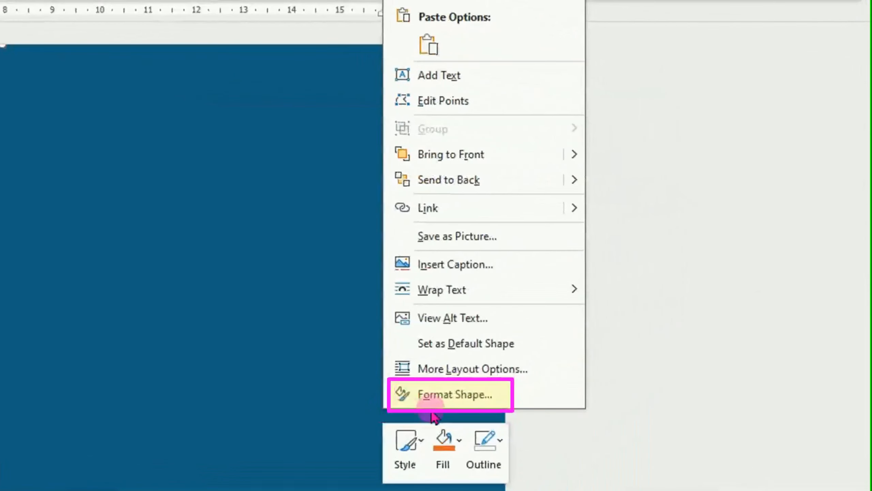
click(452, 396)
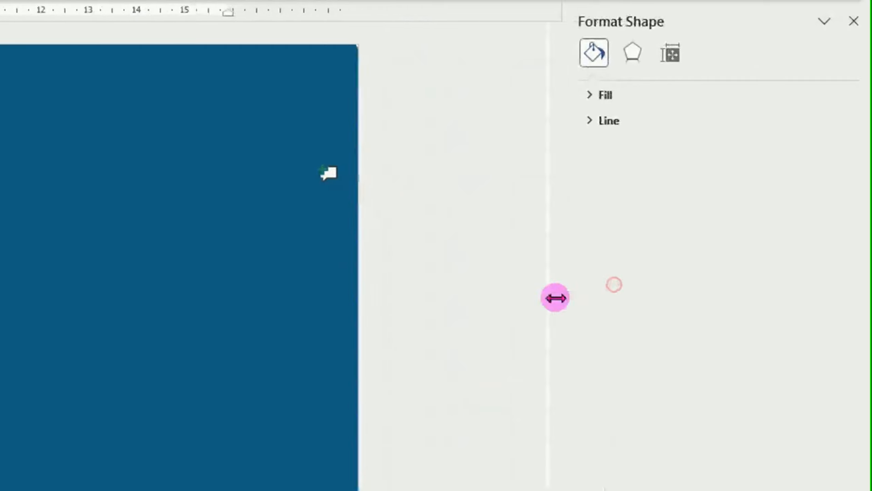
click(597, 101)
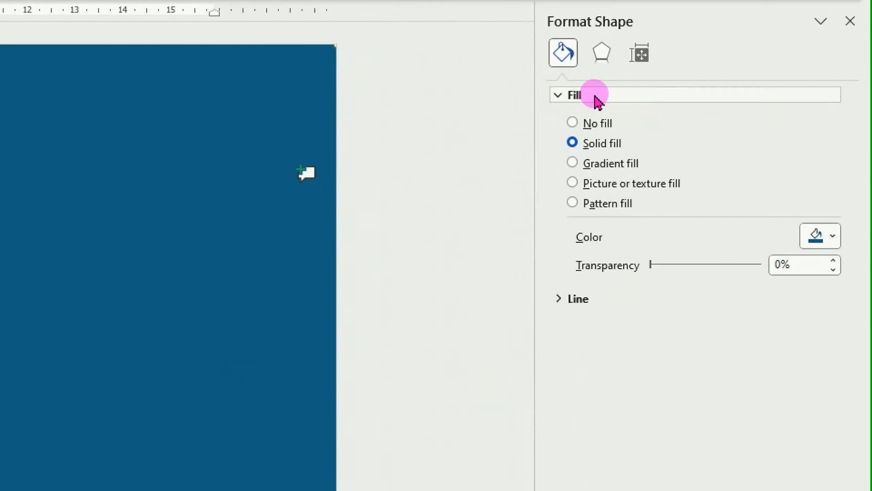
click(572, 165)
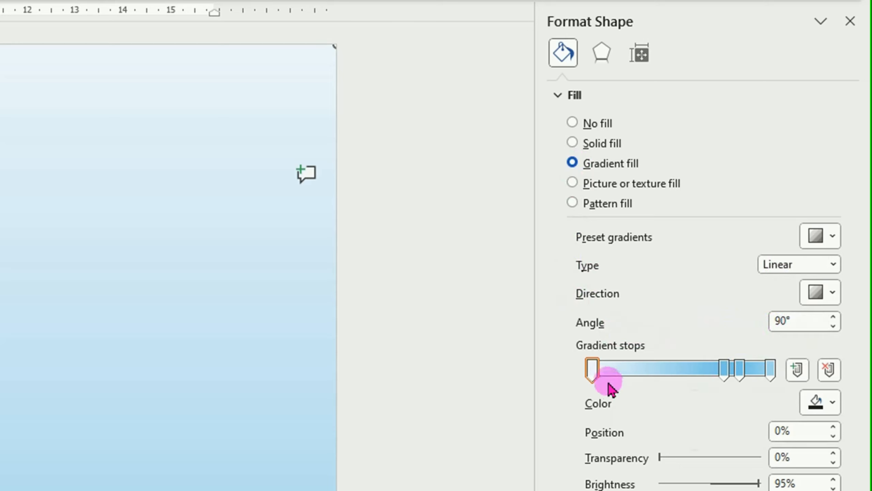
Remove the two middle gradient stops from the rectangle's fill
click(724, 368)
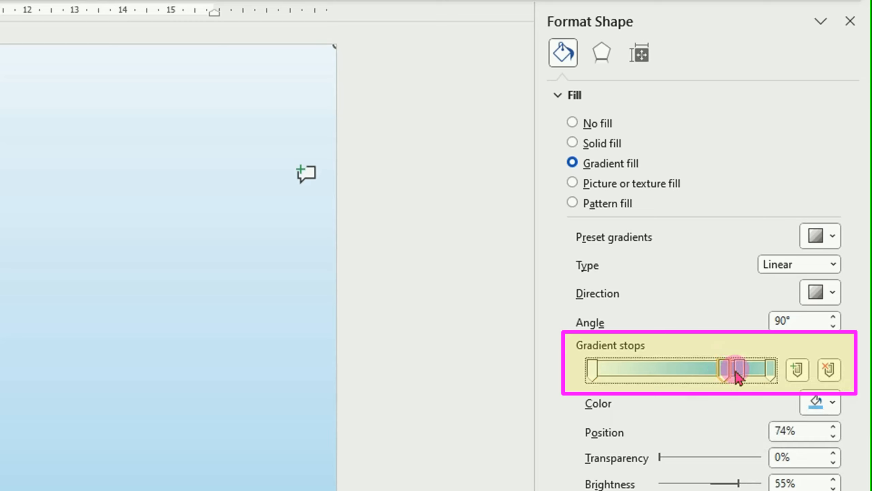
click(828, 370)
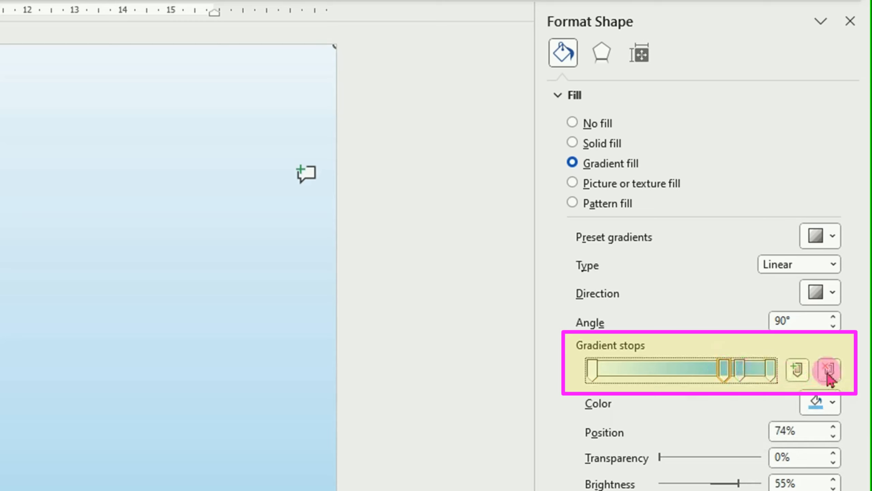
click(740, 373)
click(829, 370)
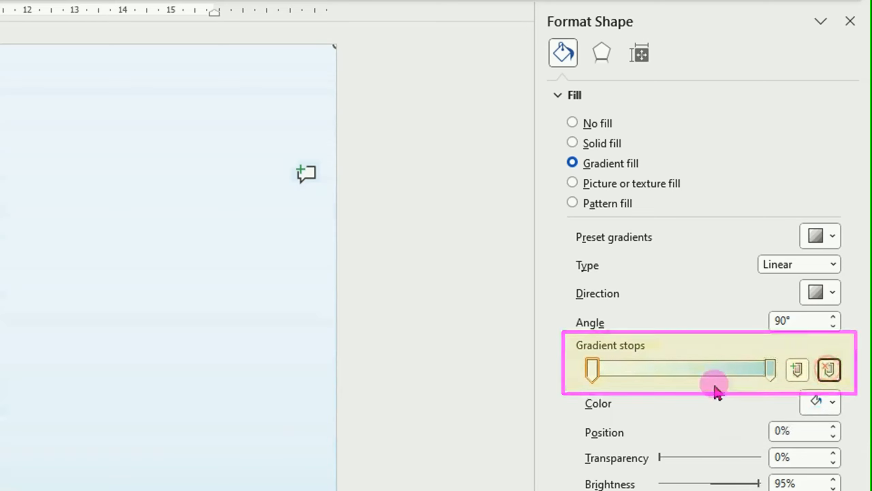
Colour the first gradient stop dark blue at -25% brightness and the last stop near-black at -90% brightness
click(593, 373)
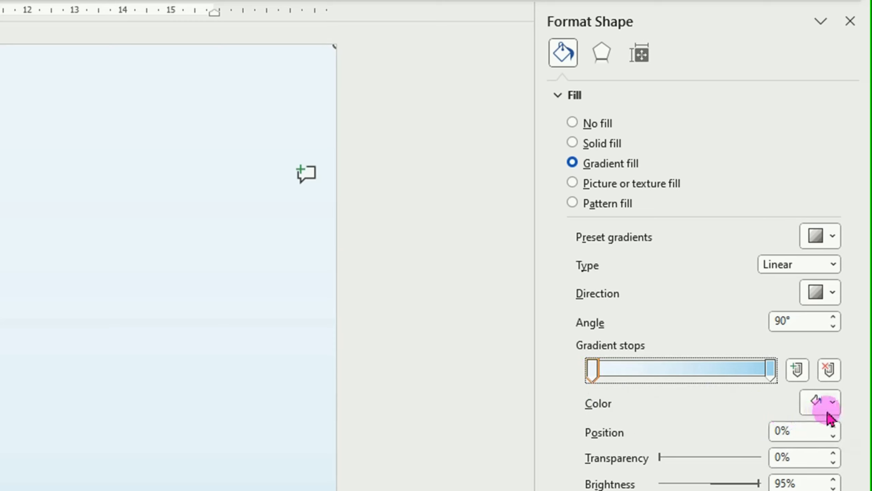
click(833, 402)
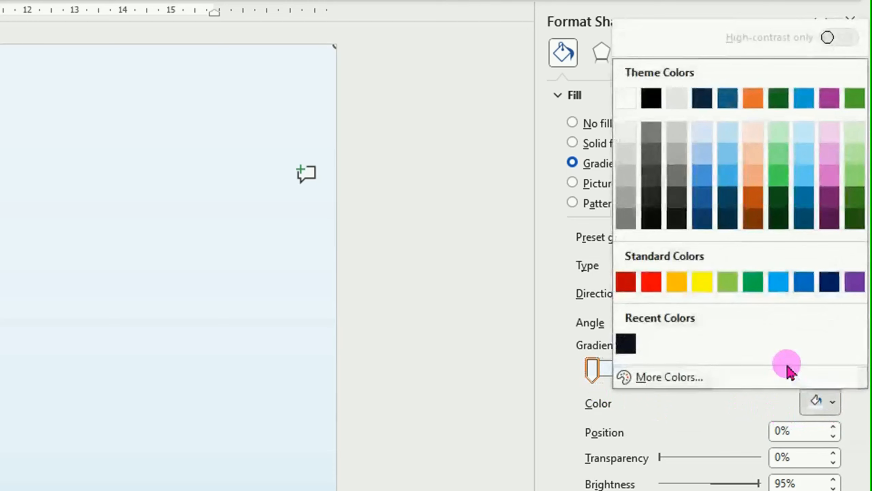
click(727, 198)
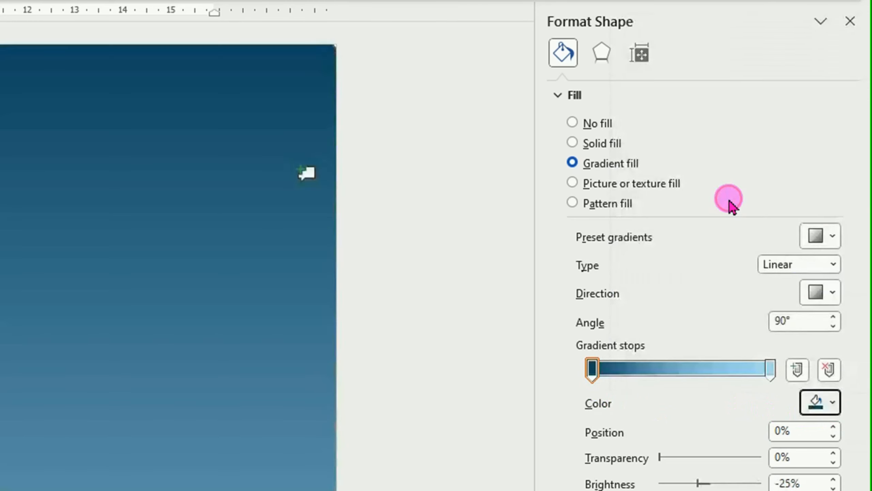
click(771, 370)
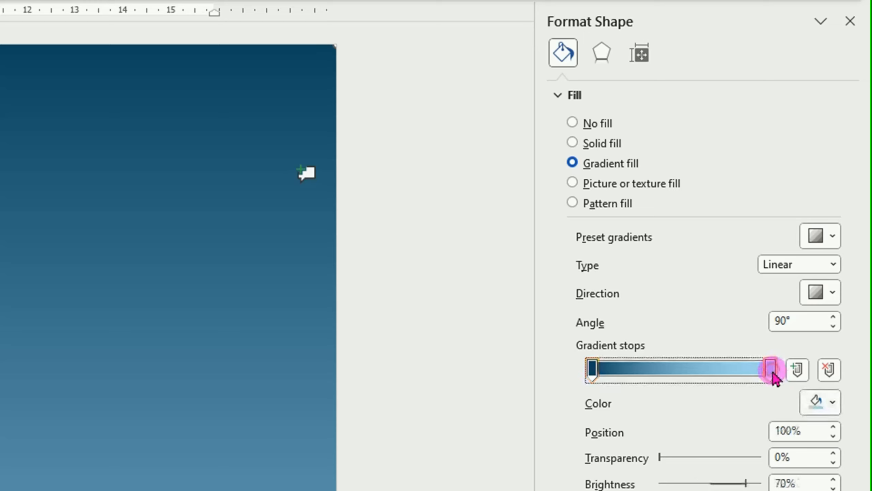
click(836, 412)
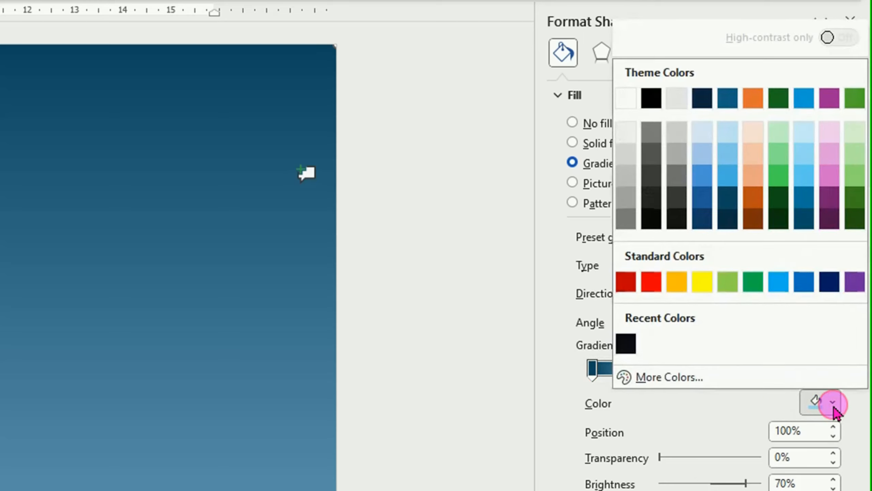
click(677, 220)
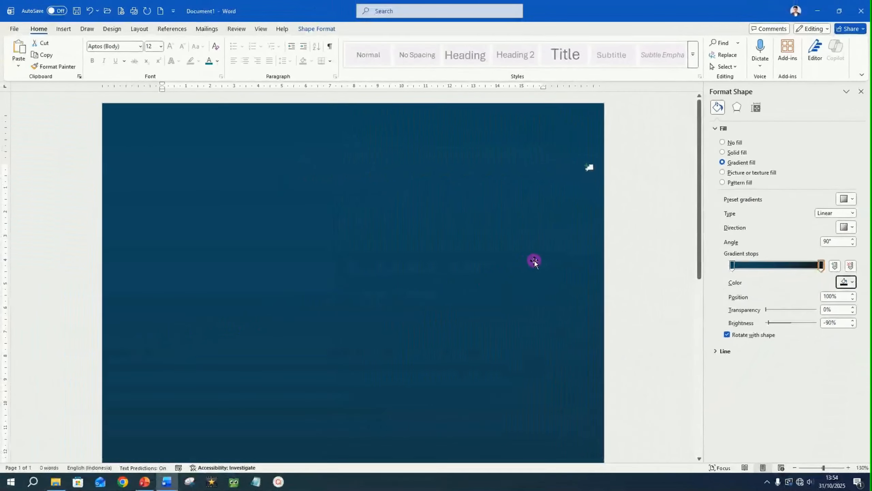
Move the near-black gradient stop to the 70% position and deselect the rectangle
scroll(512, 272, down, 3)
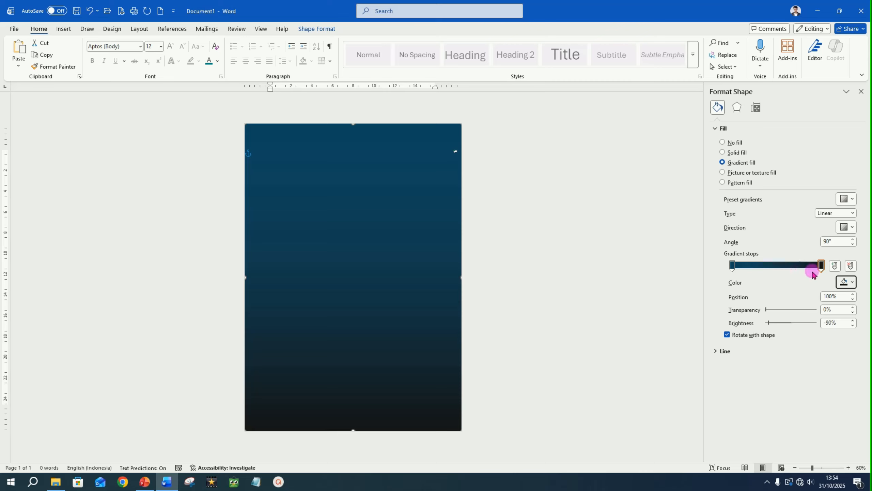
drag(821, 268, 795, 272)
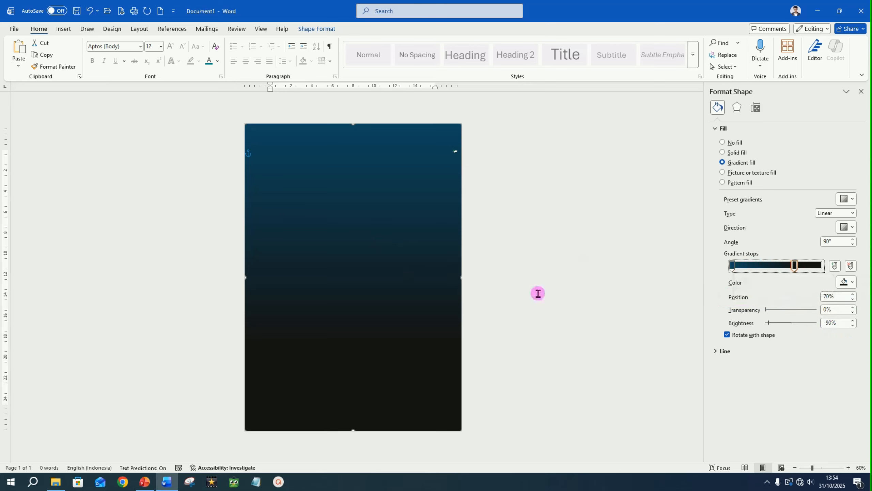
click(552, 293)
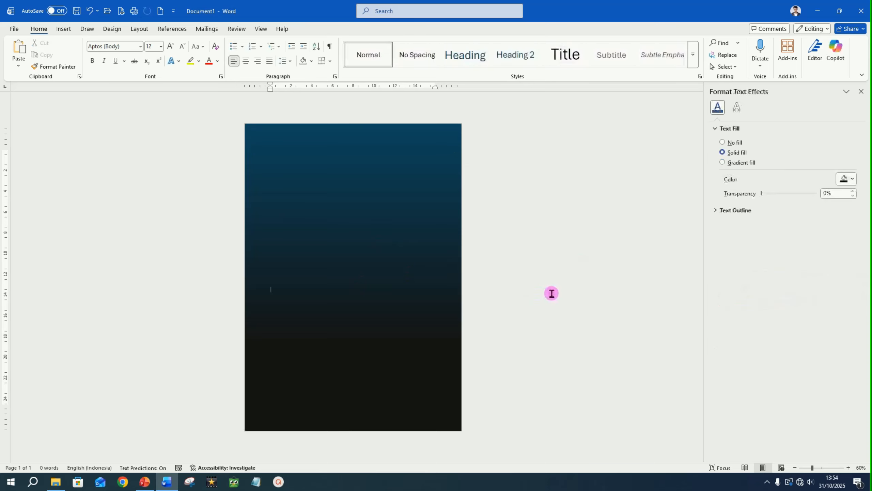
Duplicate the gradient-filled rectangle
click(343, 204)
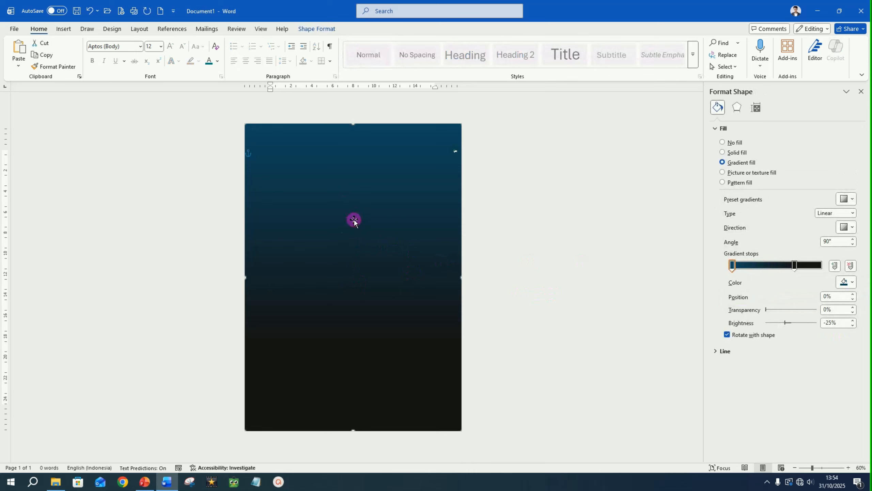
key(ctrl+d)
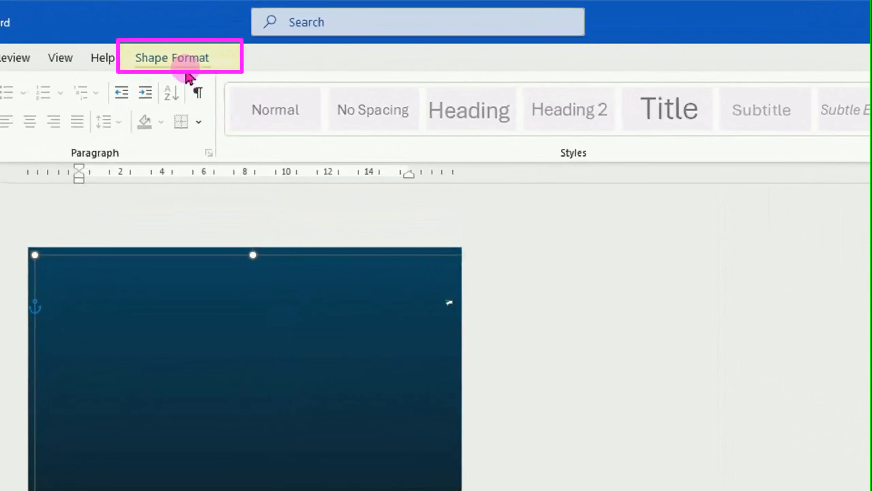
Resize the duplicated rectangle to 11,75 cm high and 14,5 cm wide and move it to the horizontal middle of the page's upper part
click(177, 61)
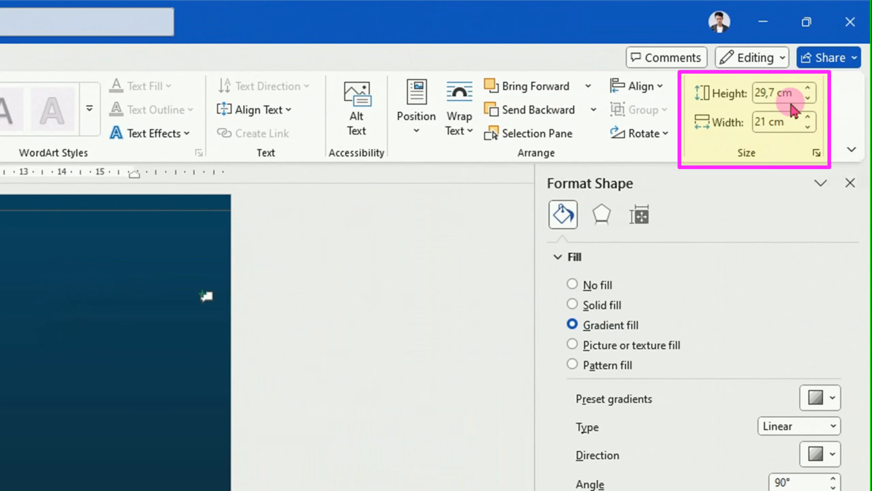
click(763, 96)
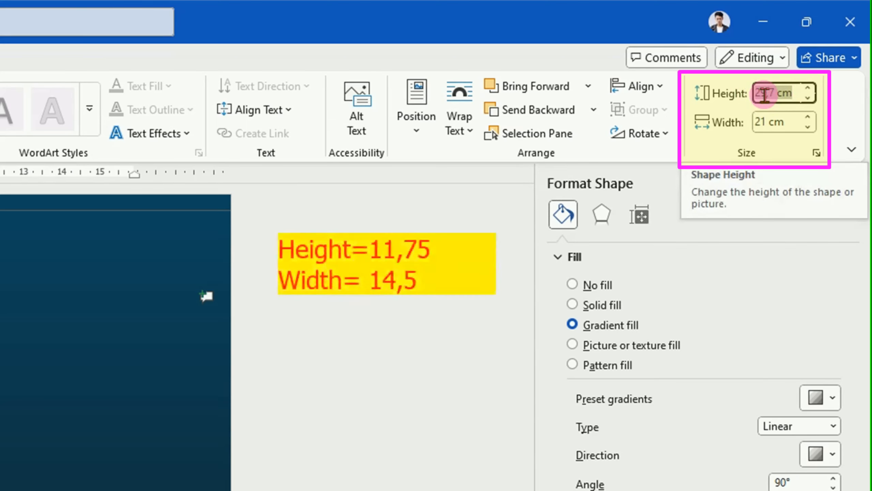
text(11,75)
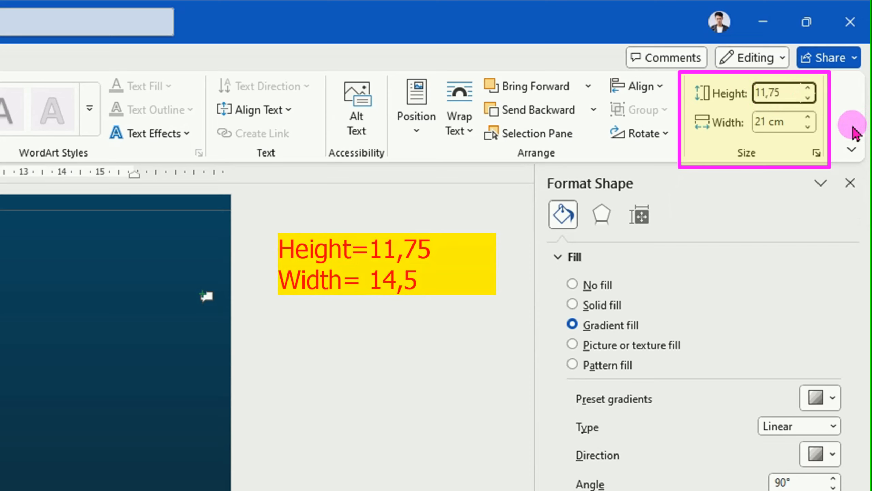
click(768, 122)
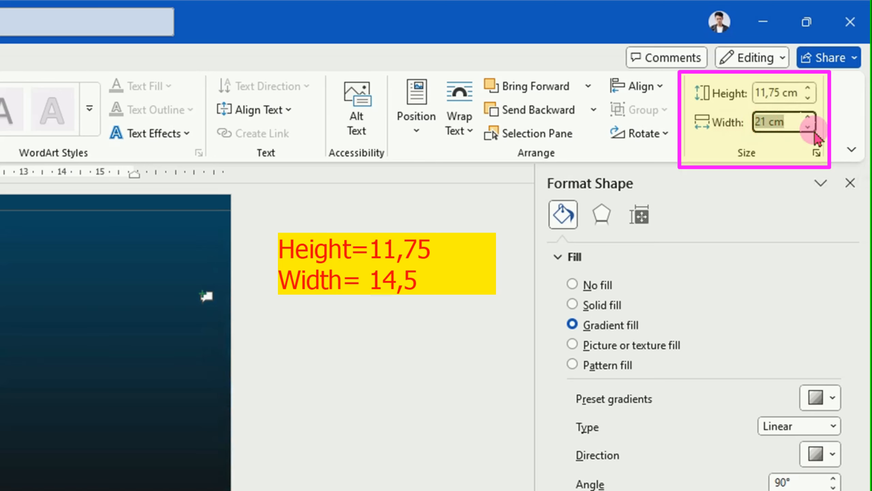
text(14,5)
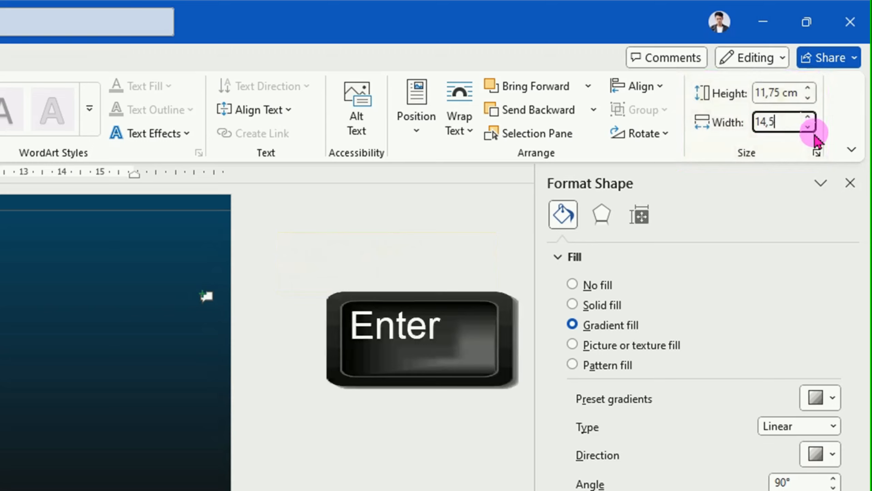
key(Return)
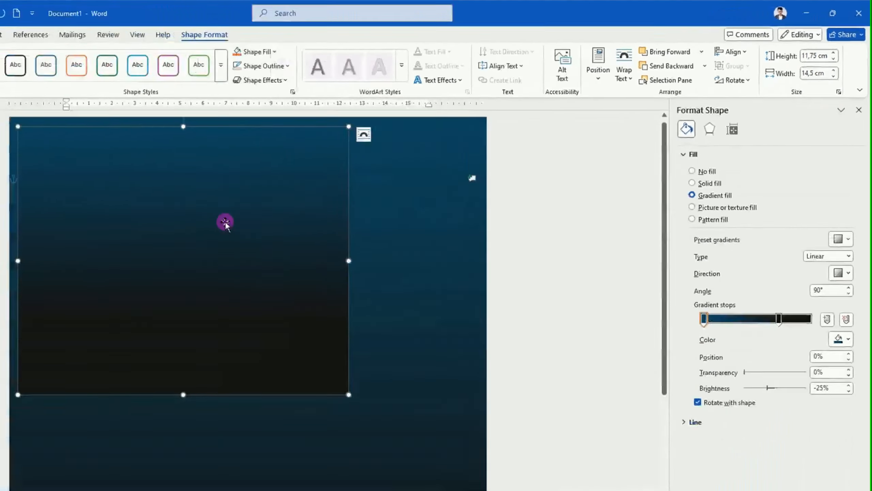
drag(333, 188, 384, 195)
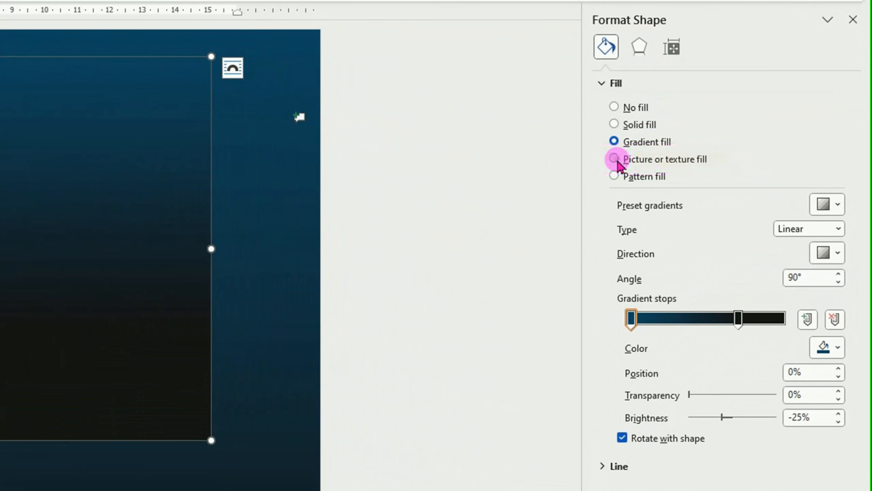
Fill the smaller rectangle with the picture dbc776aaec953af8cbf2e43661901d9e from the 04 image folder
click(615, 159)
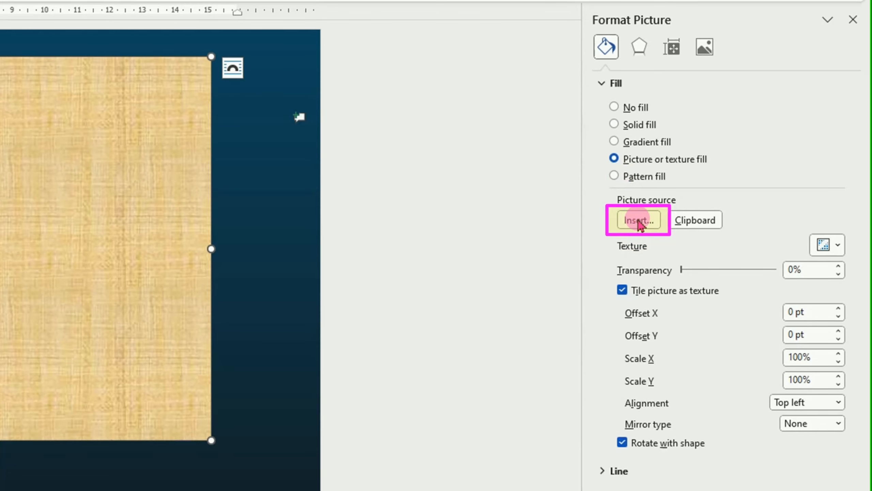
click(638, 221)
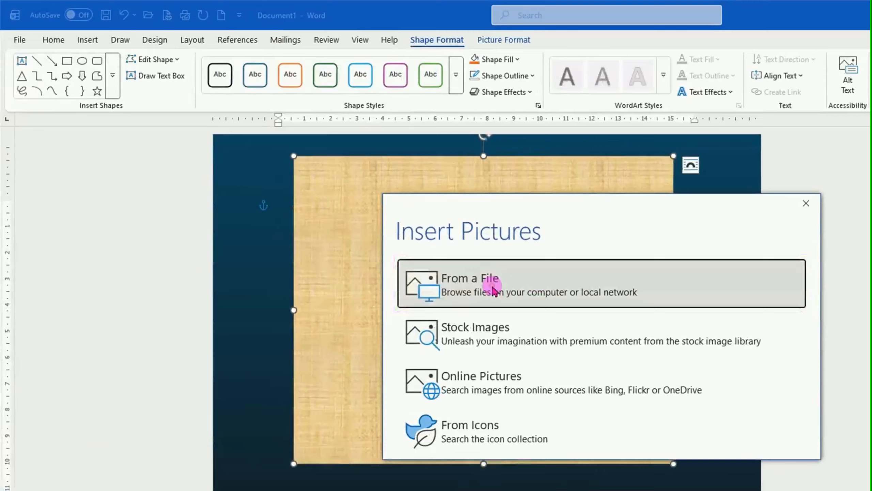
click(493, 291)
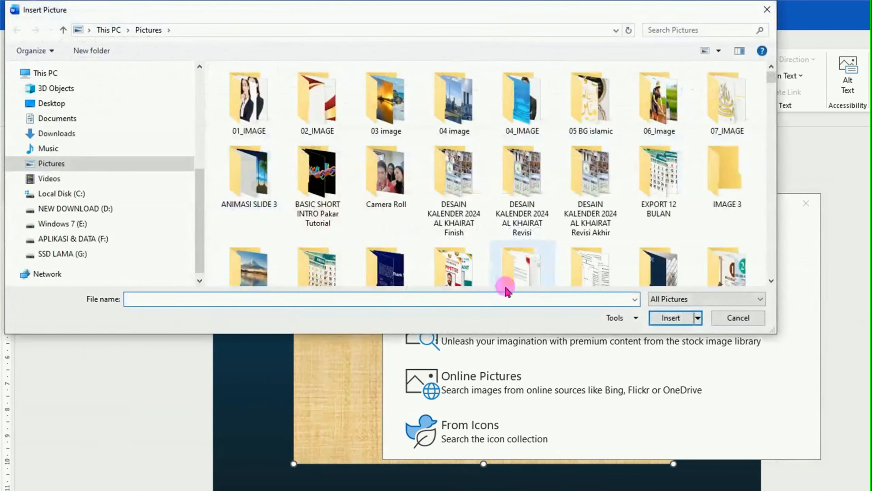
double_click(453, 127)
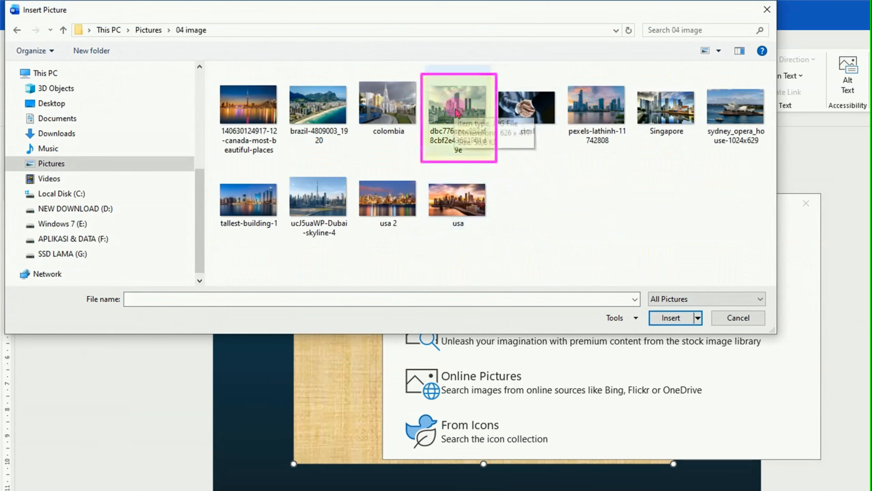
click(453, 111)
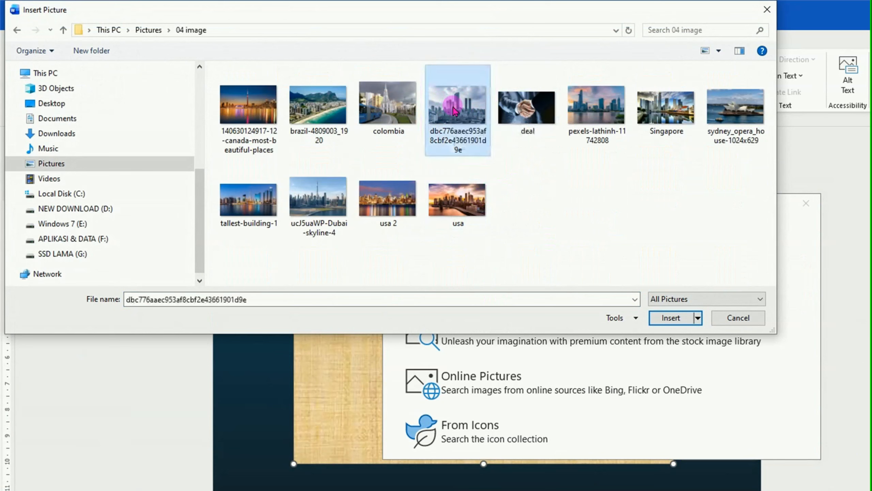
click(671, 317)
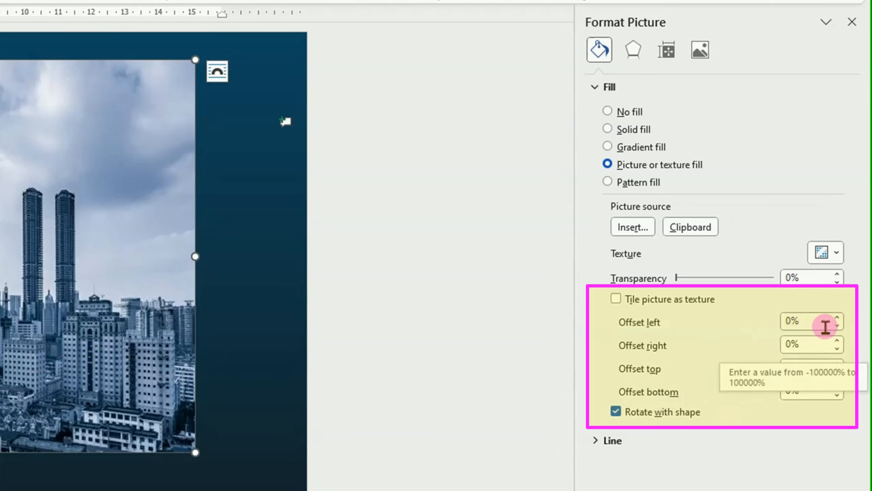
Set the left offset of the rectangle's picture fill to -30%
click(837, 326)
click(837, 326)
click(837, 326)
click(837, 326)
click(837, 325)
click(837, 326)
click(837, 326)
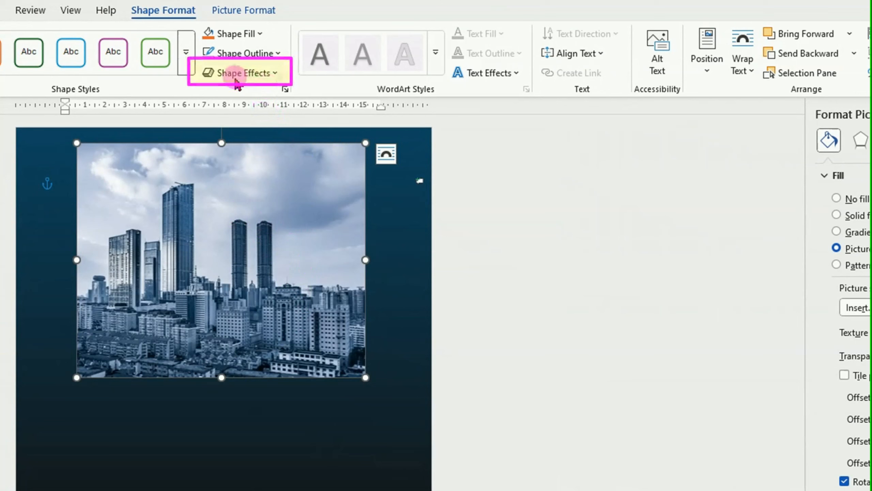
Apply the centred inner shadow to the picture-filled rectangle
click(272, 77)
mouse_move(256, 134)
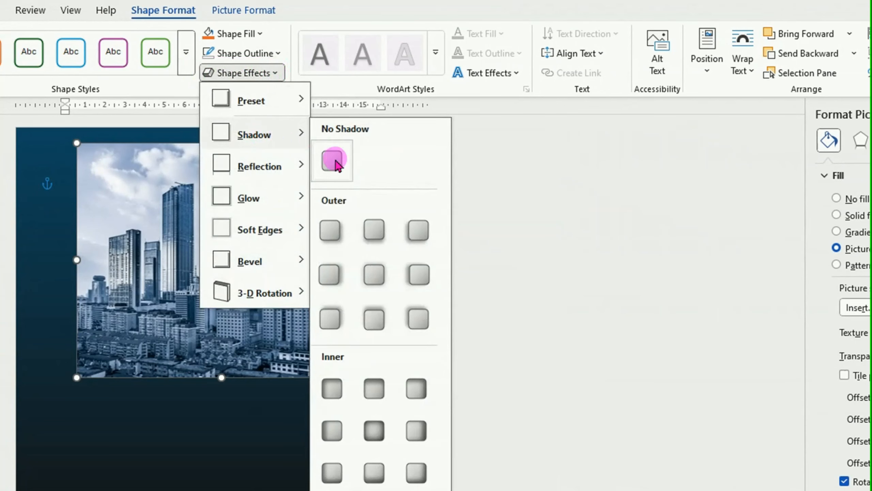
click(375, 430)
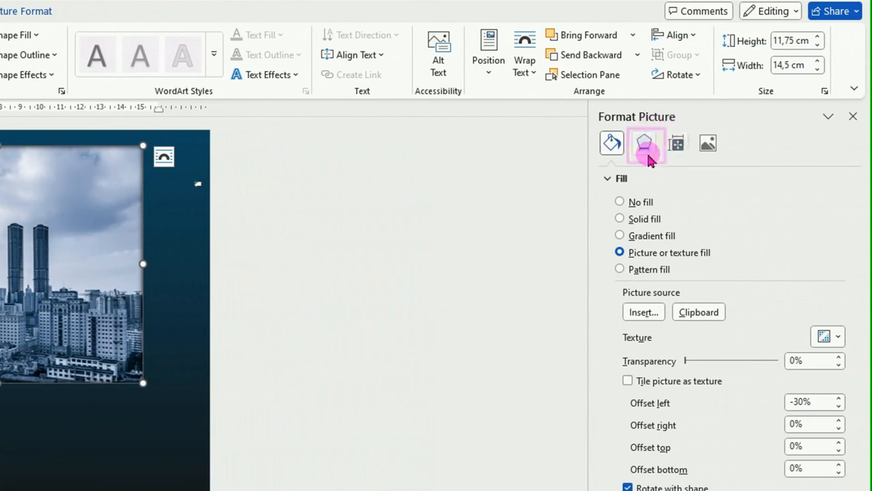
Colour the picture rectangle's shadow white and move the rectangle down against the page's left edge, around mid-height
click(646, 152)
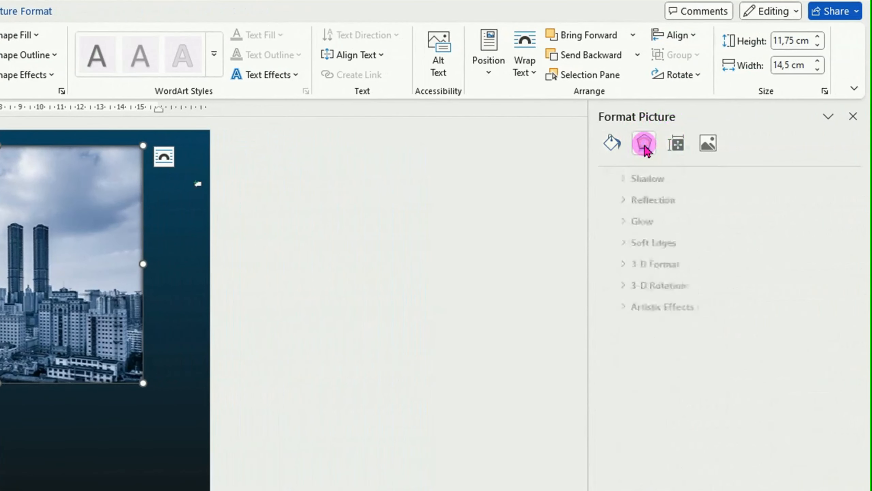
click(646, 179)
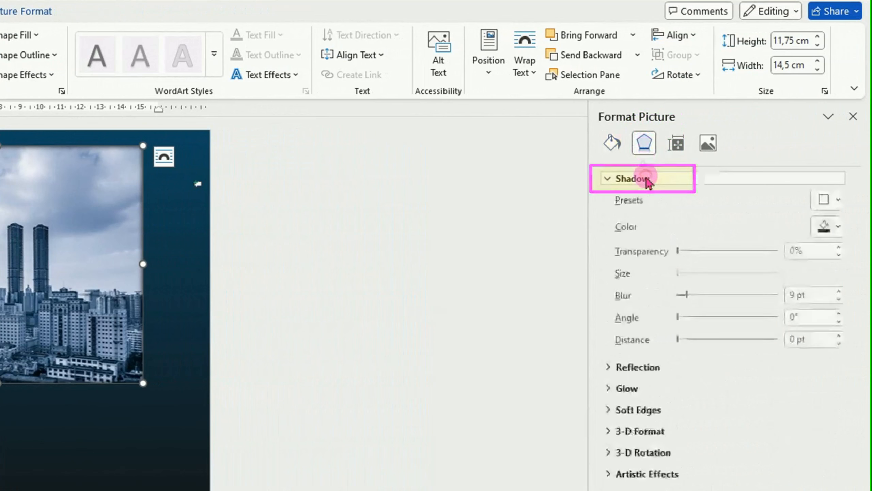
click(841, 228)
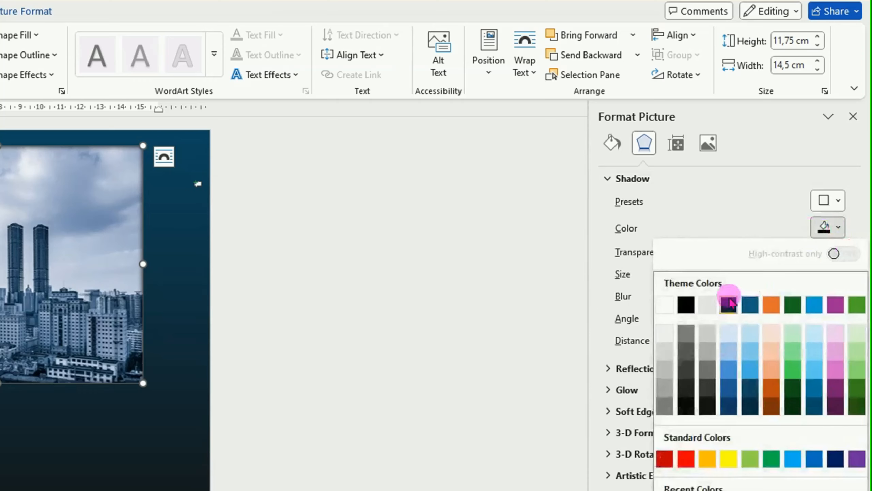
click(666, 307)
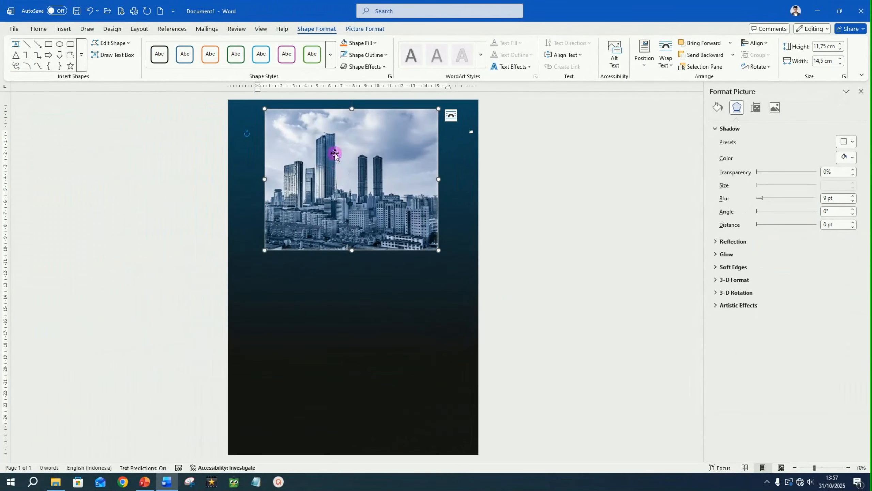
drag(345, 150, 309, 238)
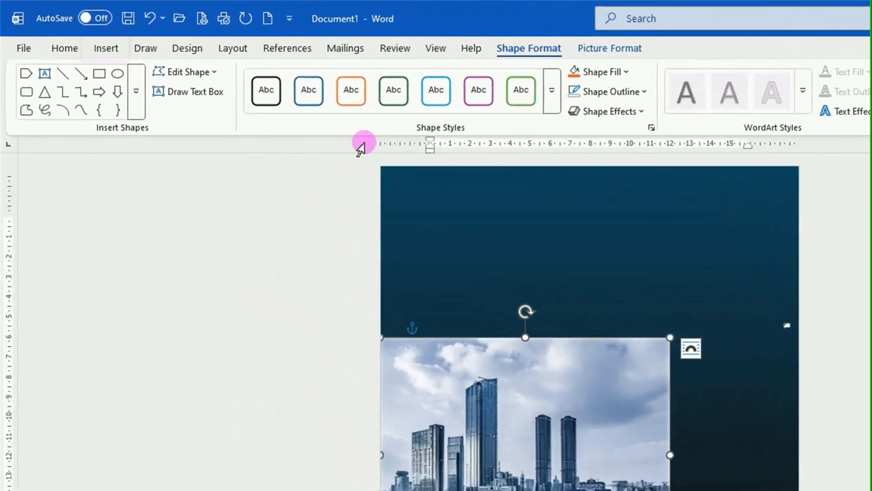
Draw an Arrow: Pentagon shape about 29,46 cm high and 12,85 cm wide down the page's right part and remove its outline
click(112, 52)
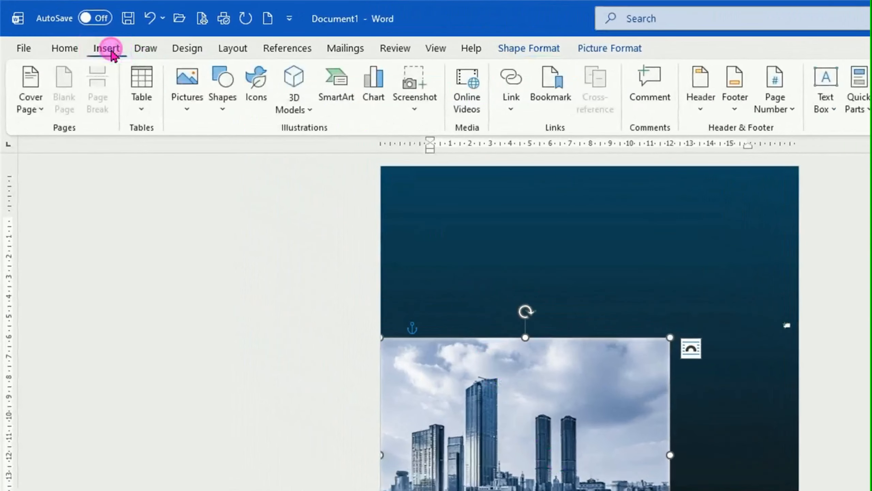
click(224, 109)
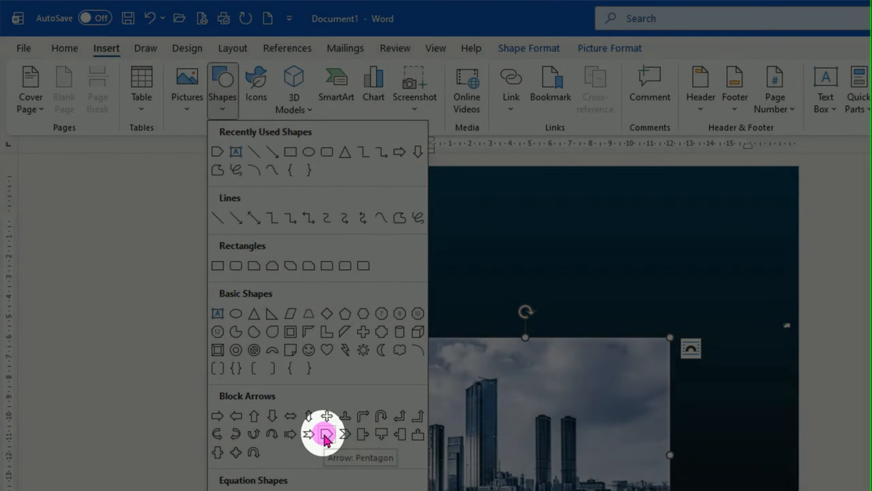
click(325, 434)
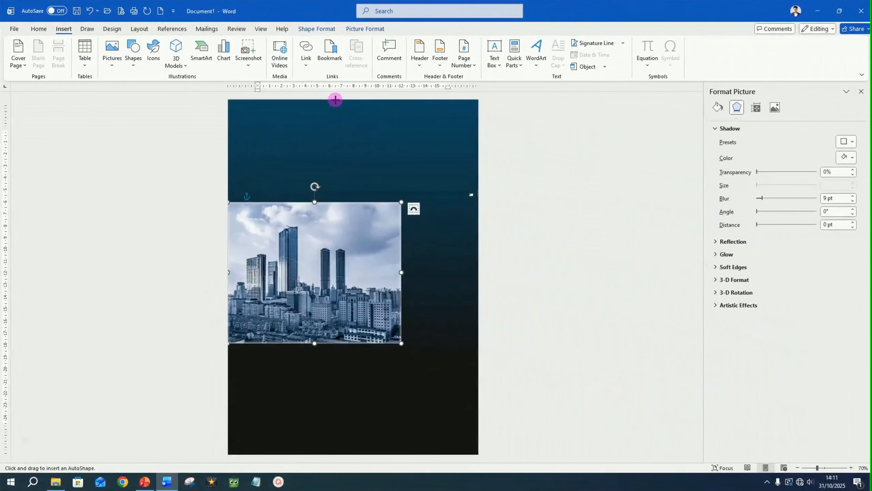
drag(317, 101, 464, 453)
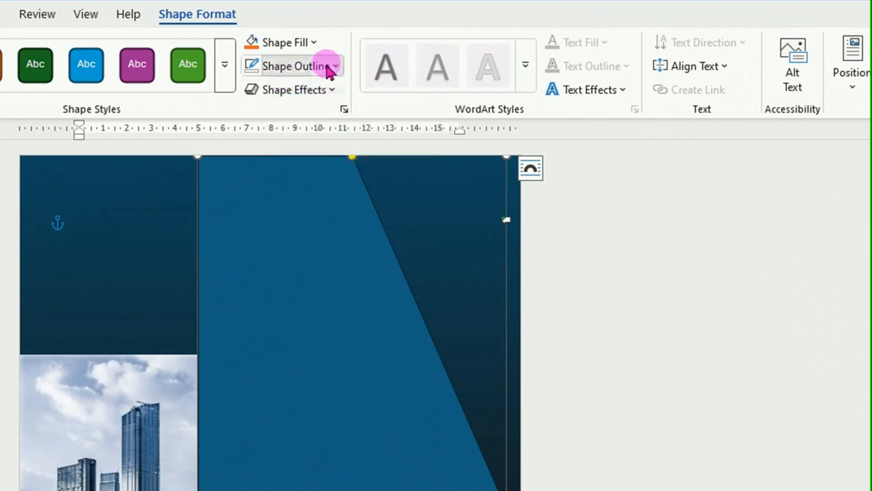
click(335, 66)
click(329, 442)
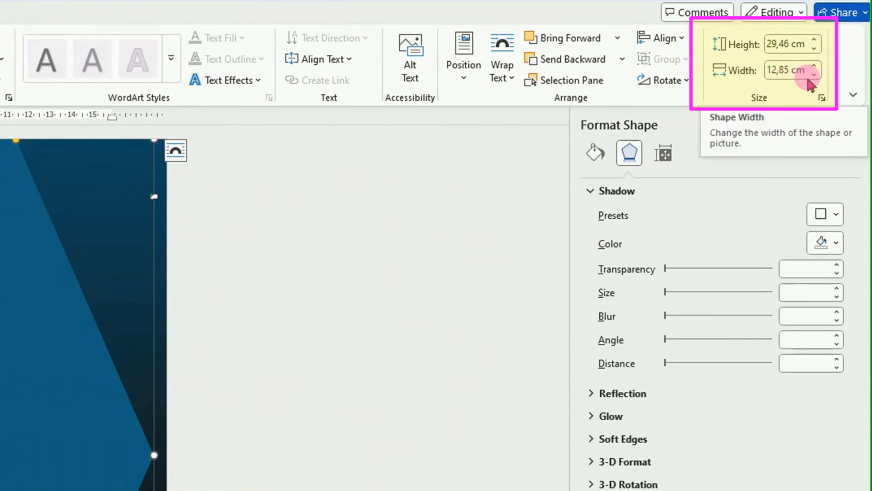
Set the pentagon arrow's width to 14 cm and height to 29,7 cm, and flip it horizontally
click(814, 67)
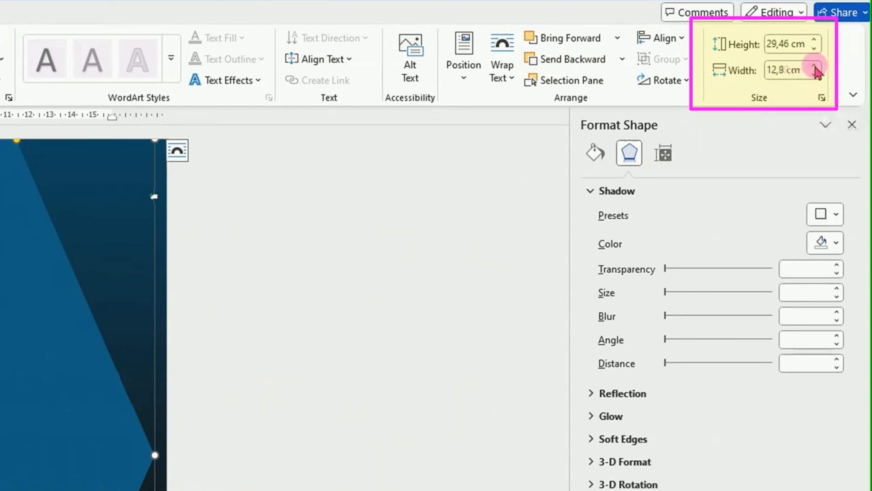
click(815, 67)
click(815, 66)
click(815, 66)
click(815, 66)
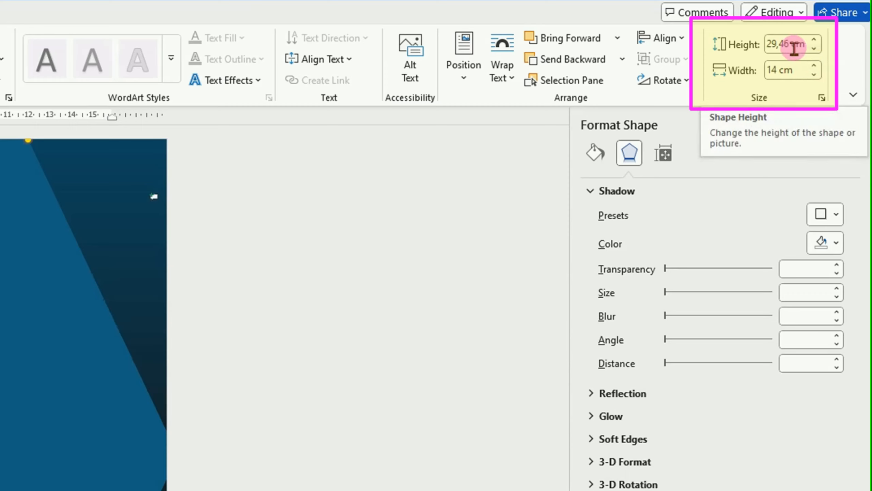
click(816, 42)
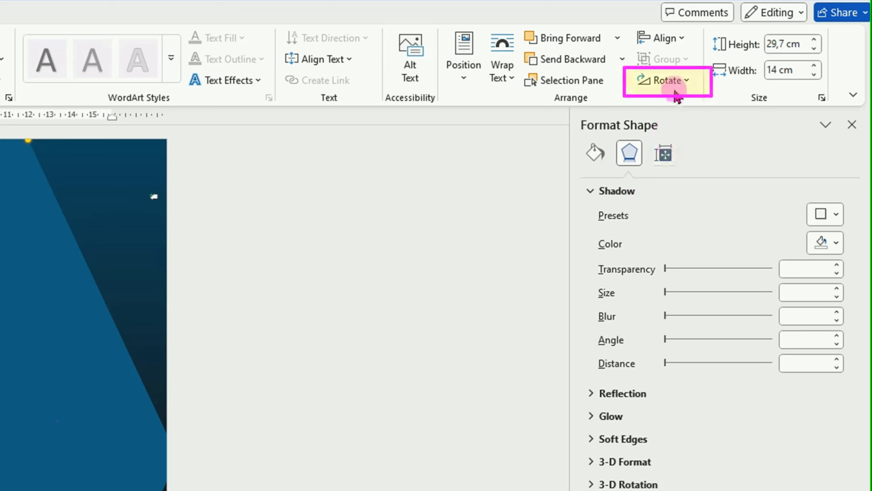
click(681, 83)
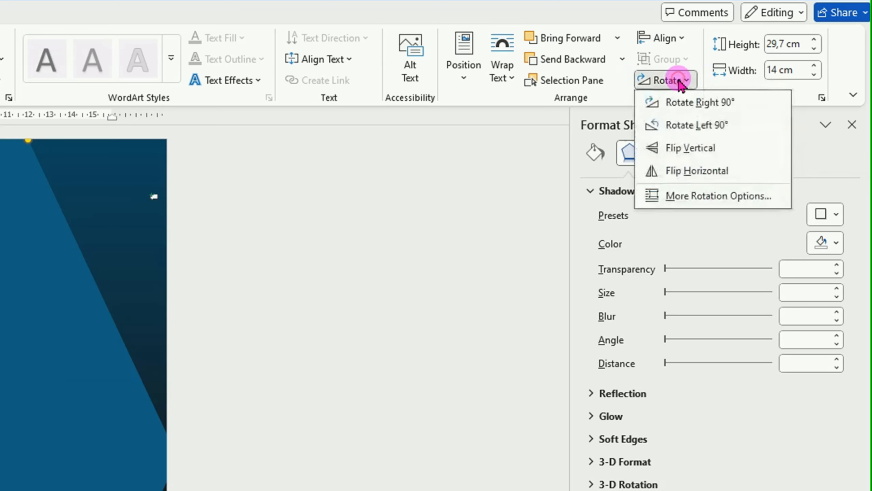
click(688, 172)
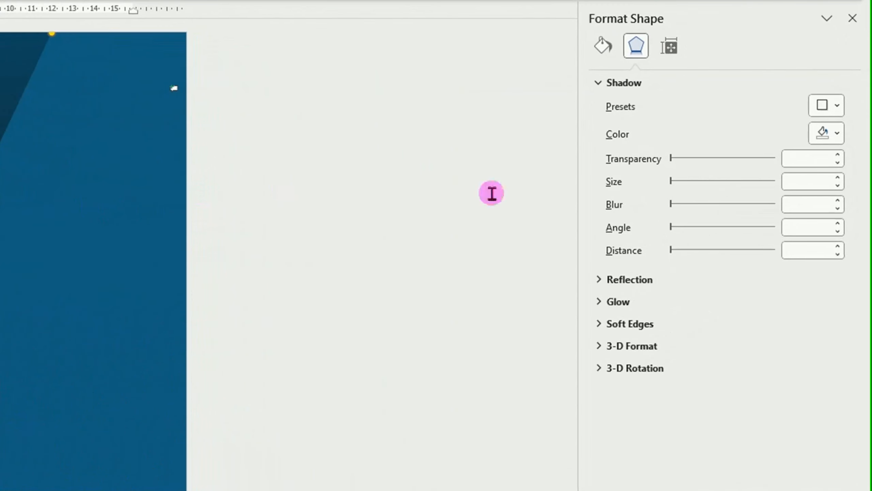
Give the flipped pentagon arrow a gradient fill and colour its first gradient stop red from the standard colours
click(605, 50)
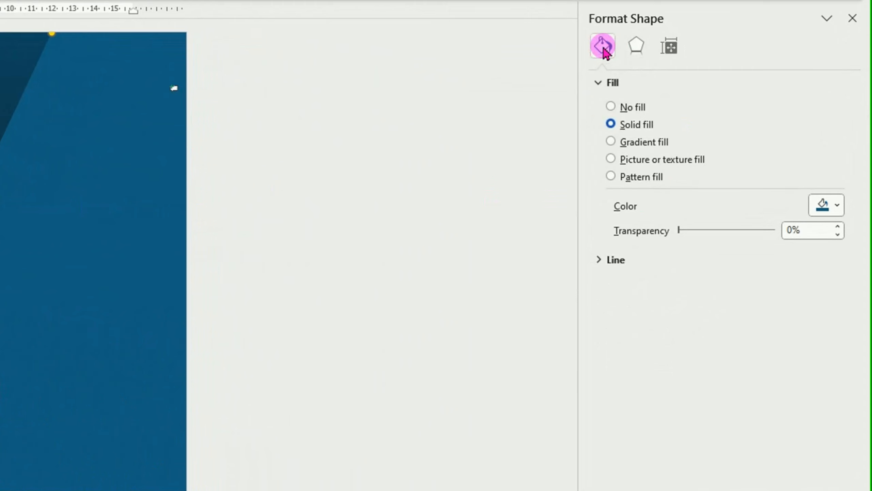
click(614, 143)
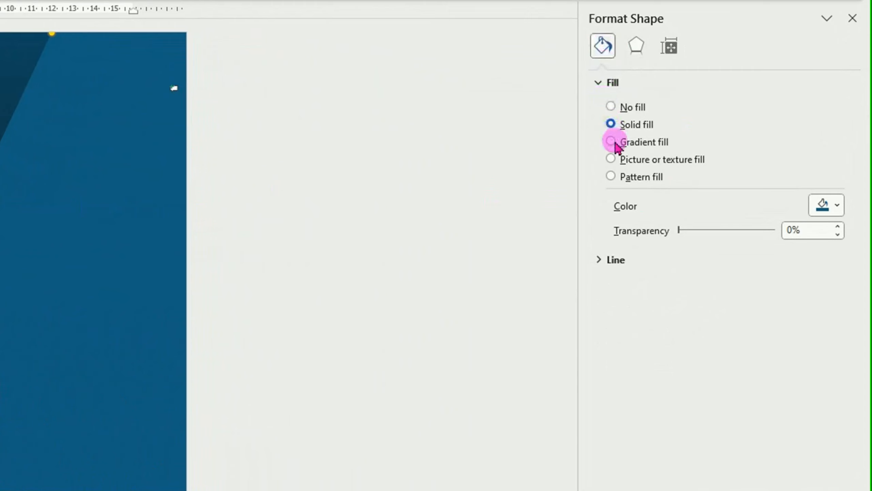
click(614, 143)
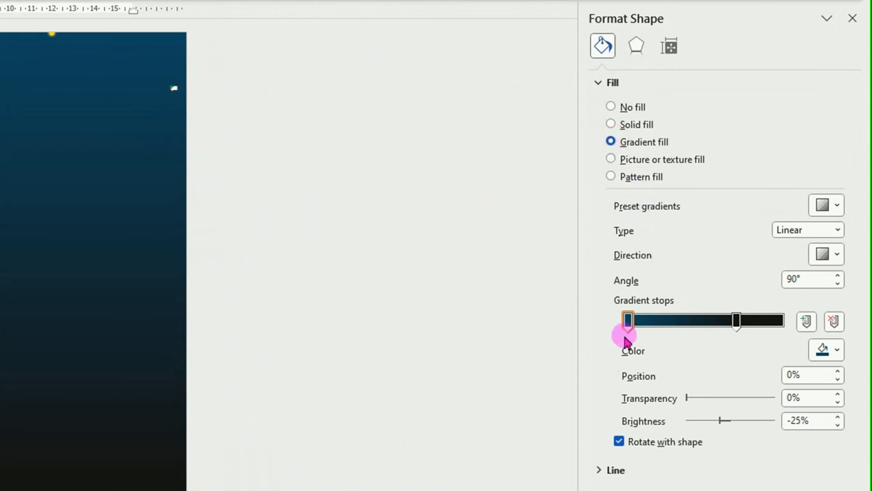
click(628, 321)
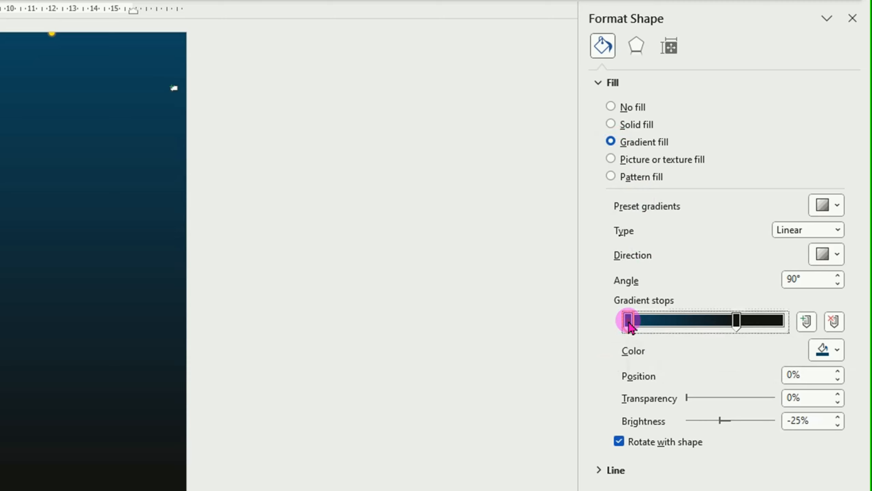
click(838, 358)
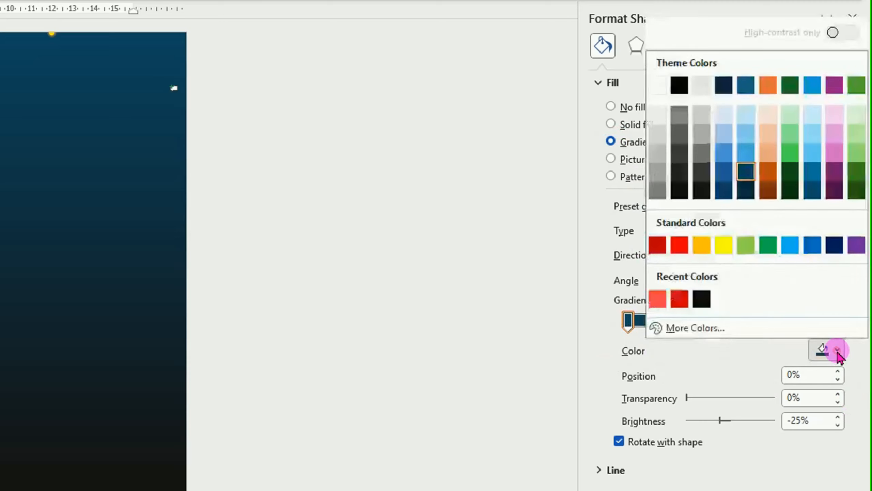
click(720, 329)
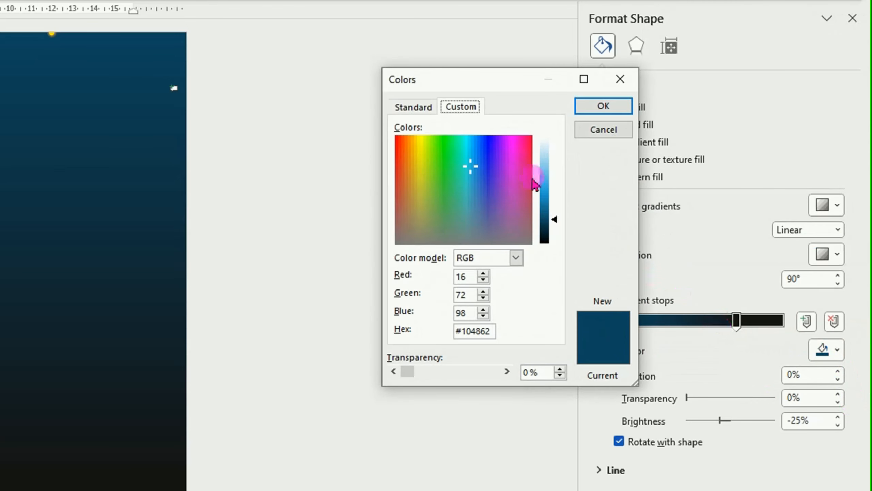
click(419, 108)
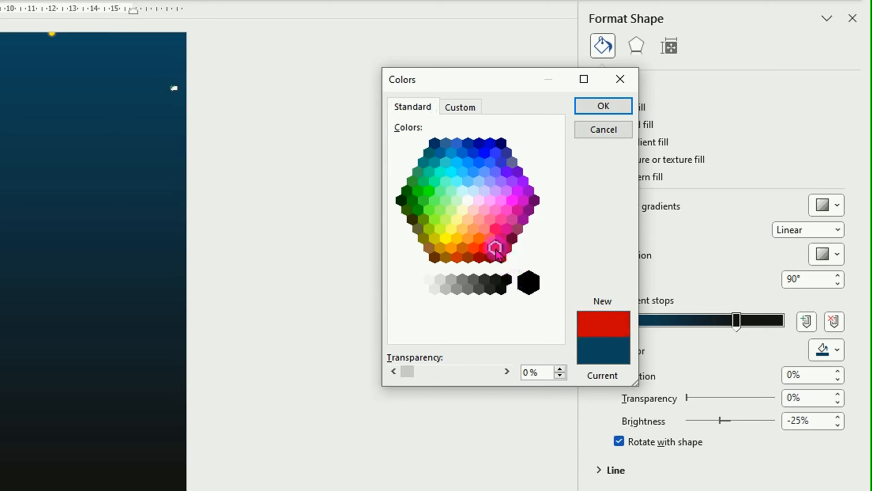
click(604, 106)
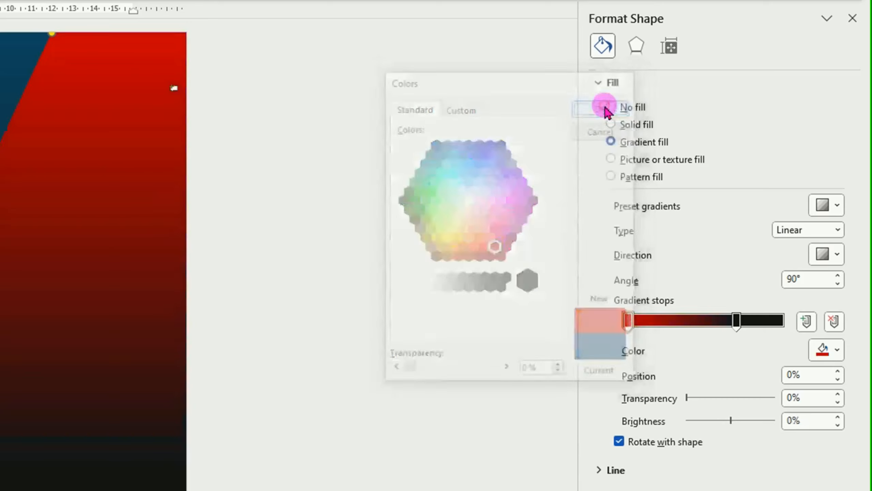
Colour the pentagon arrow's gradient stop at 70% light coral red from the standard colours
click(738, 330)
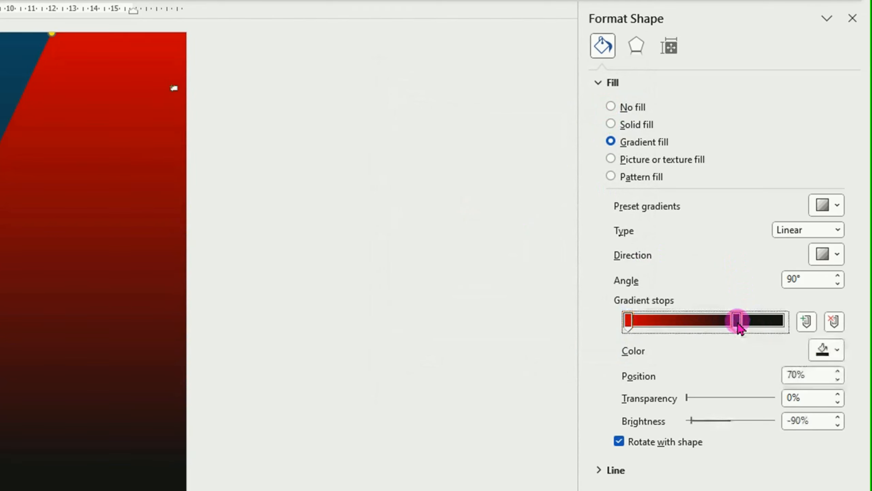
click(838, 350)
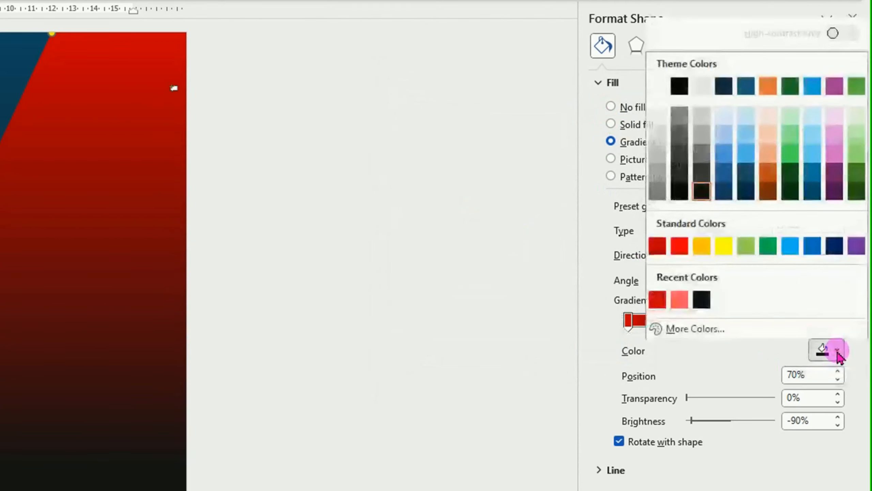
click(694, 328)
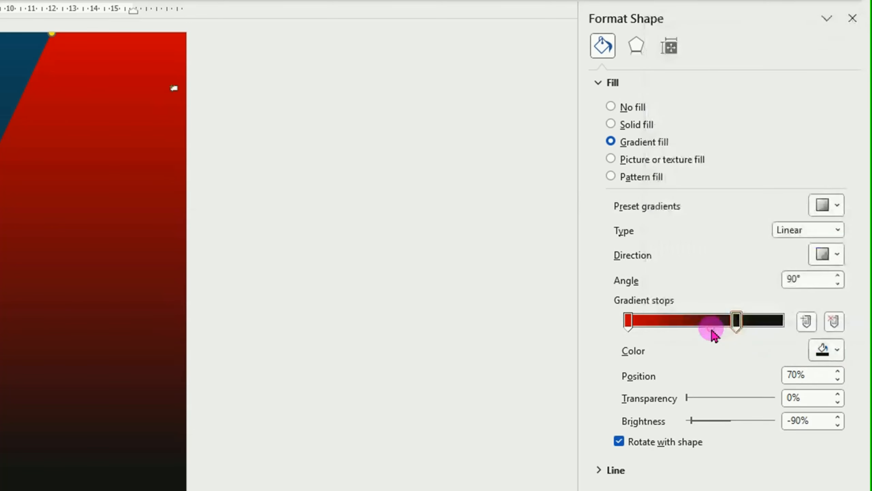
click(414, 108)
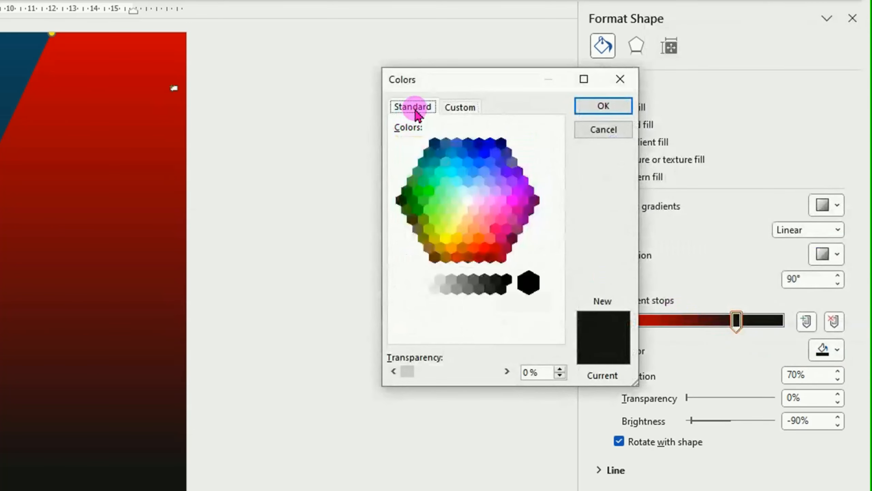
click(504, 264)
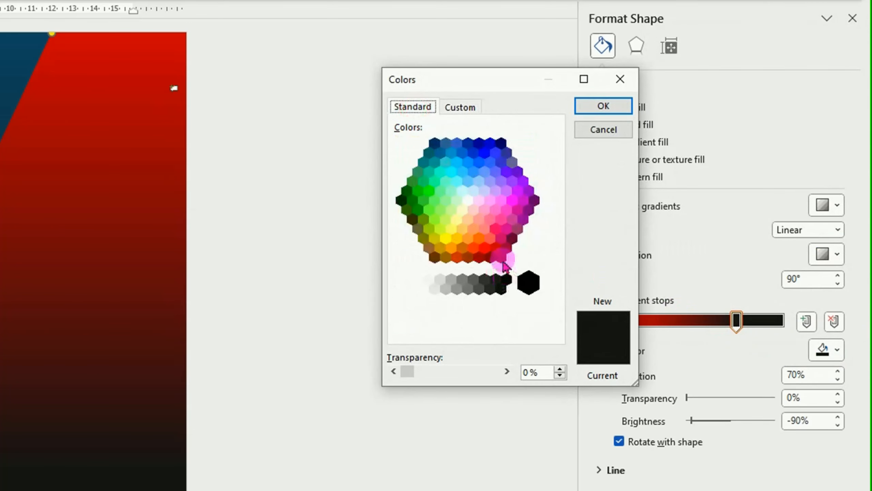
click(491, 240)
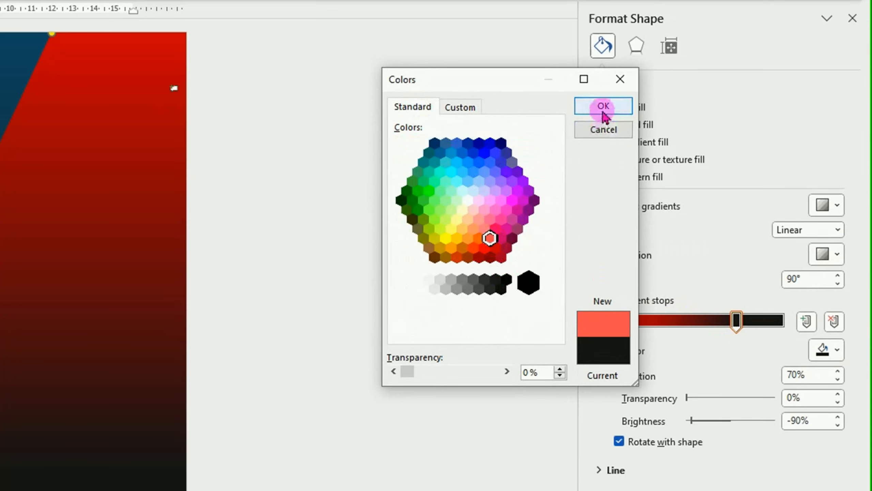
click(603, 110)
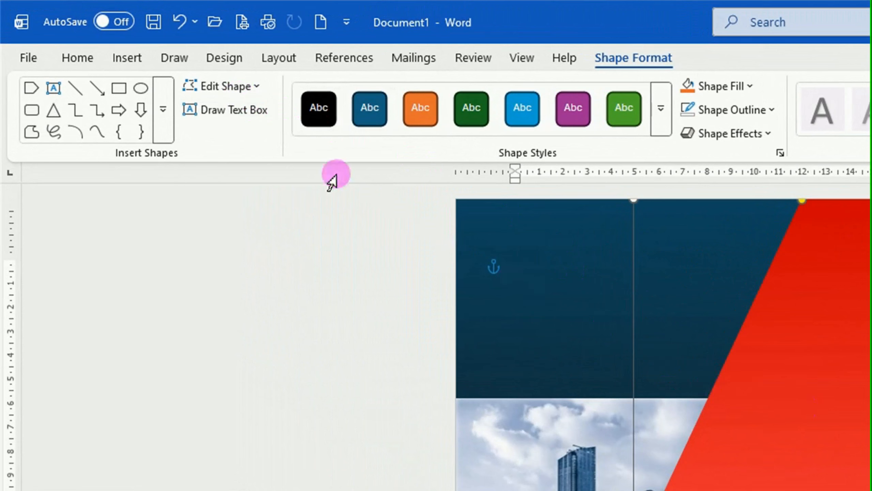
Edit the red pentagon's points: raise its tip to the picture's top edge, shift the upper corner left and the lower corner right
click(223, 89)
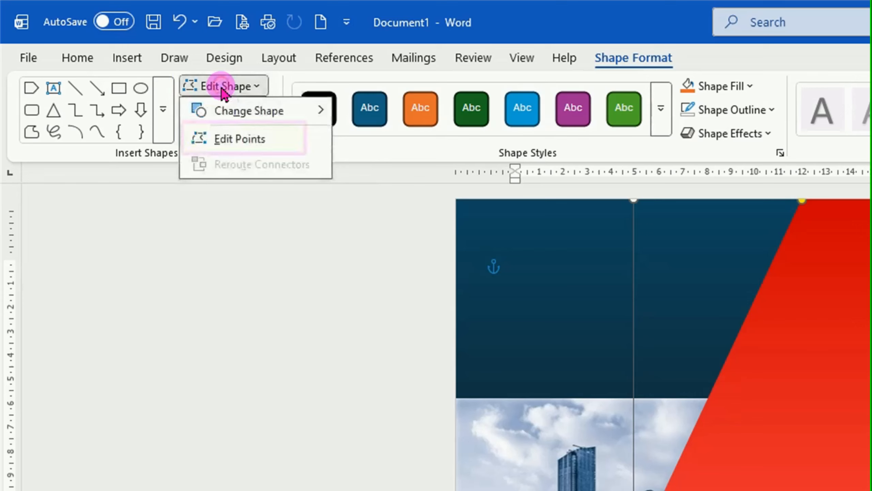
click(224, 139)
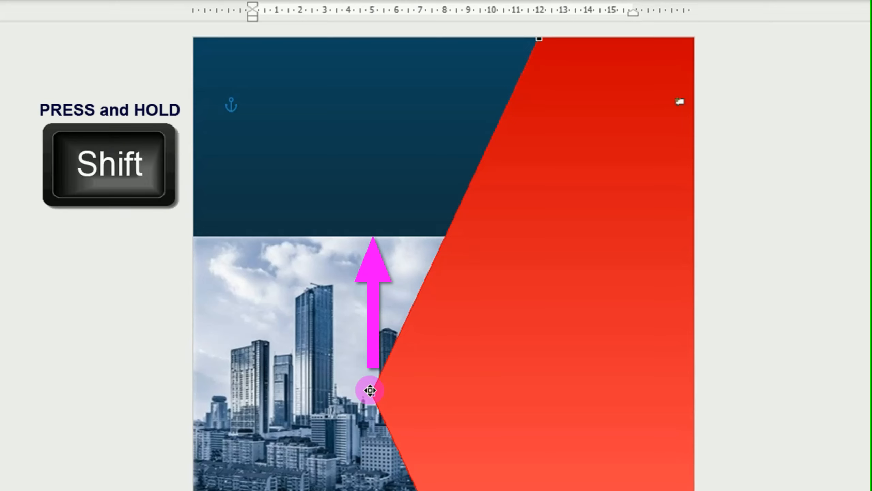
drag(372, 393, 377, 237)
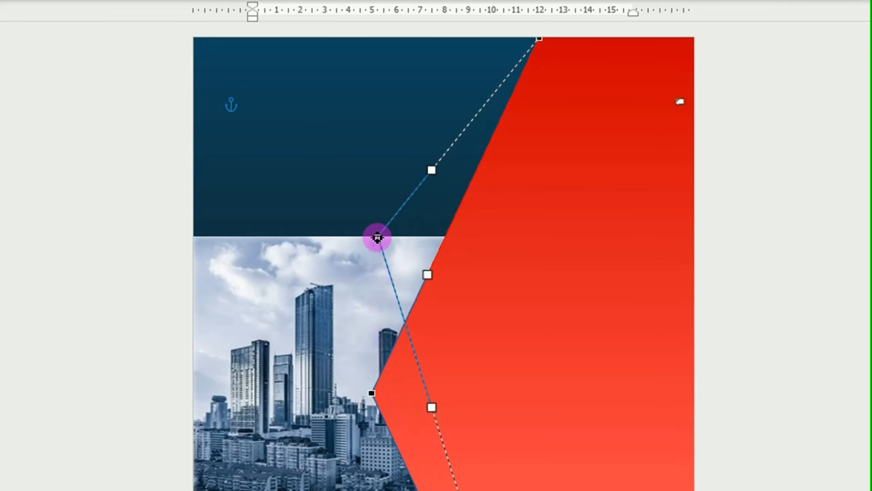
drag(377, 237, 377, 237)
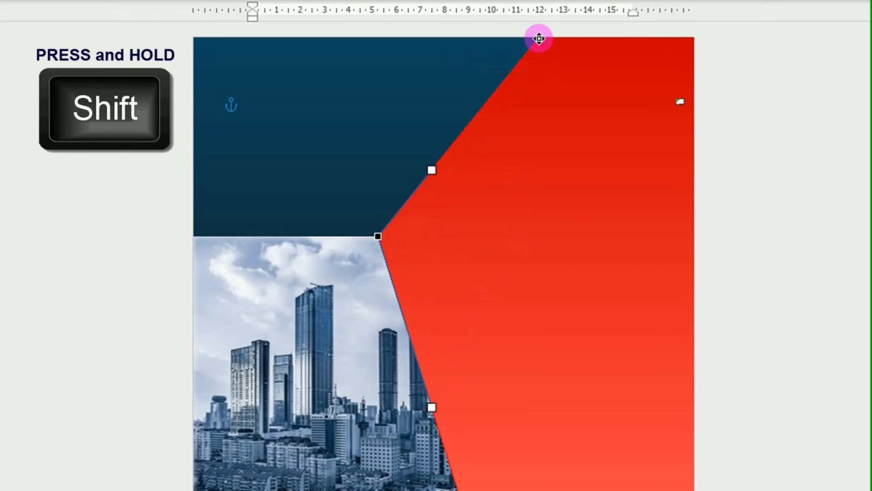
drag(539, 38, 474, 37)
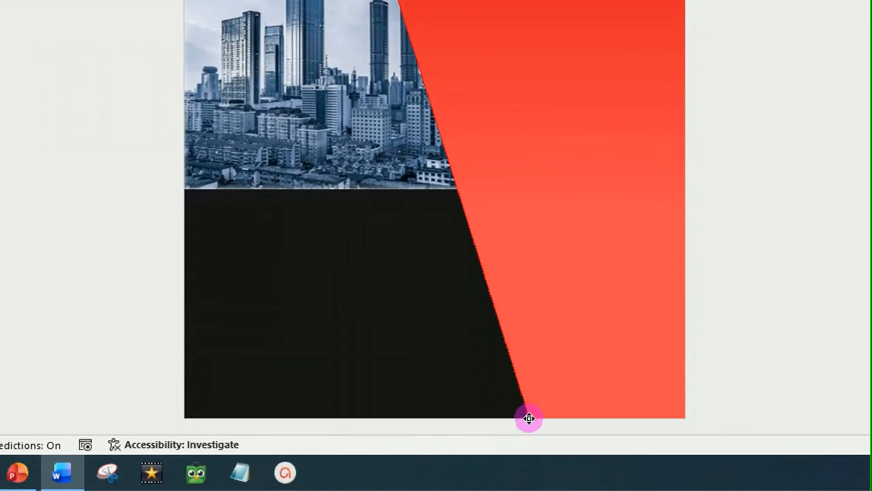
drag(529, 416, 532, 417)
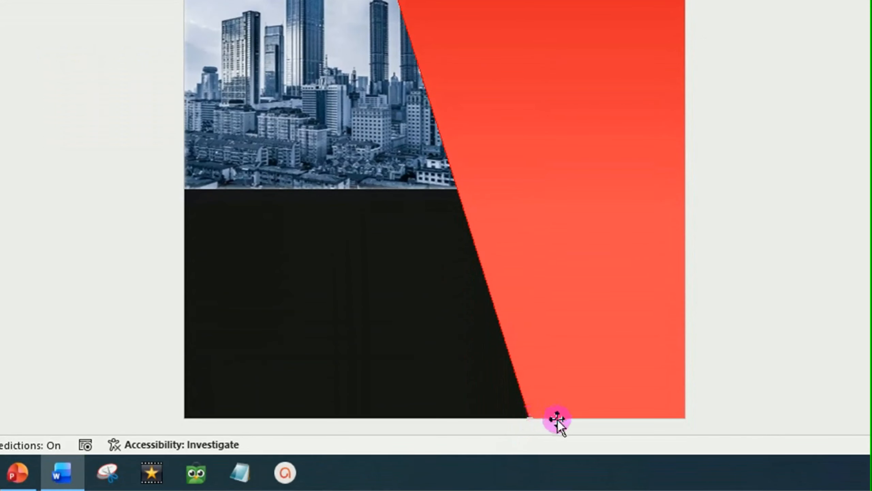
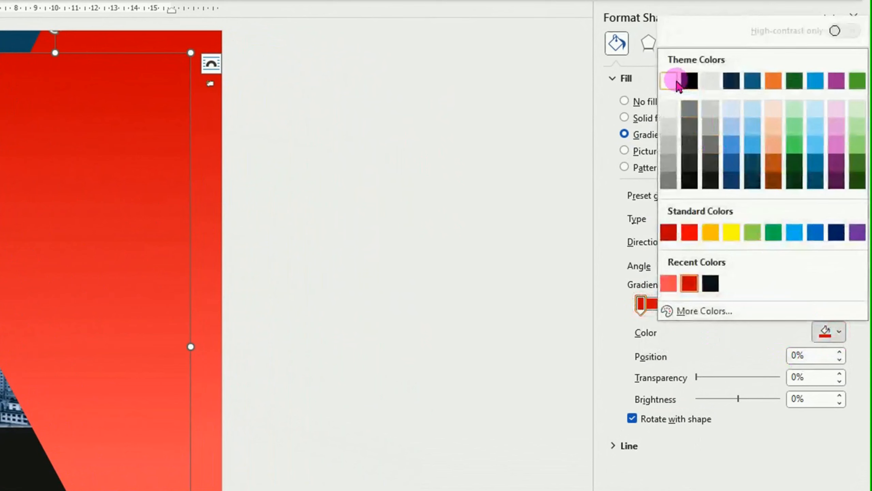
Recolour the copied pentagon's gradient from white to White, Darker 15% at the 70% stop, and move the copy up past the page's top edge
click(744, 304)
click(839, 330)
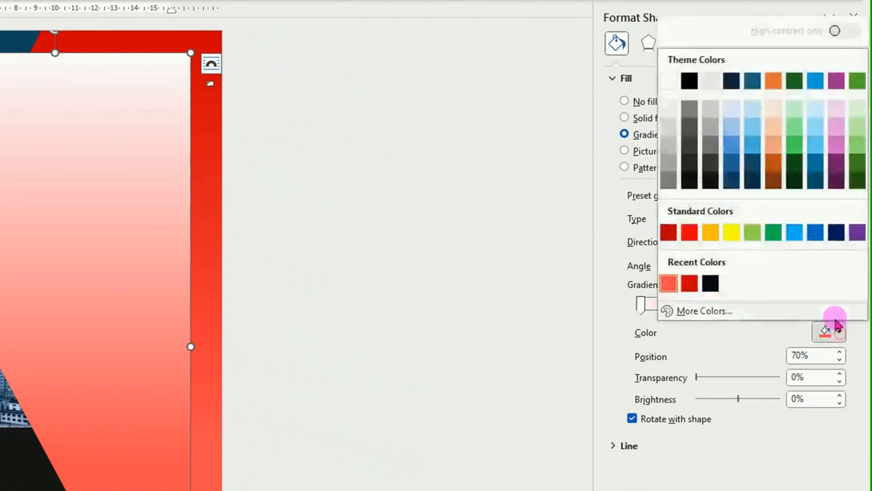
click(669, 126)
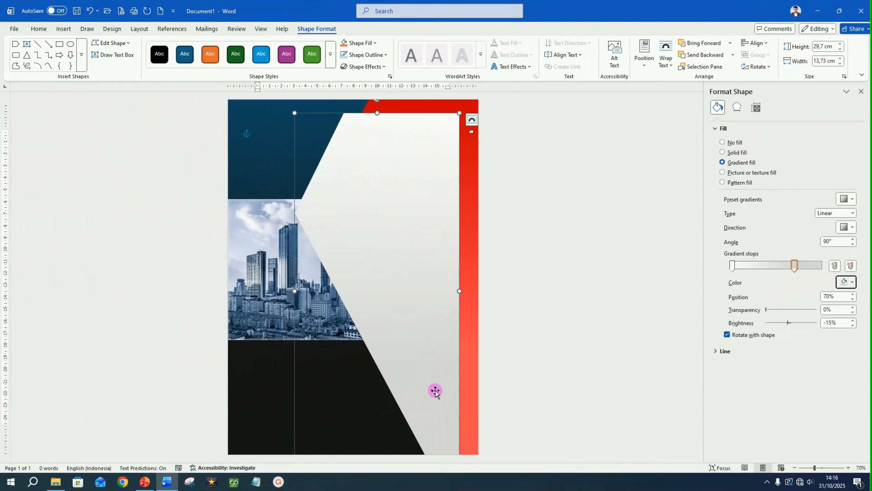
drag(435, 391, 440, 355)
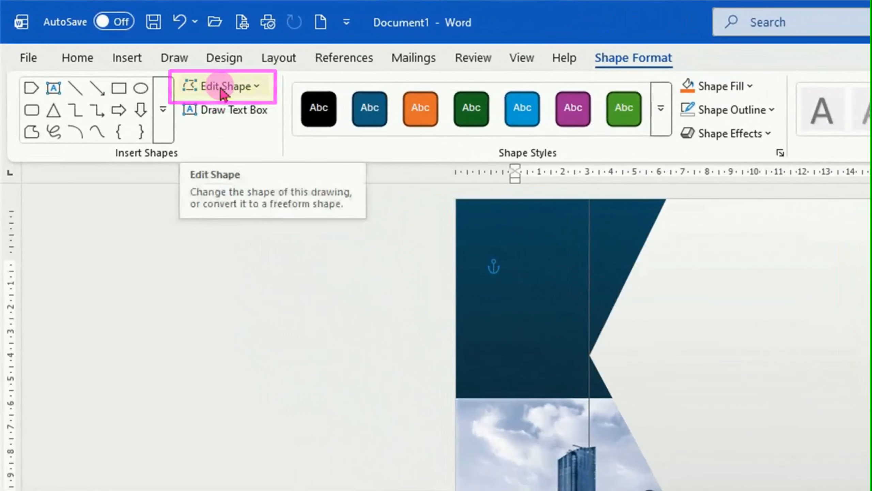
Delete the lower-left corner point of the white pentagon copy so its long edge runs to the lower-right corner
click(223, 88)
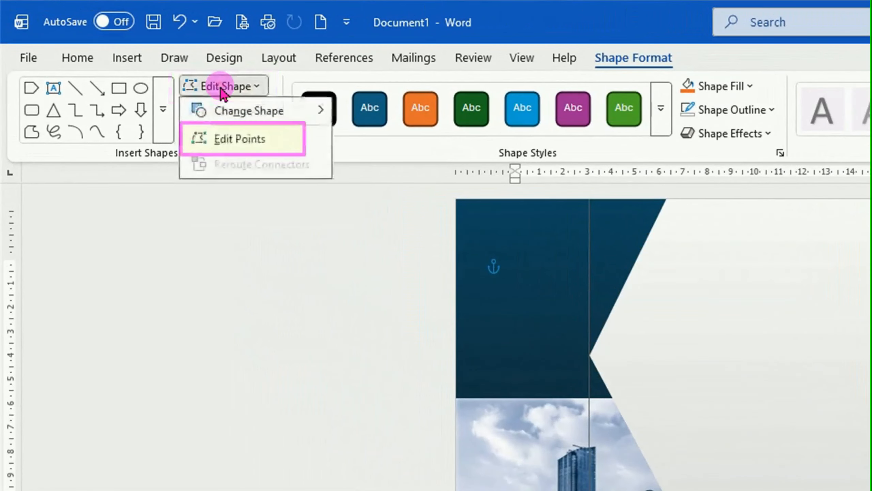
click(228, 141)
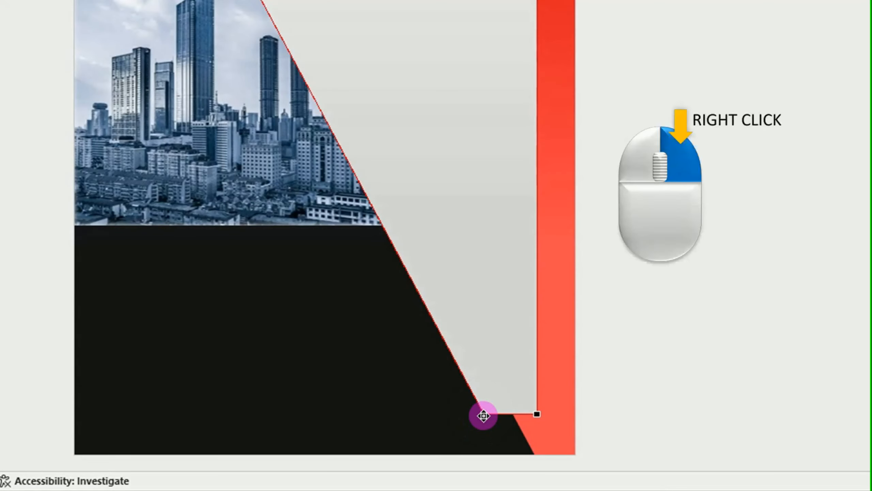
right_click(484, 415)
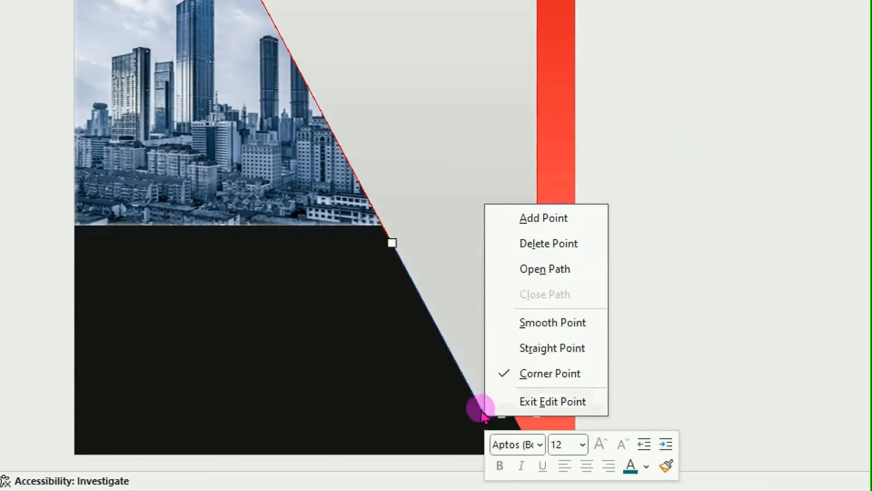
click(556, 253)
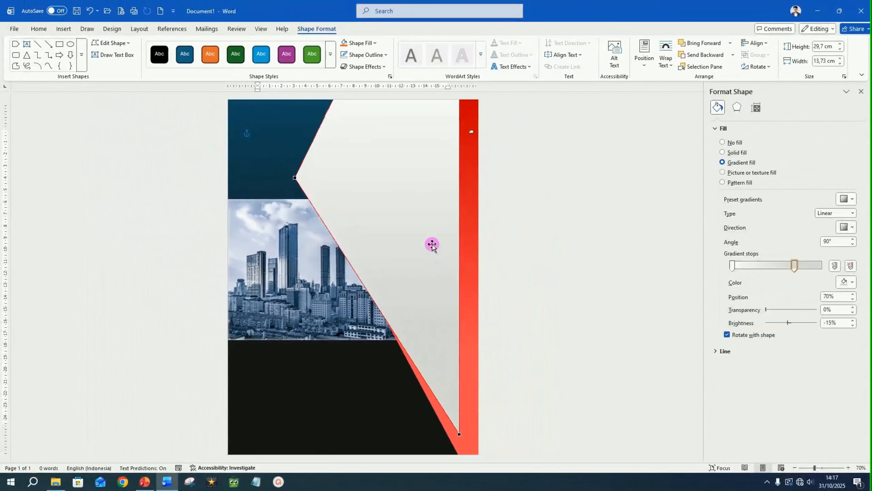
Align the white shape with the page's right edge, its tip level with the picture's top, and narrow it from the left to expose a red band
click(434, 239)
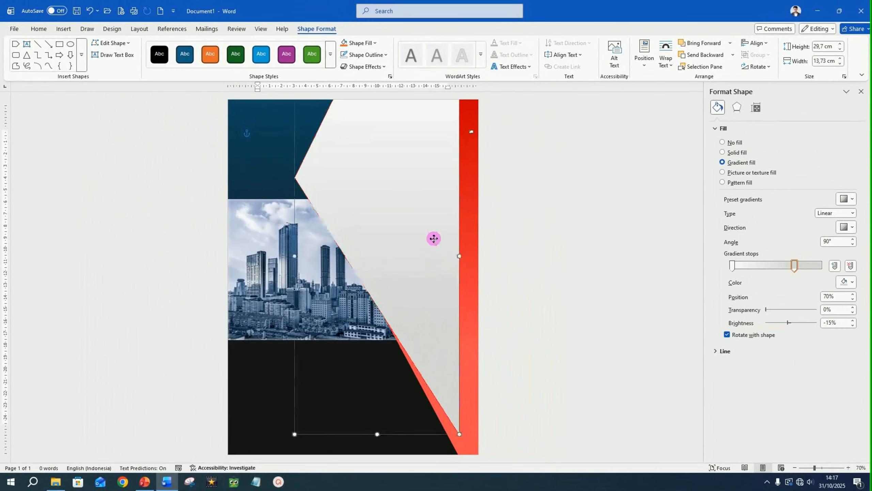
drag(436, 243, 452, 258)
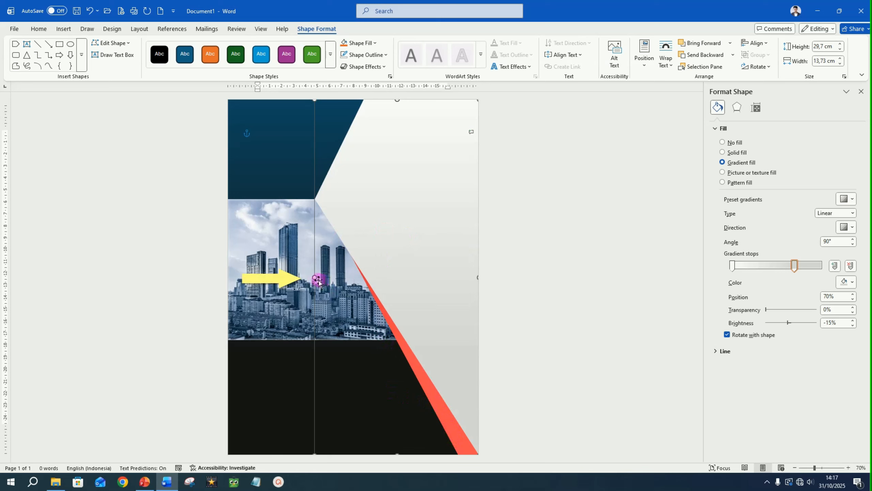
drag(315, 277, 342, 278)
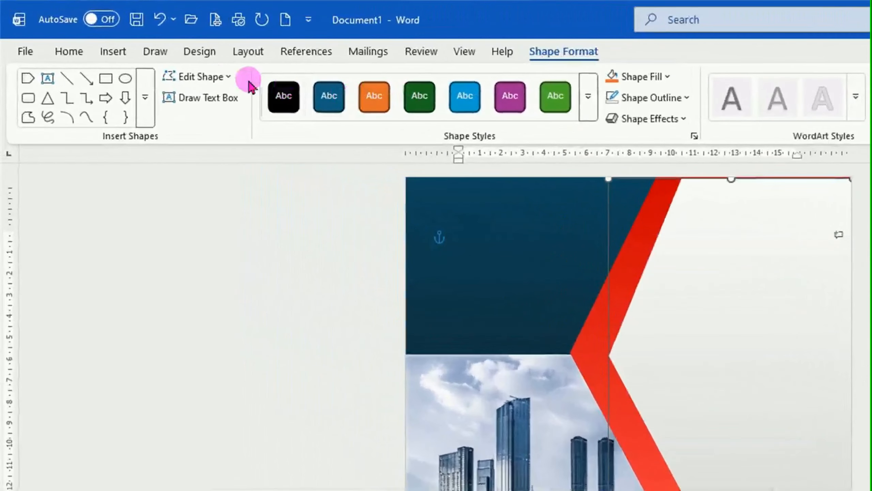
Edit the white shape's points: shift its upper-left corner slightly right and up to the page's top edge, widening the red band there
click(203, 76)
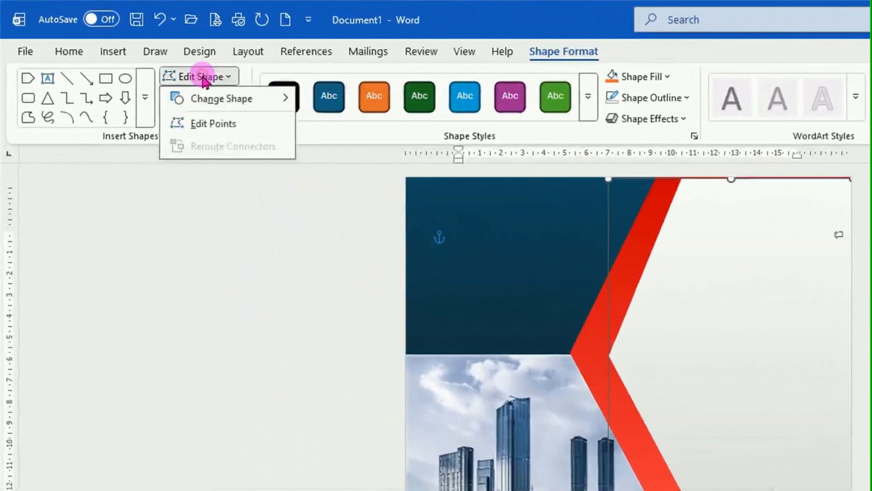
click(210, 123)
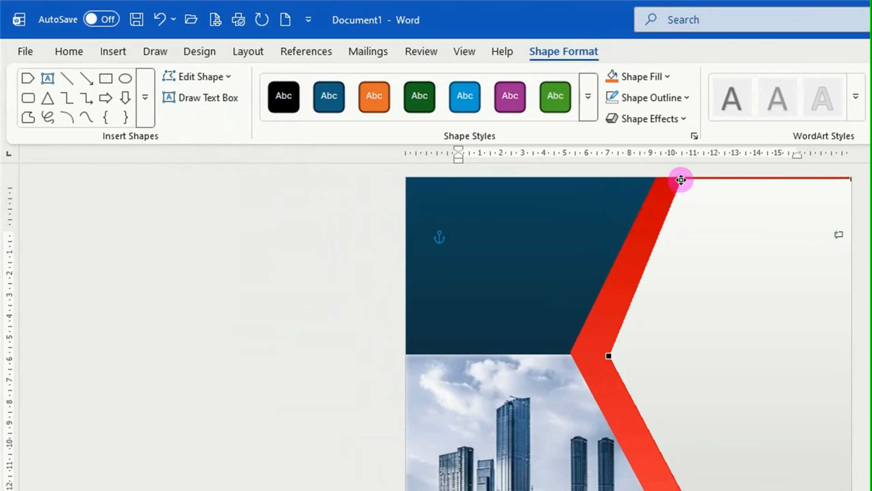
drag(682, 179, 696, 177)
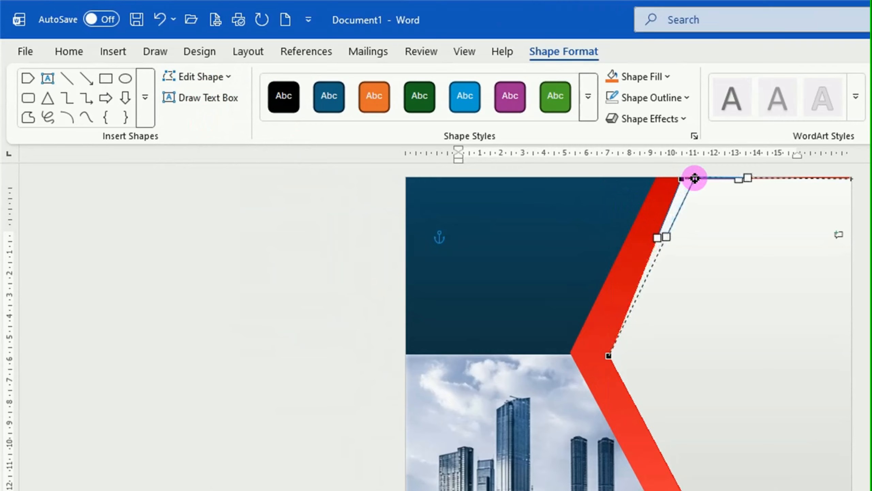
click(803, 365)
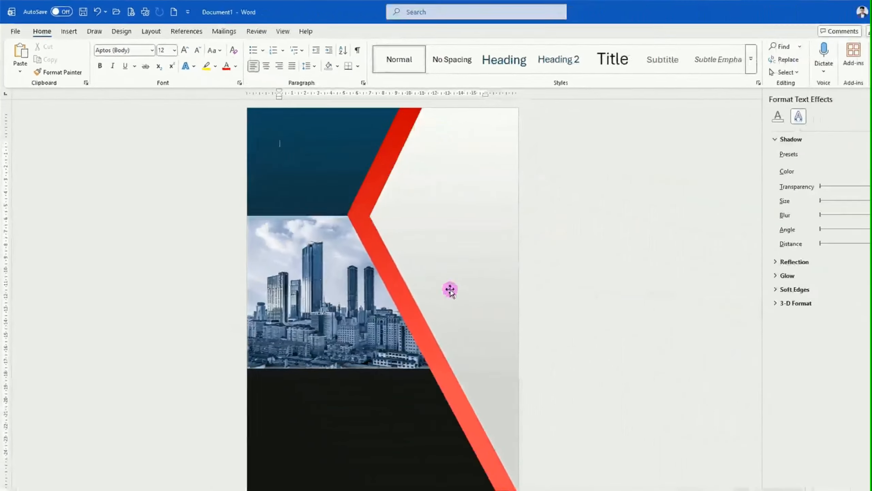
Draw a tall Rectangle: Top Corners Rounded, about 14.86 cm high and 2.92 cm wide, over the white shape and remove its outline
click(422, 269)
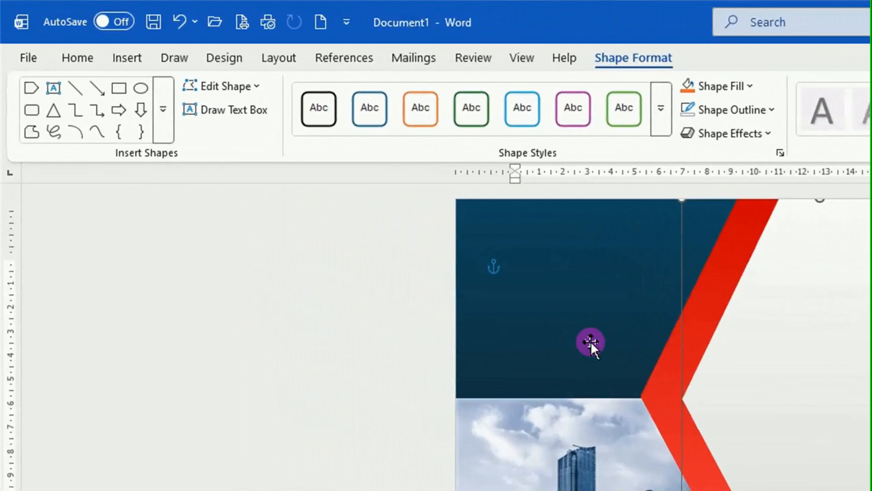
click(125, 58)
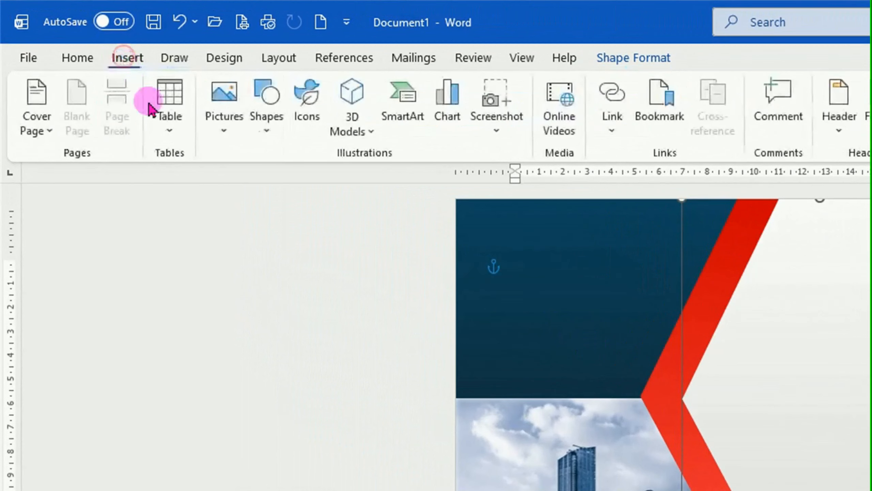
click(267, 135)
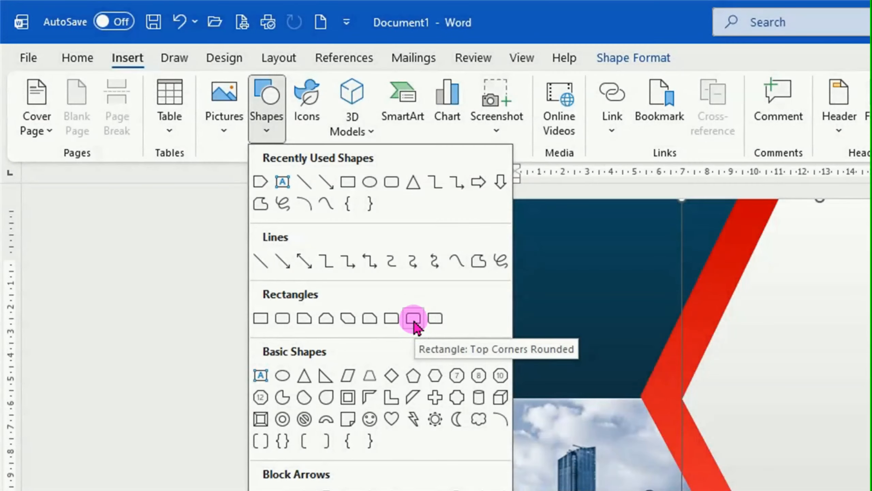
click(414, 320)
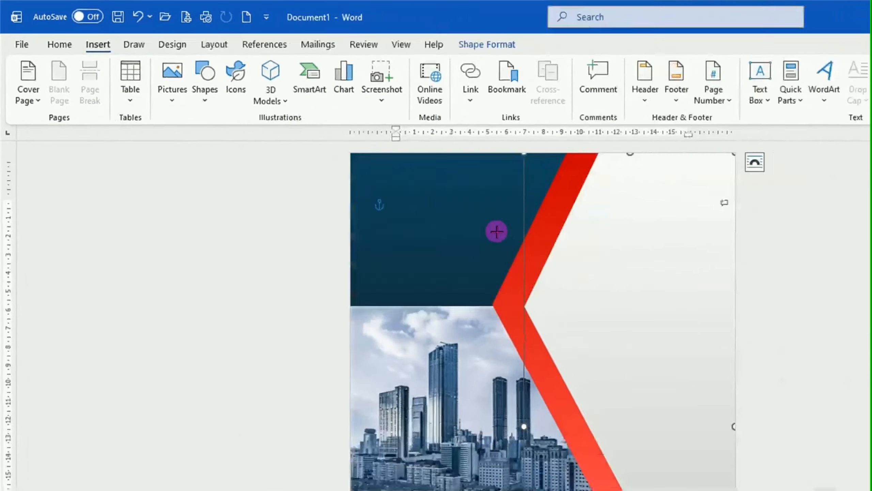
drag(569, 221, 633, 484)
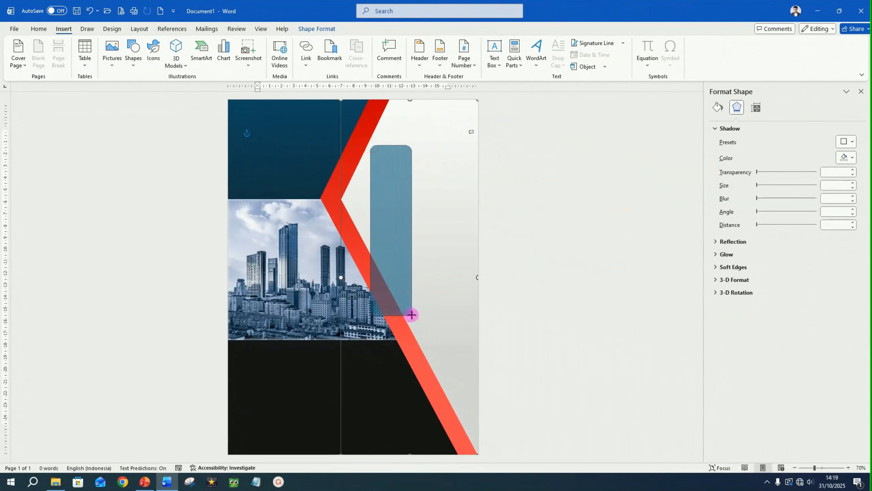
drag(411, 315, 407, 314)
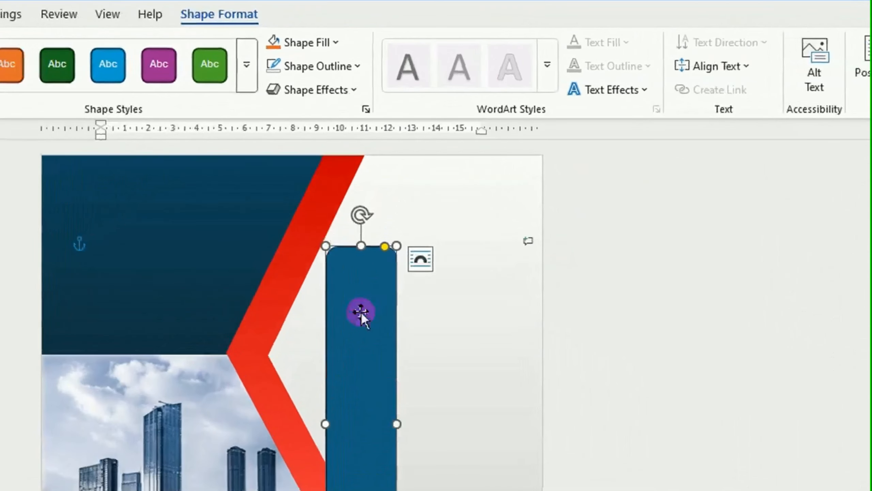
click(357, 66)
click(345, 439)
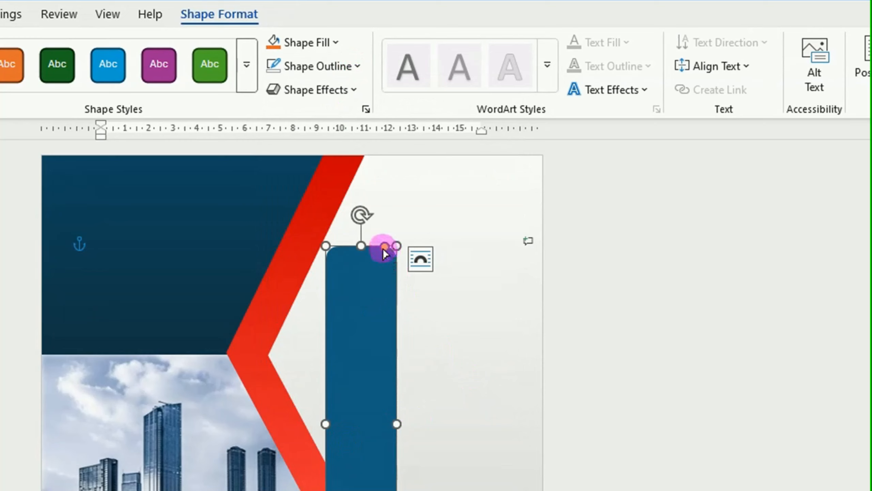
Round the rectangle's top corners fully and set its width to 0.2 cm
drag(383, 248, 335, 248)
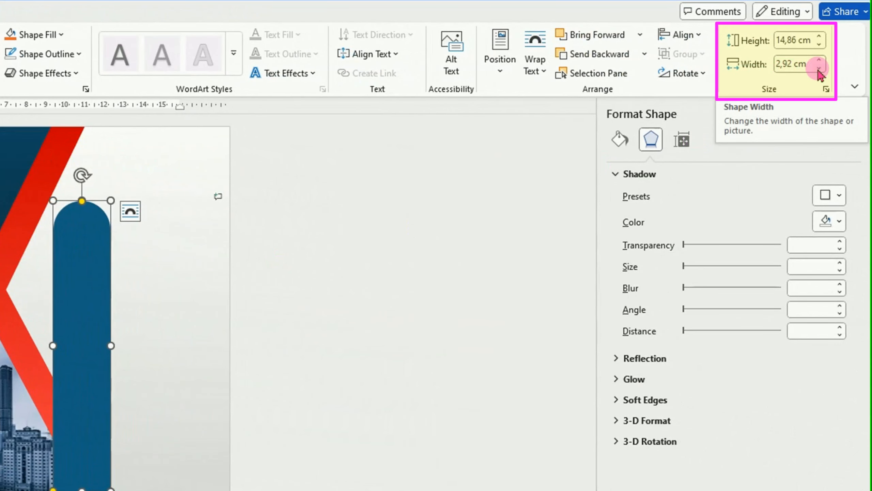
click(819, 69)
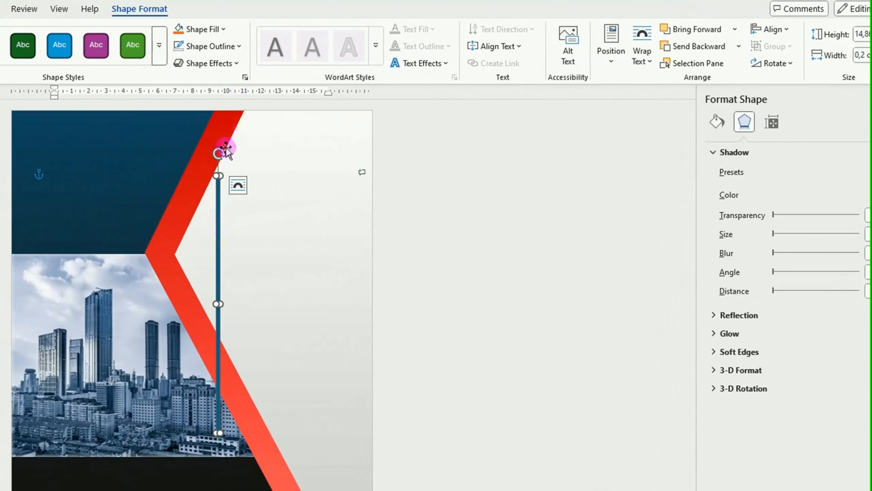
Fill the thin bar with white and rotate it right 90°
click(224, 30)
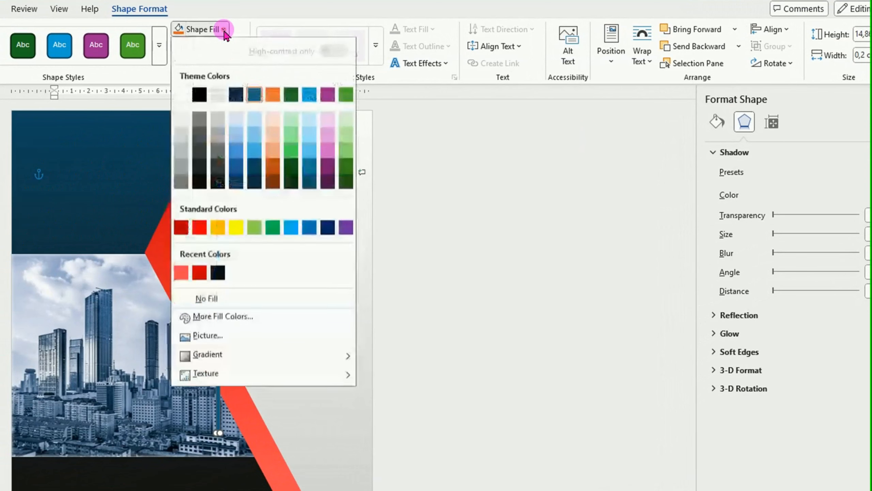
click(183, 89)
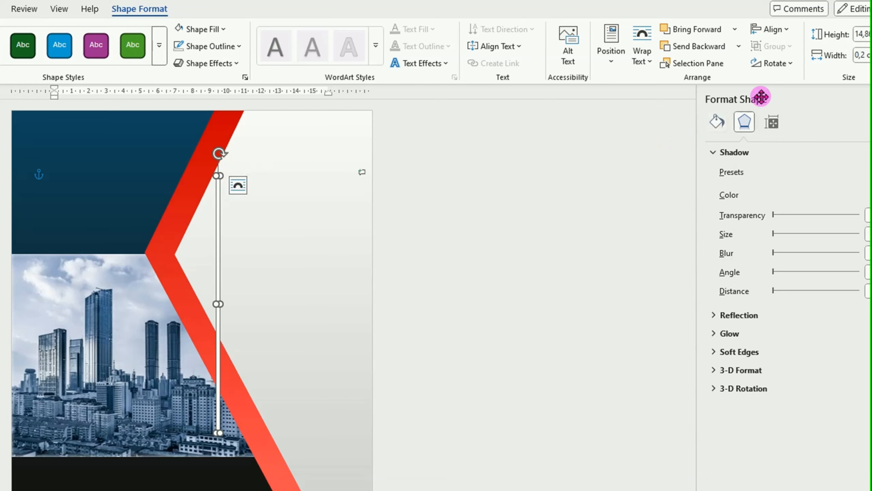
click(792, 65)
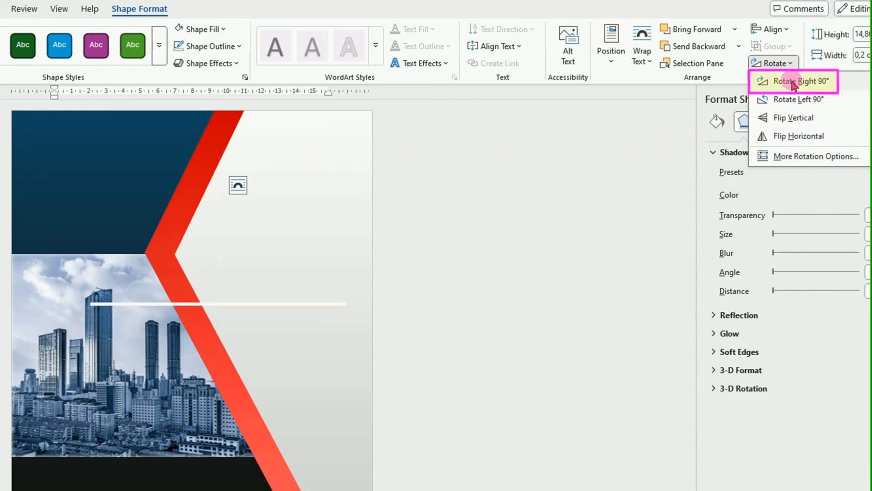
click(793, 82)
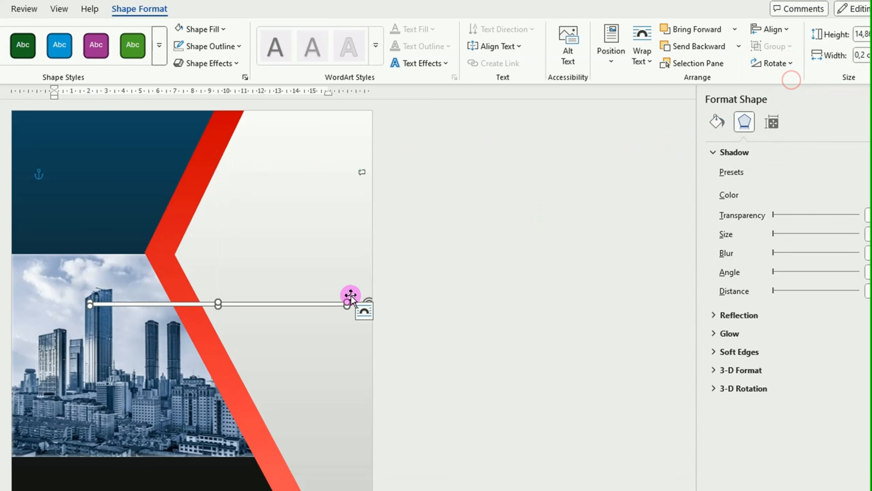
Set the white bar's height to 13 cm and place it just below the city picture, flush with the page's left edge
drag(296, 303, 217, 464)
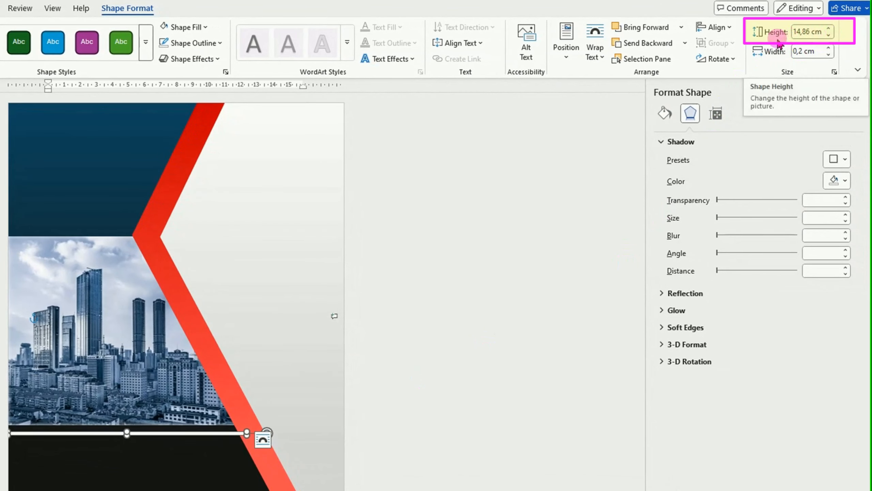
click(829, 36)
click(829, 36)
click(829, 36)
click(829, 36)
click(829, 36)
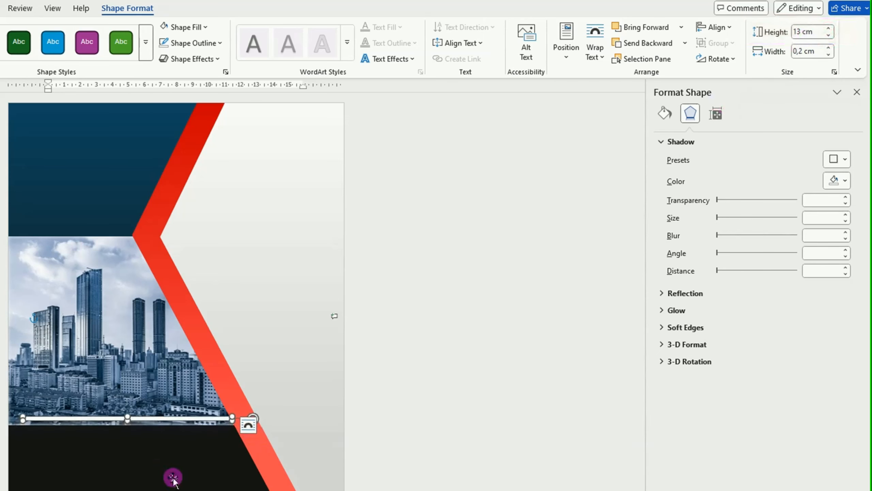
drag(173, 418, 158, 432)
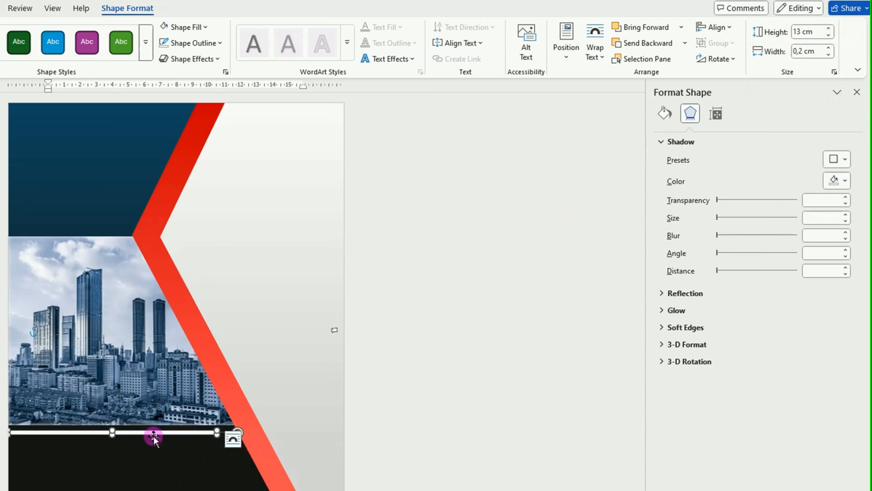
Duplicate the white bar as a light red bar 8 cm in height, placed just beneath it at the page's left edge
key(ctrl+d)
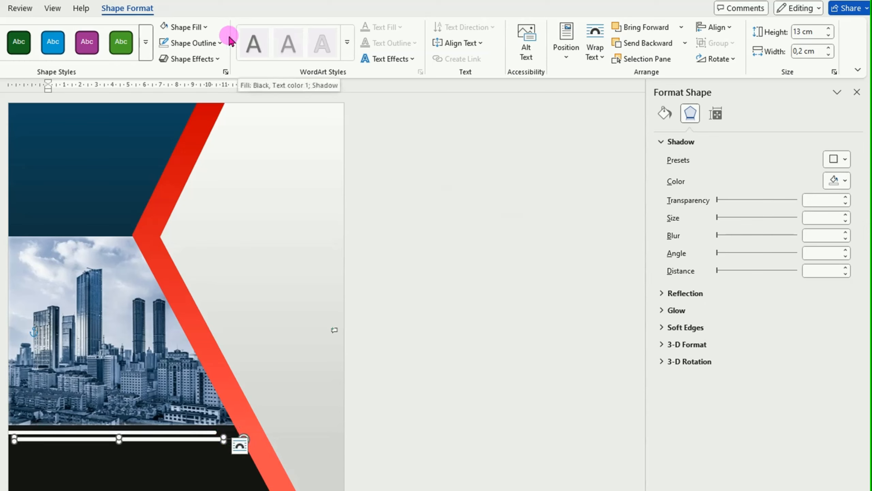
click(208, 29)
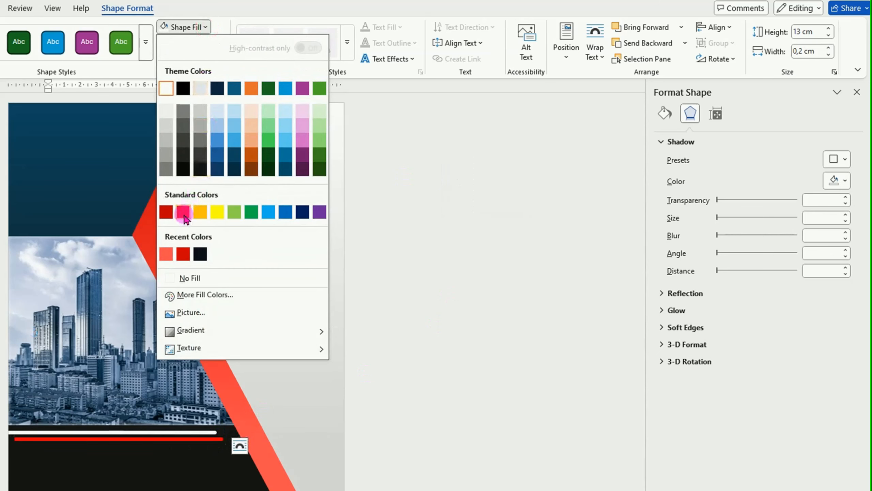
click(167, 255)
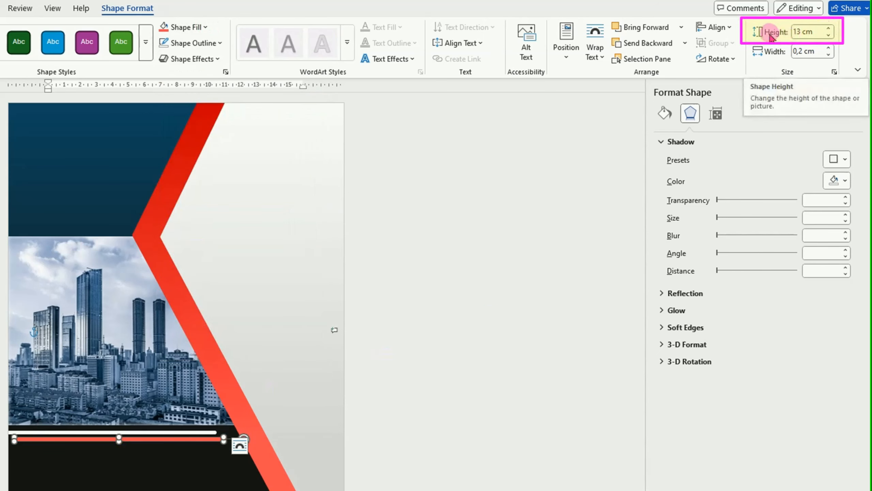
drag(829, 36, 829, 37)
drag(65, 398, 92, 439)
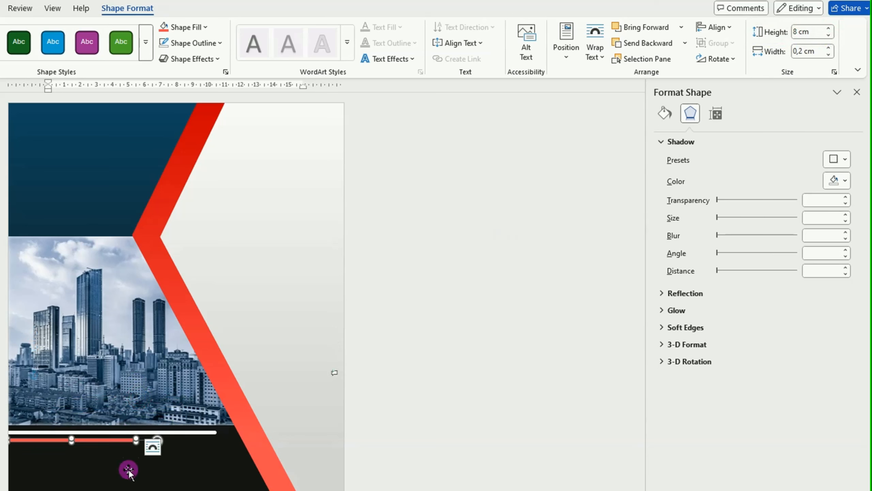
Duplicate the light red bar, set the copy's height to 7 cm and place it just above the picture at the page's left edge
key(ctrl+d)
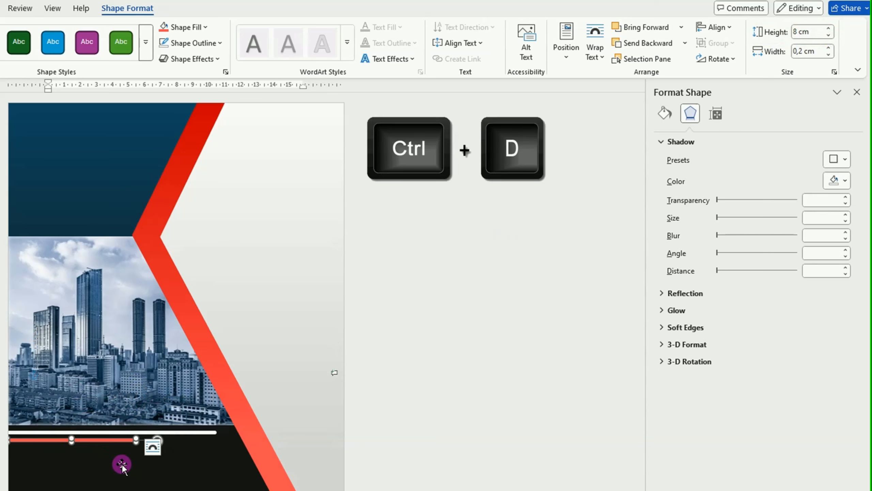
drag(110, 441, 101, 231)
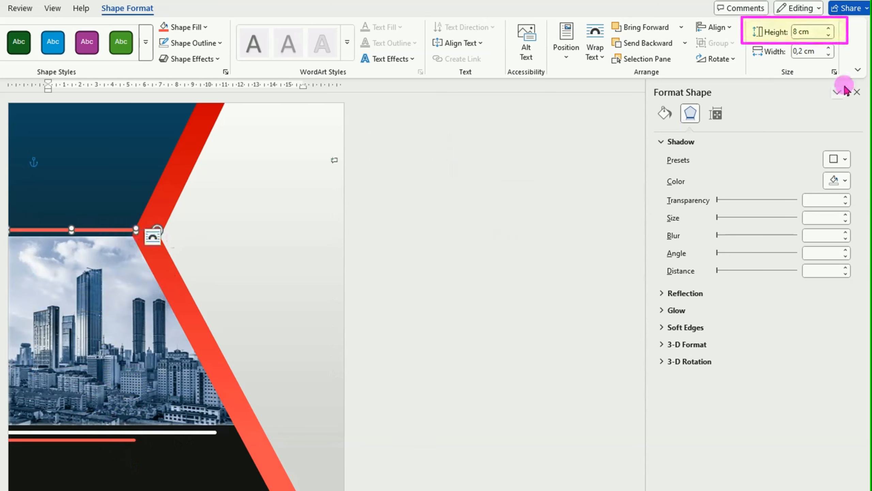
click(829, 35)
click(828, 35)
click(829, 34)
click(828, 34)
click(829, 35)
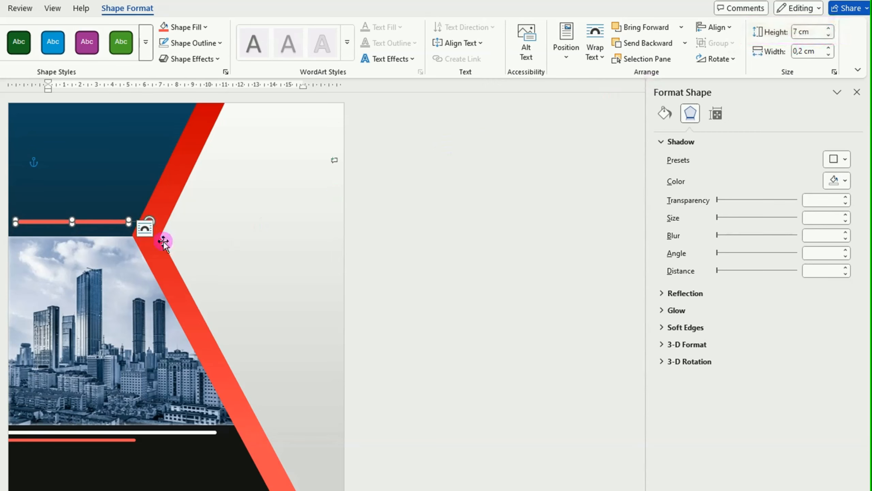
drag(107, 224, 100, 232)
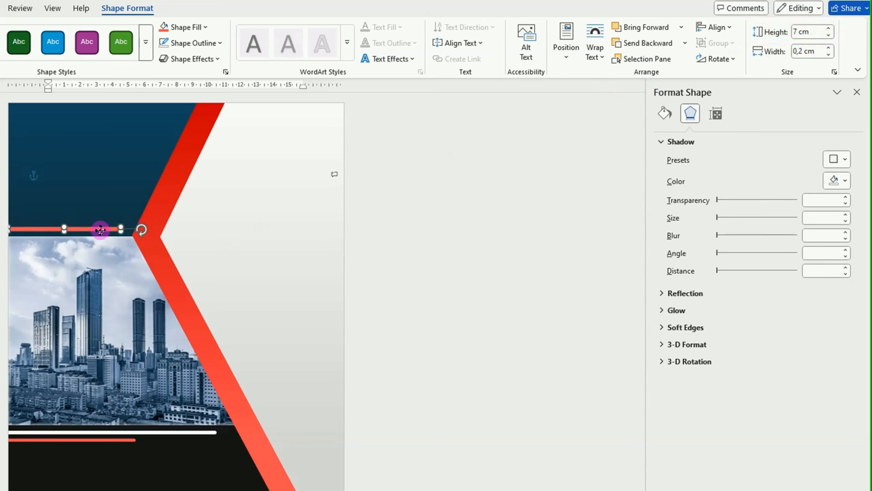
Duplicate the light red bar above the picture, move the copy above it and fill it with white
key(ctrl+d)
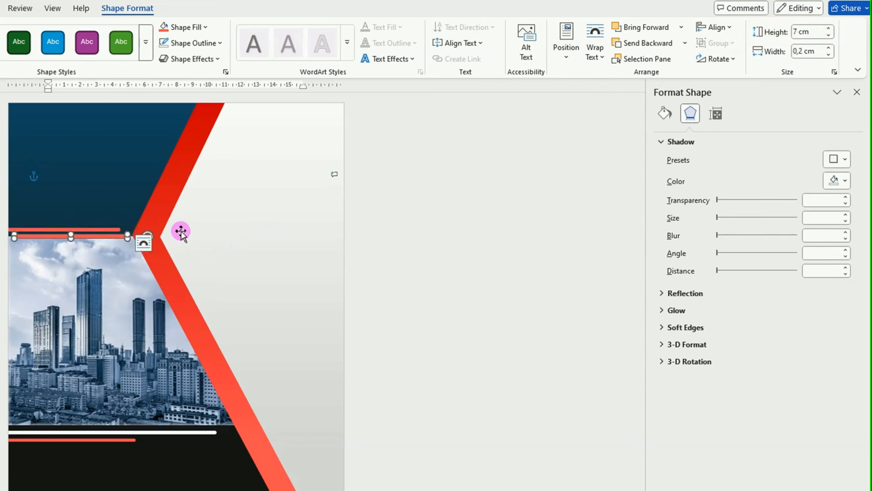
drag(107, 226, 108, 216)
click(203, 27)
click(170, 86)
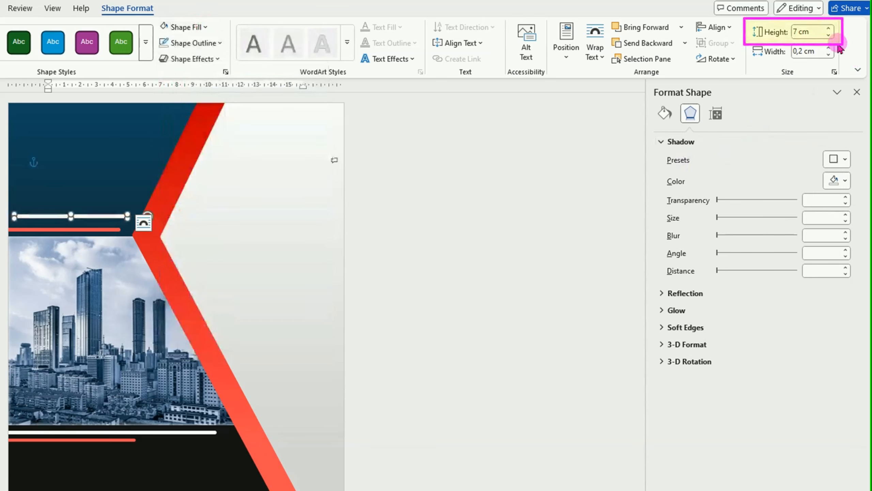
Set the upper white bar's height to 4 cm and place it just above the light red bar, flush with the page's left edge
click(829, 36)
click(829, 35)
click(829, 36)
click(828, 36)
click(829, 36)
click(829, 35)
click(828, 35)
click(829, 36)
click(829, 36)
click(828, 36)
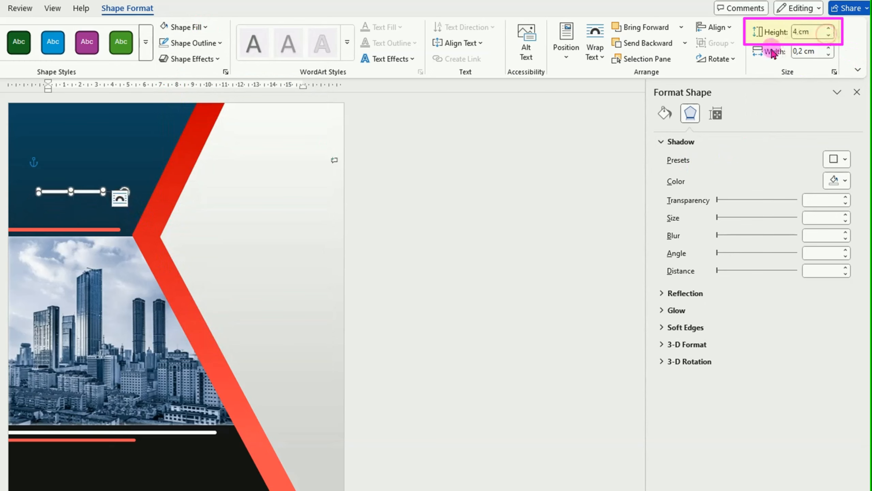
drag(89, 191, 59, 222)
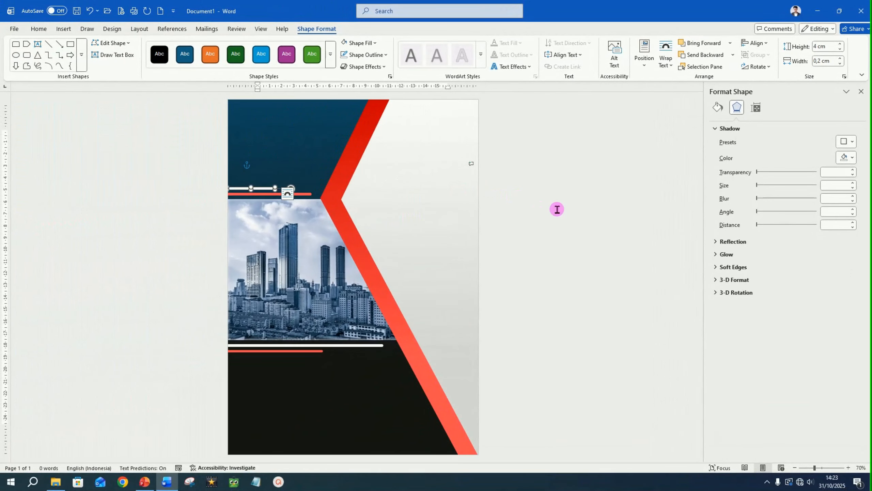
click(556, 209)
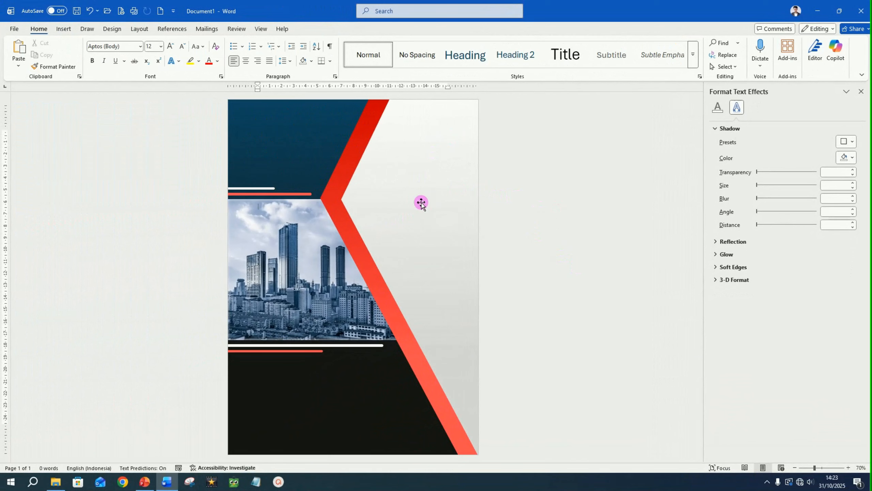
Add an outer shadow offset to the left to the white arrow-like shape along the page's right side
click(423, 187)
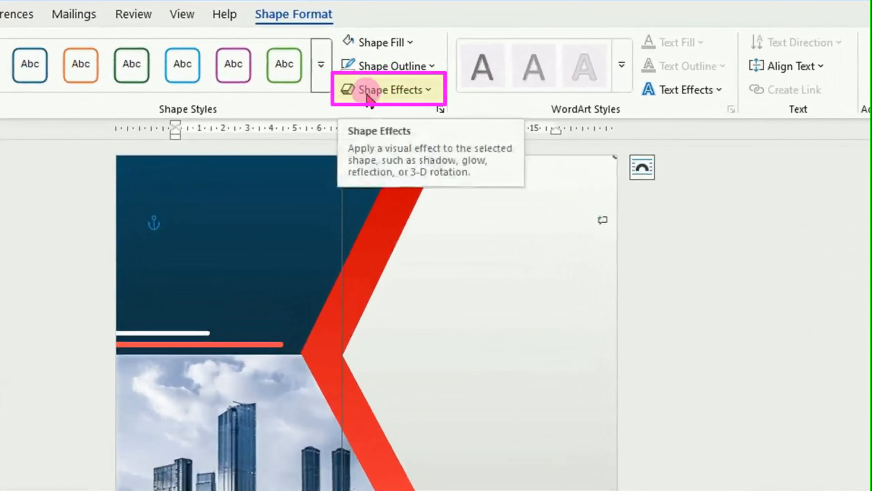
click(383, 94)
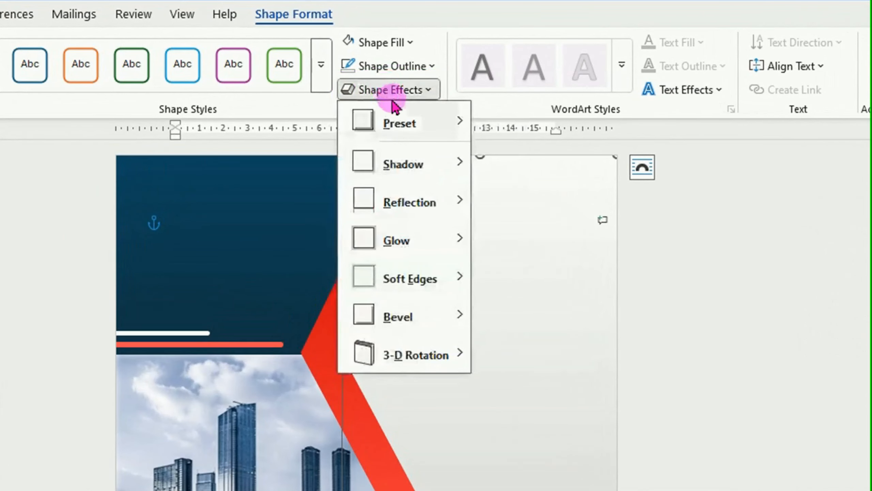
mouse_move(411, 161)
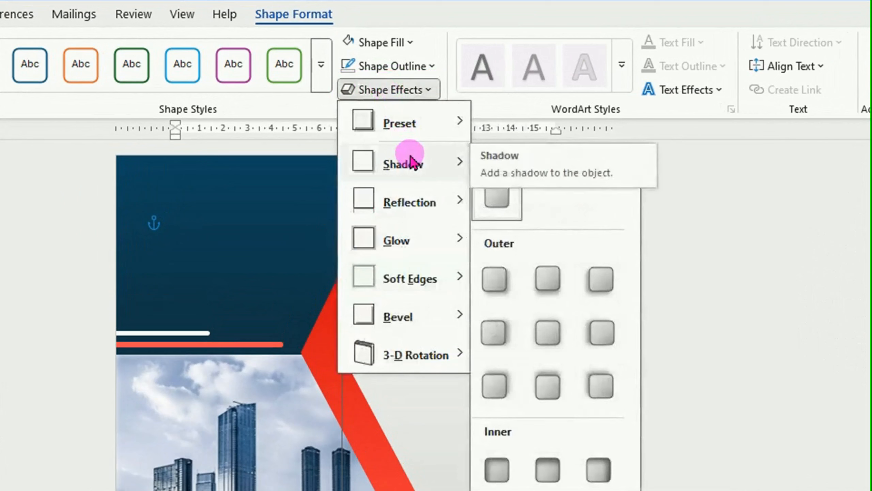
click(602, 334)
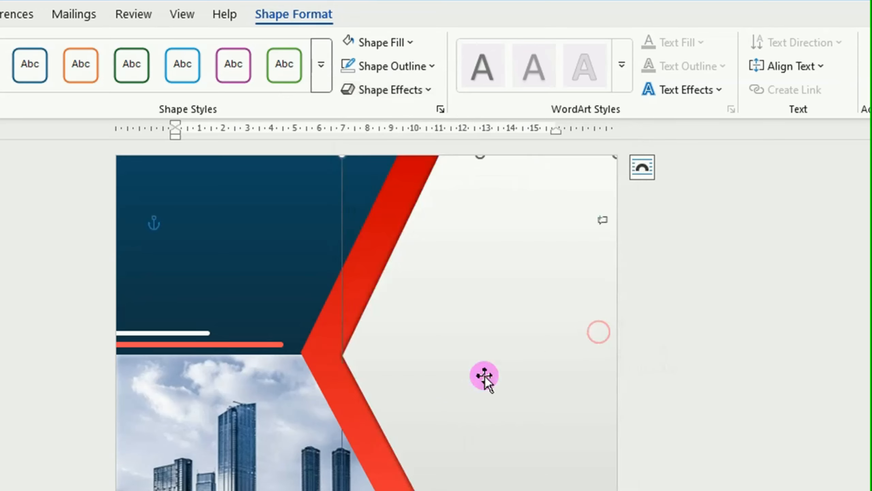
Apply the same outer left-offset shadow to the red shape behind the white one
click(316, 362)
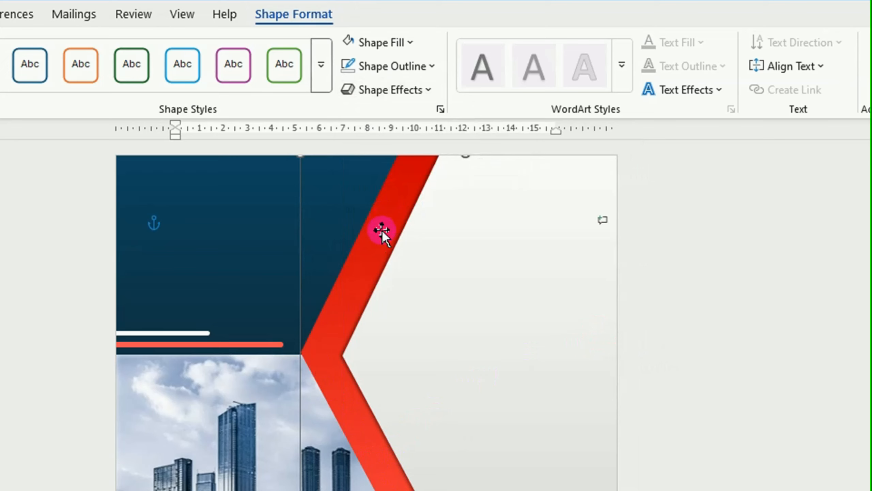
click(424, 93)
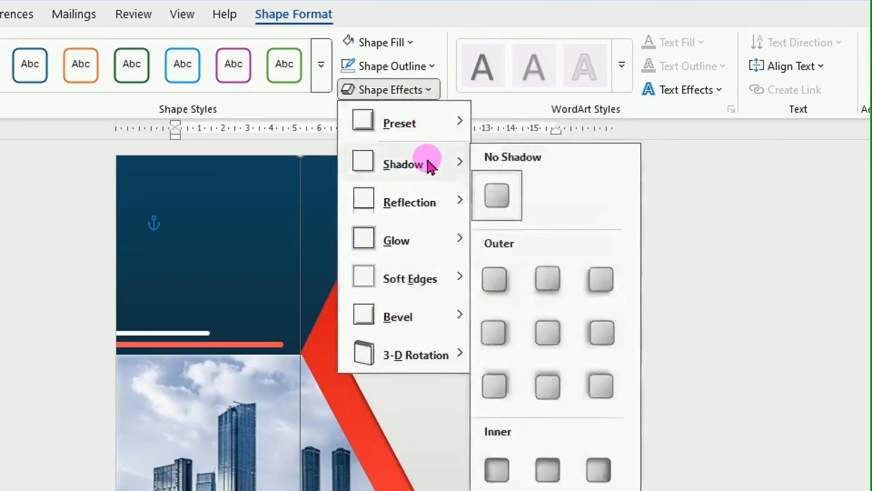
click(601, 333)
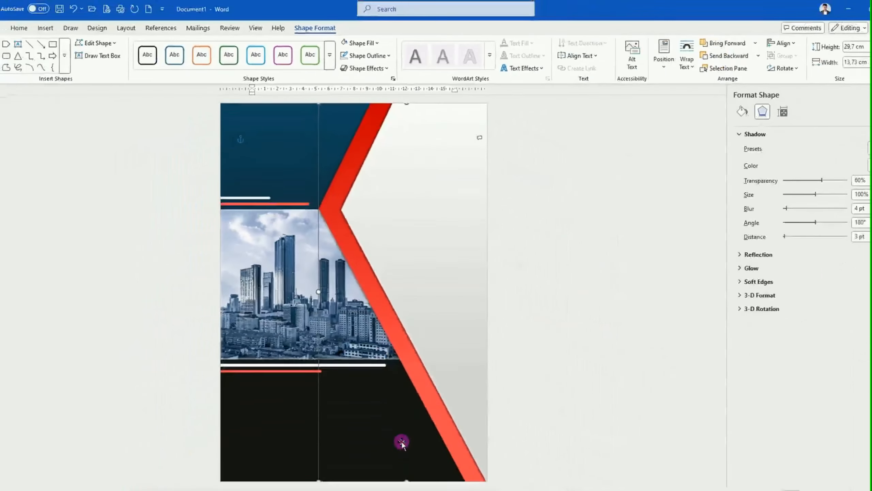
click(473, 257)
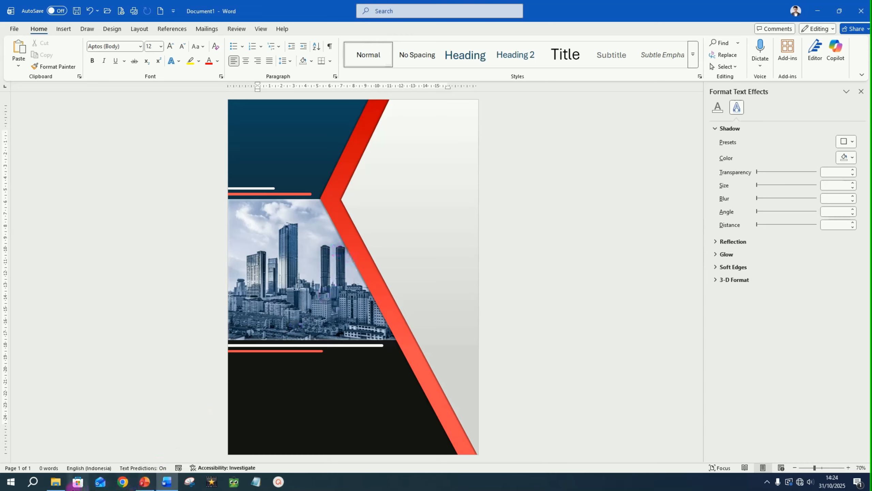
Copy the "LOGO UPI BG PUTIH" image from the LOGO COLECTION folder and paste it into a new blank Word document
mouse_move(56, 486)
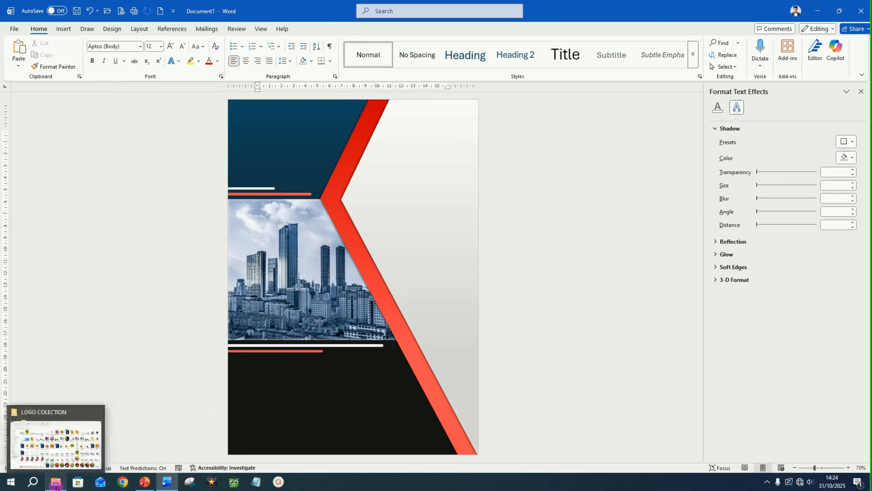
click(55, 486)
click(202, 269)
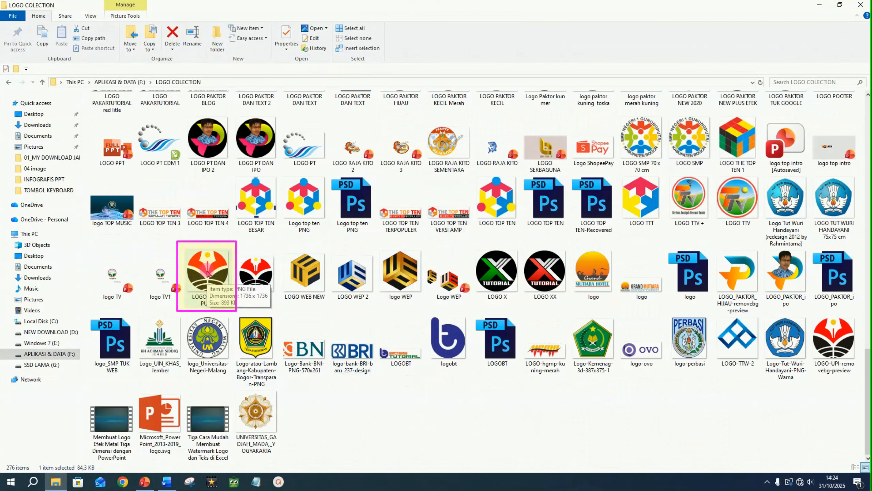
key(ctrl+c)
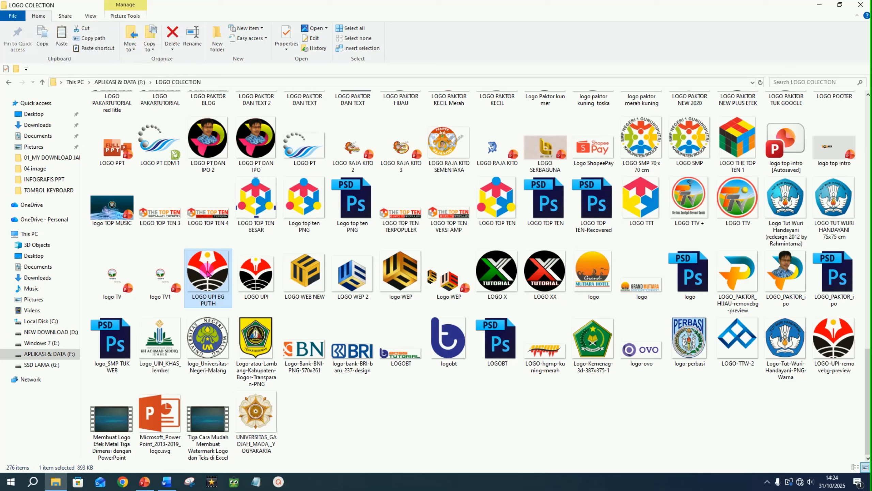
click(167, 481)
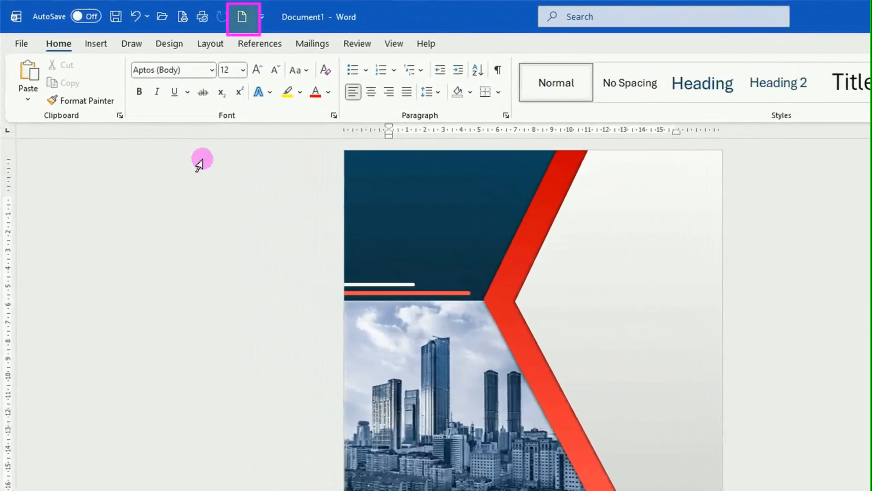
click(243, 17)
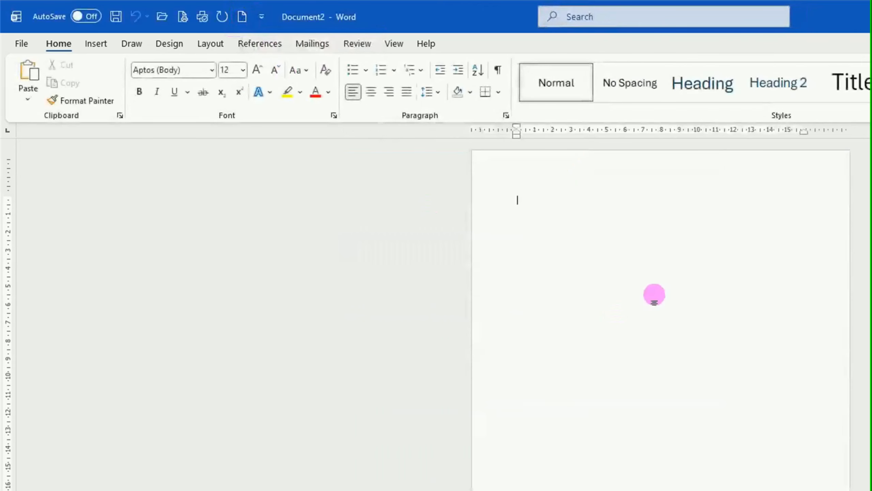
key(ctrl+v)
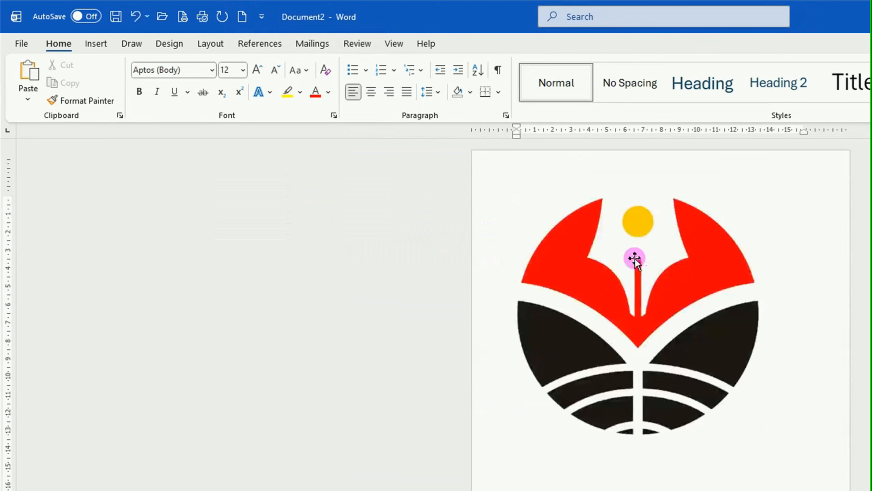
Set the pasted logo's text wrapping to In Front of Text
click(676, 300)
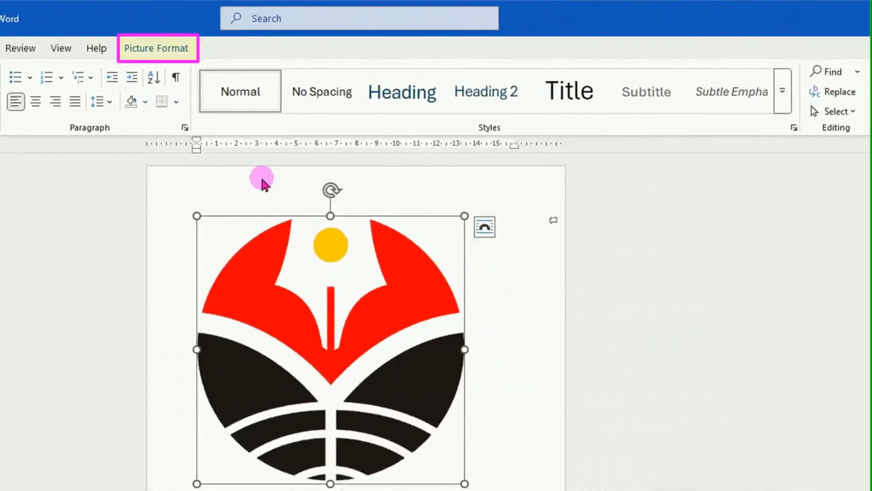
click(286, 47)
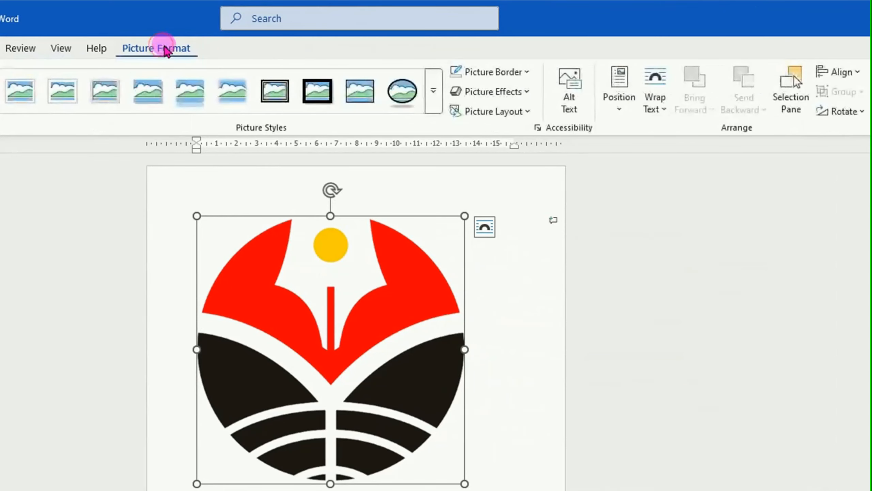
click(655, 96)
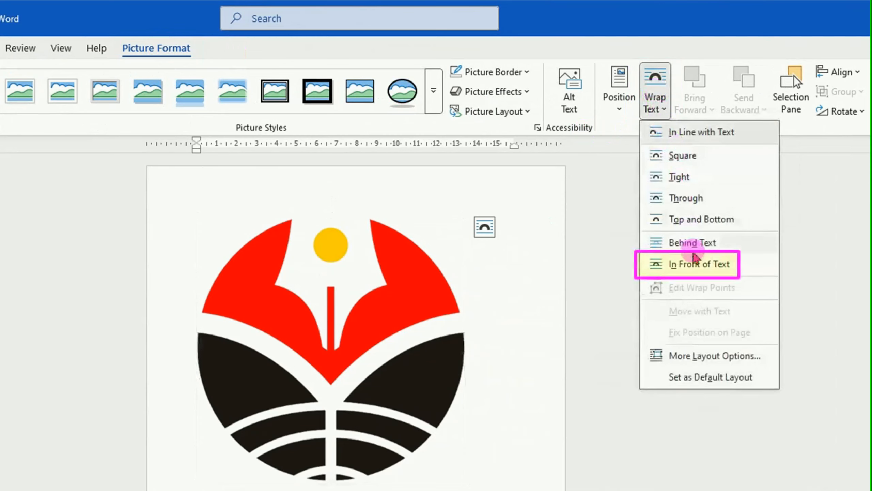
click(695, 264)
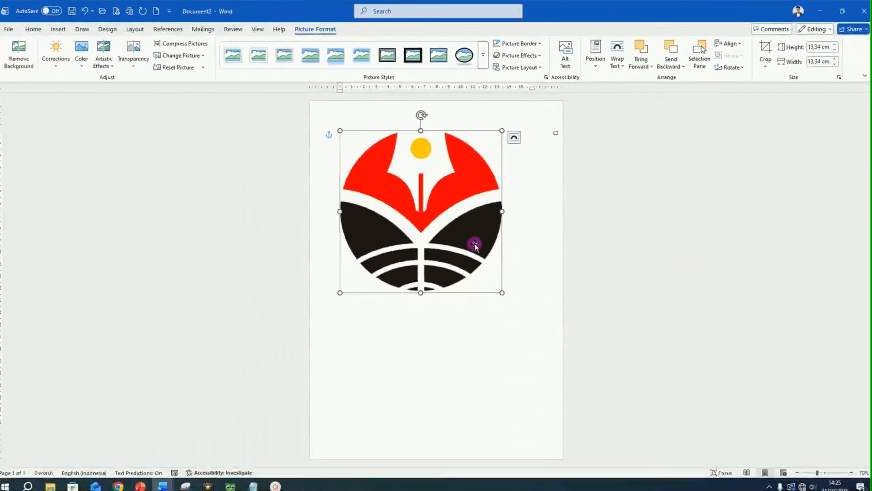
Copy the logo into the Document1 cover page, shrink it proportionally and place it in the dark blue area above the accent bars
key(ctrl+c)
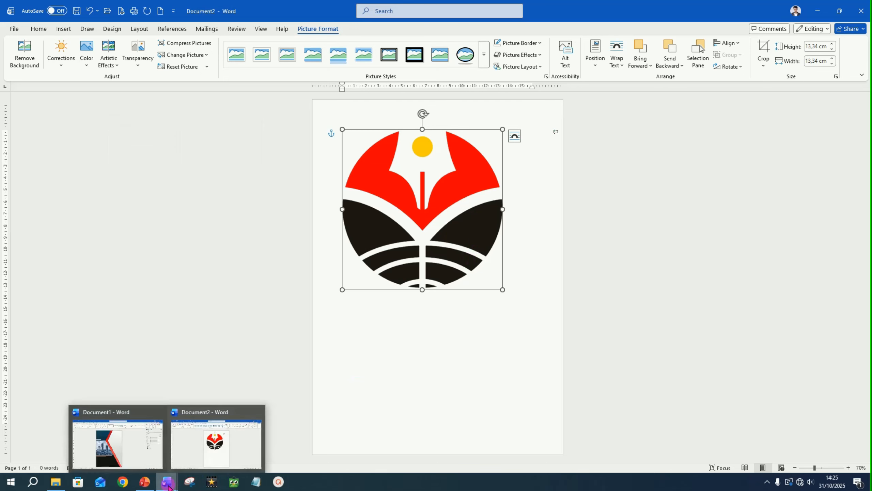
click(106, 443)
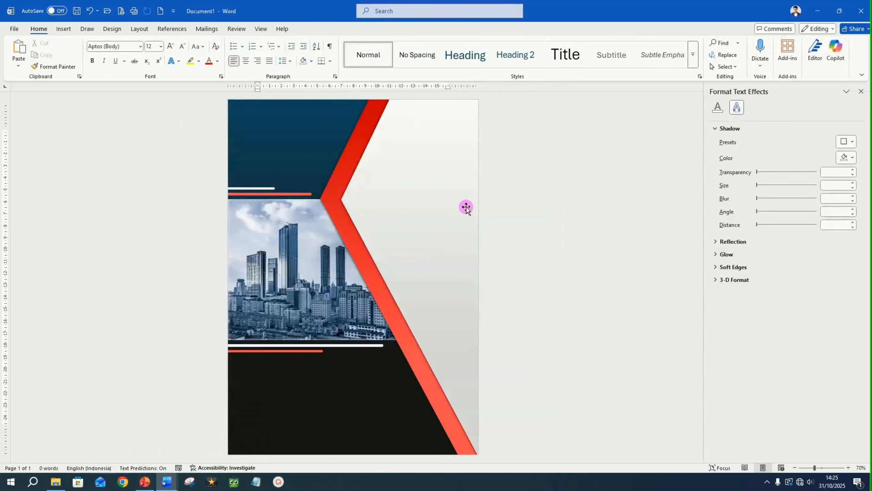
key(ctrl+v)
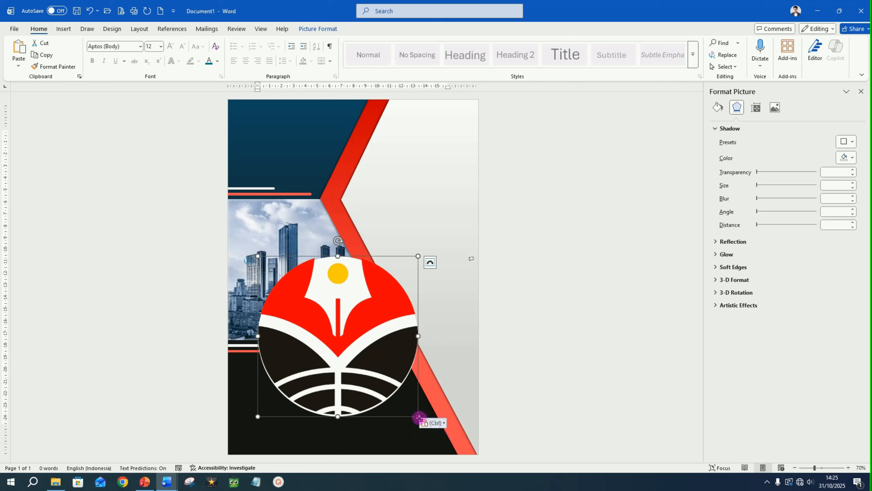
key(shift)
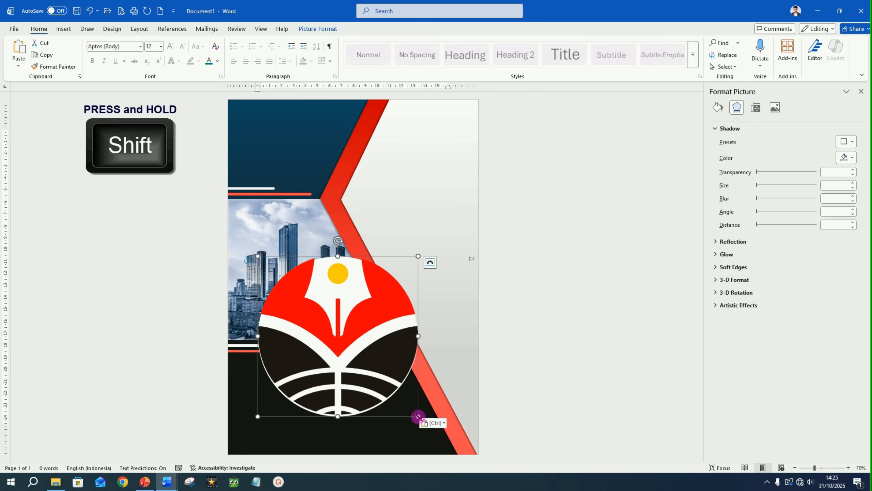
drag(418, 417, 287, 127)
click(596, 208)
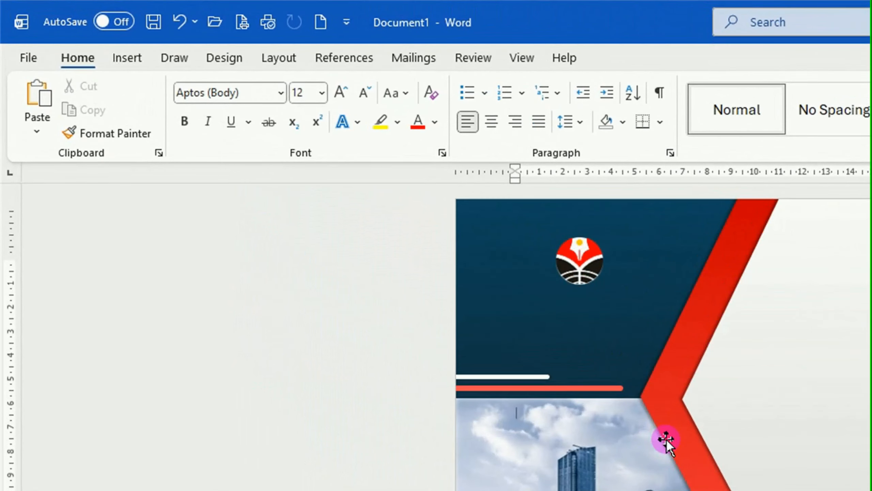
Insert WordArt in the plain black style, place it just beneath the logo and fill its text with white
click(136, 56)
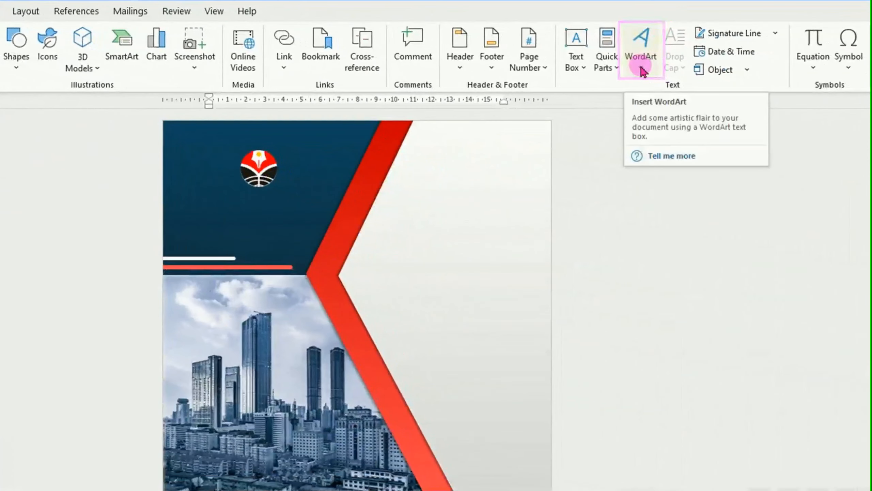
click(642, 69)
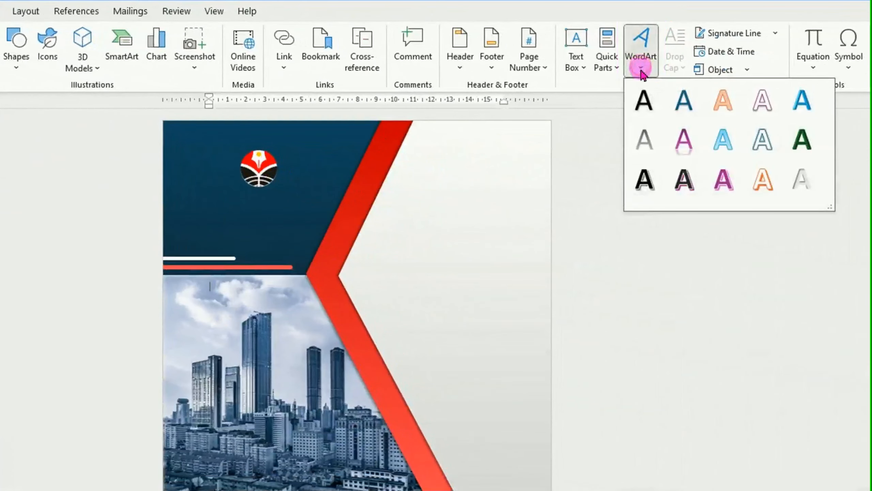
click(644, 101)
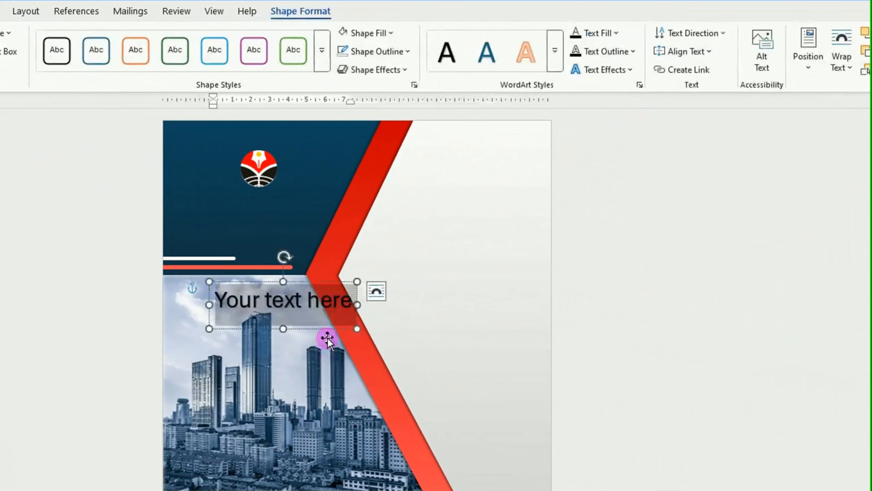
drag(324, 329, 298, 236)
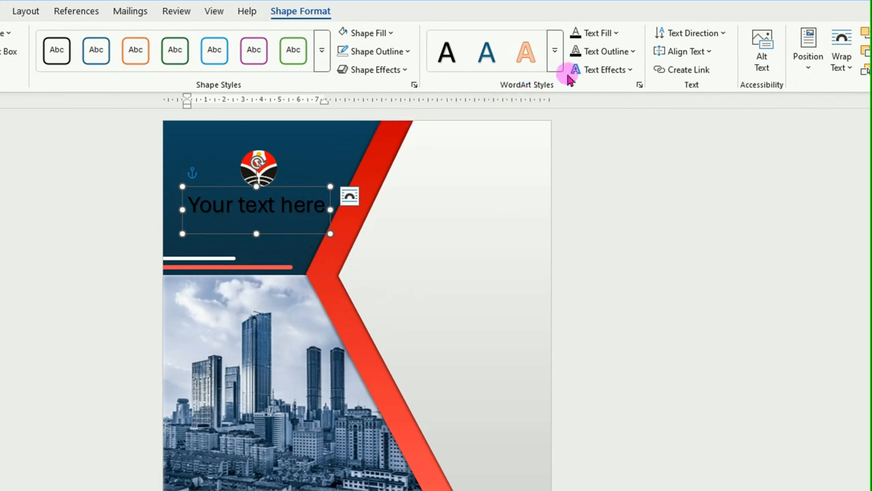
click(617, 33)
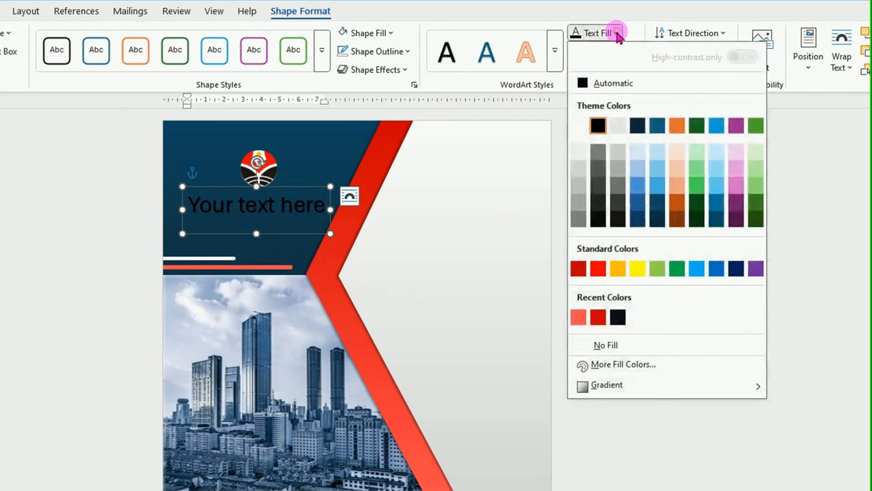
click(580, 122)
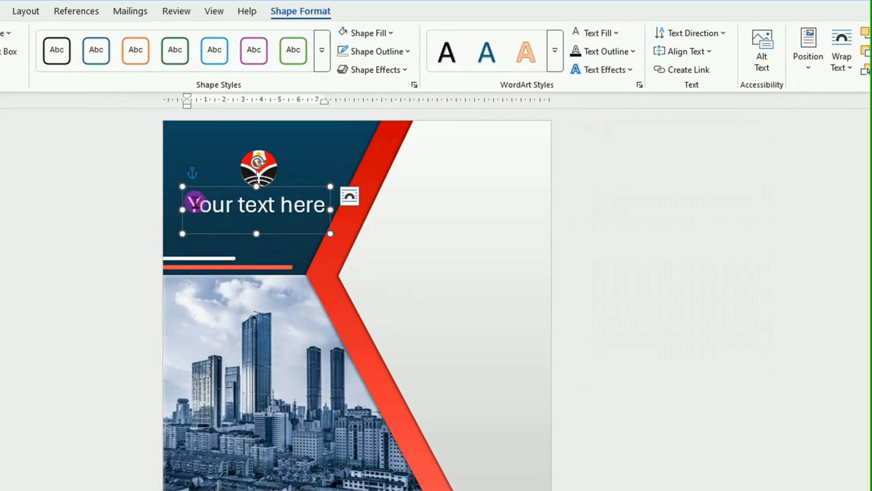
Replace the WordArt placeholder text with "COMPANY NAME" and set its font color to the recently used light red
drag(191, 203, 595, 203)
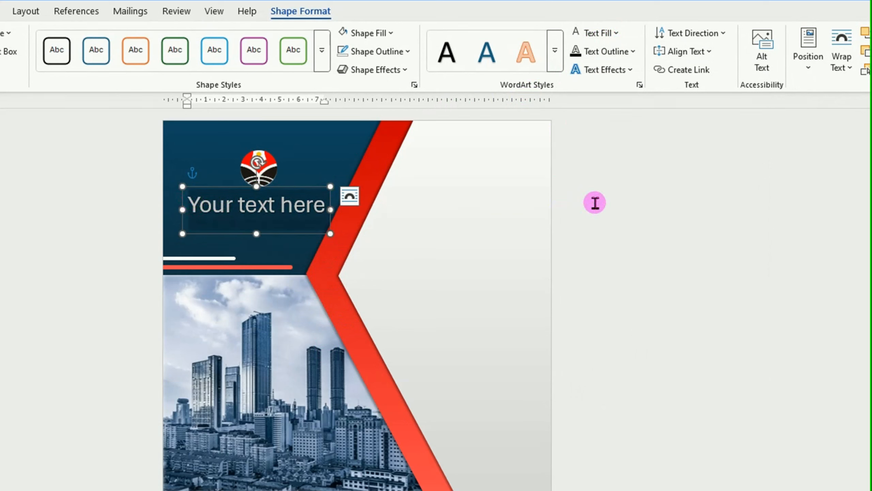
text(COMPANY NA)
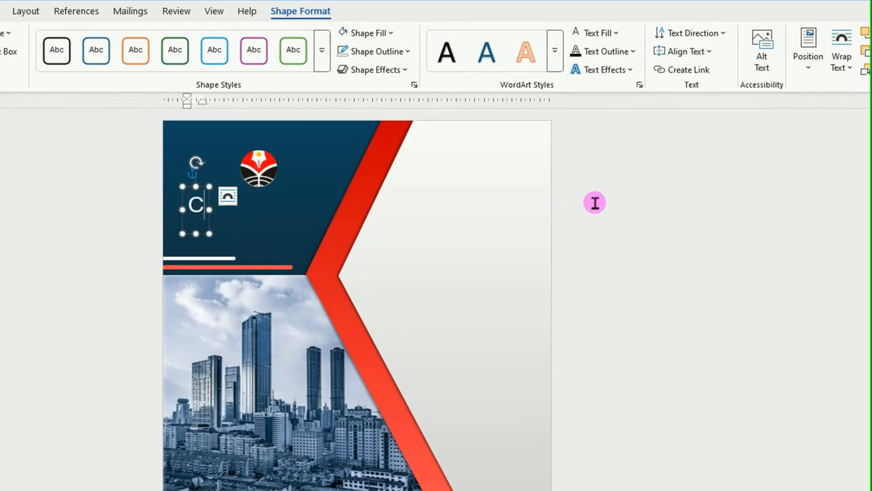
text(ME)
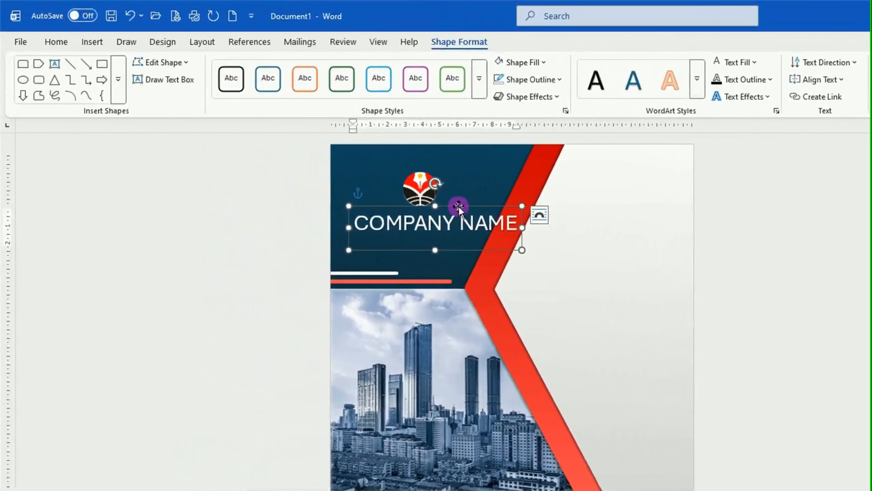
click(61, 41)
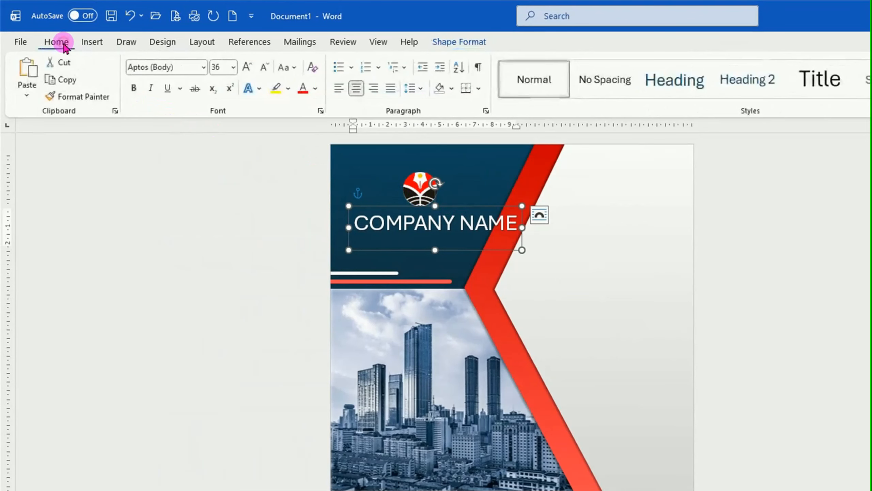
click(314, 90)
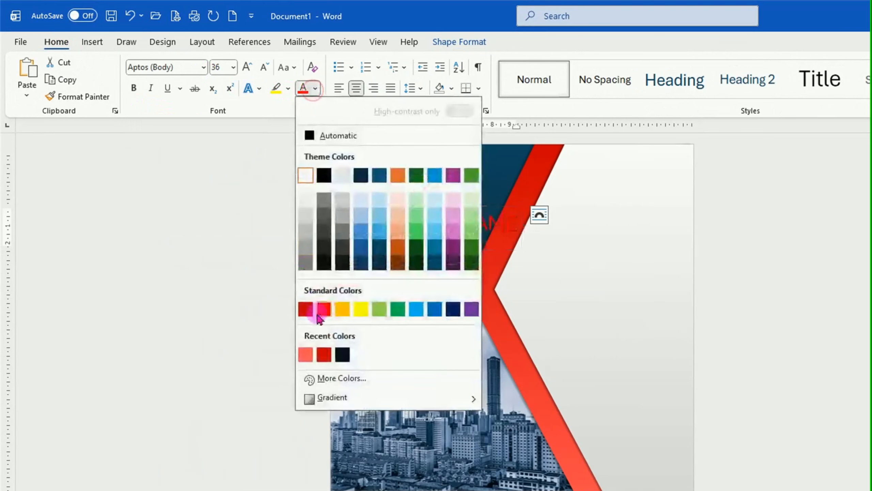
click(304, 353)
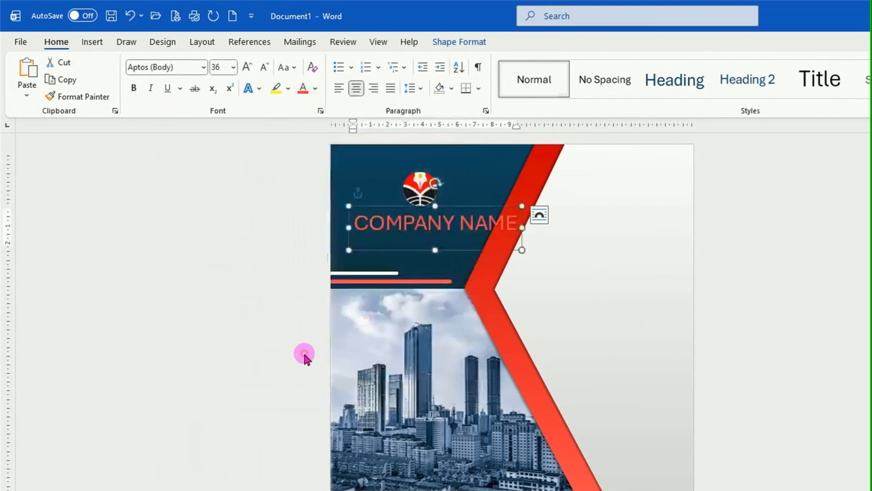
Make the "COMPANY NAME" text bold at 22 pt and center its box beneath the logo
click(134, 88)
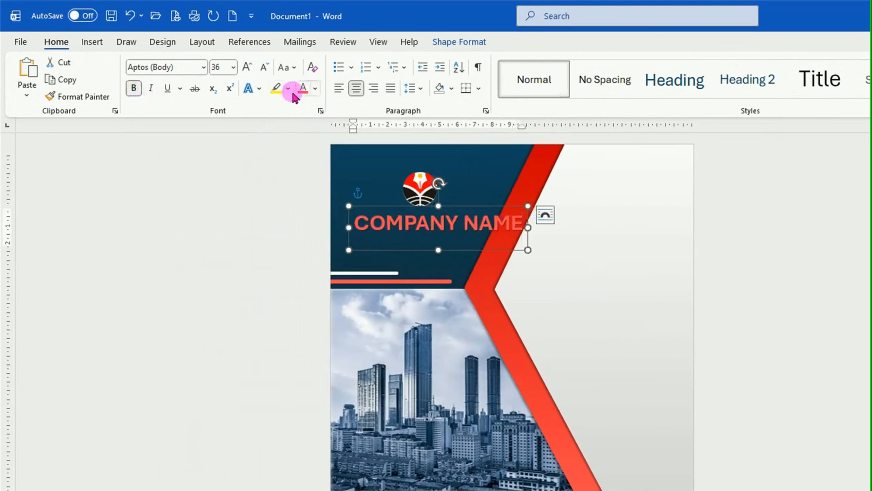
click(264, 67)
click(264, 67)
click(263, 68)
click(264, 67)
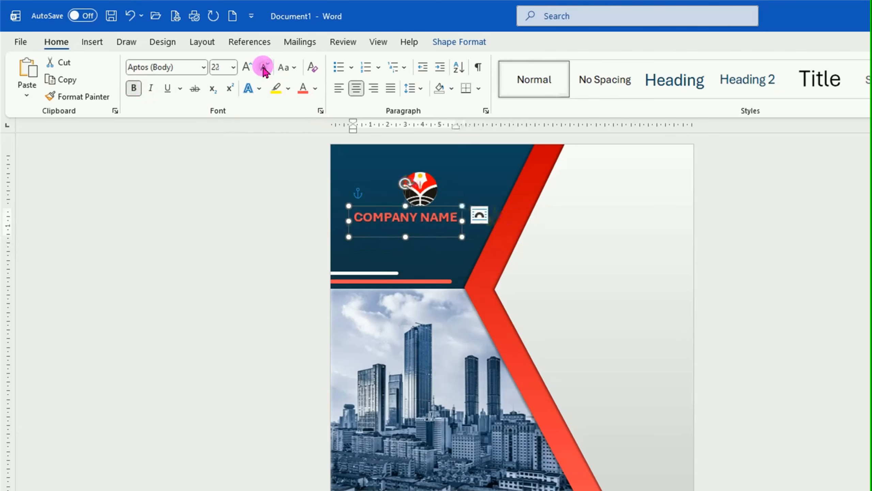
drag(419, 235, 432, 236)
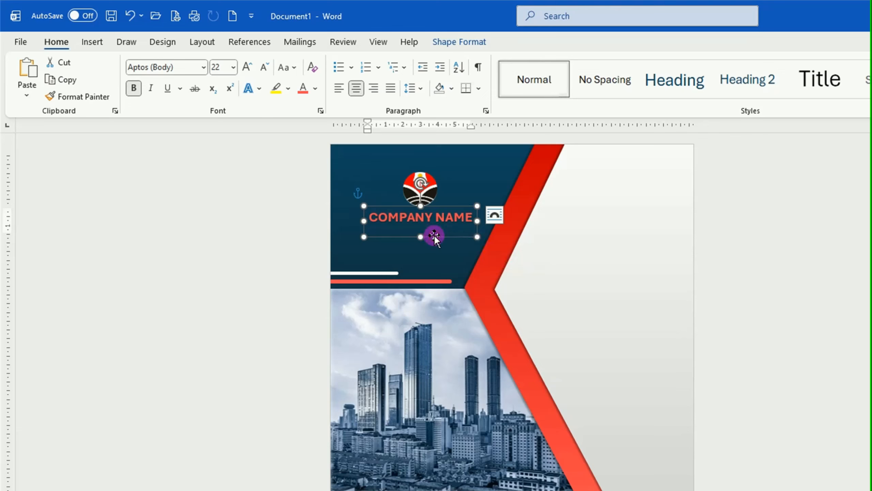
Duplicate the "COMPANY NAME" text box directly beneath the original and replace its text with "ADD YOUR TAGLINE HERE"
key(ctrl+d)
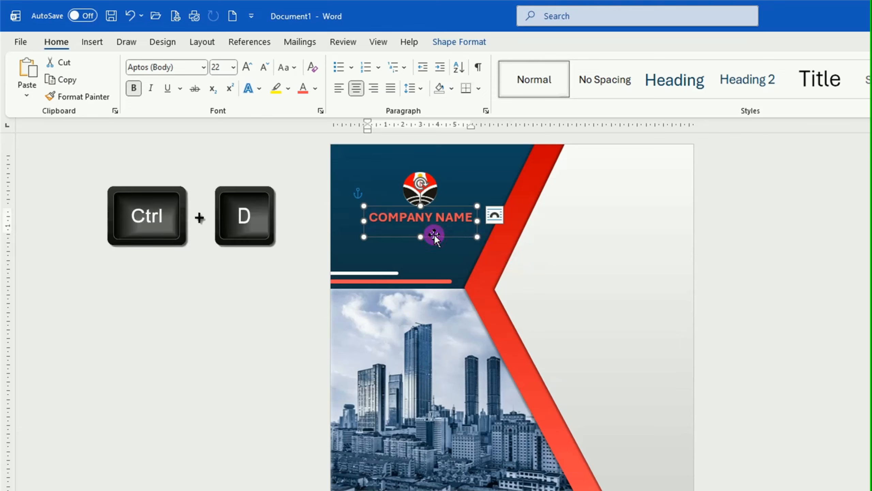
drag(441, 244, 433, 251)
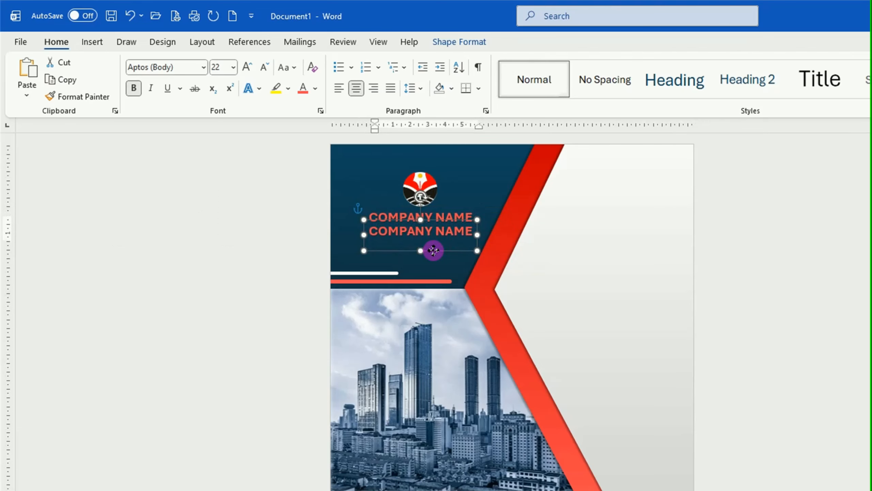
drag(370, 231, 499, 230)
text(ADD YOUR TAGLINE HERE)
click(410, 249)
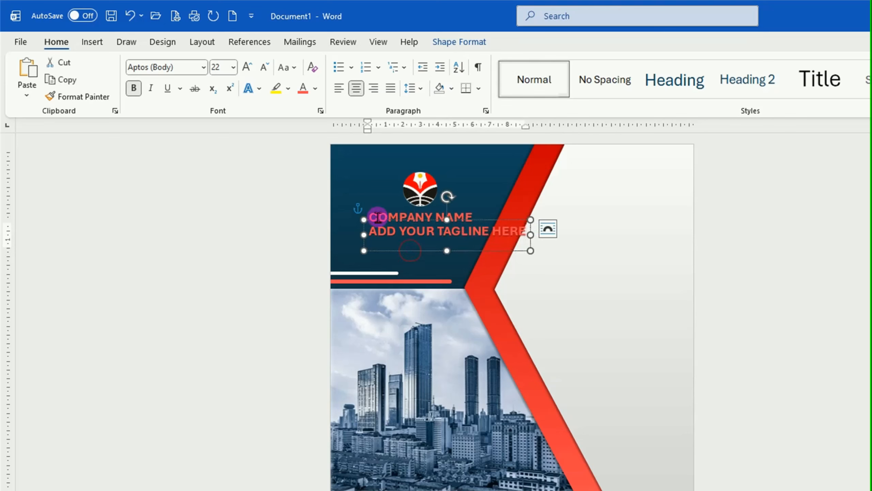
Color the tagline text white, reduce it to 14 pt and remove its bold formatting
click(315, 90)
click(305, 172)
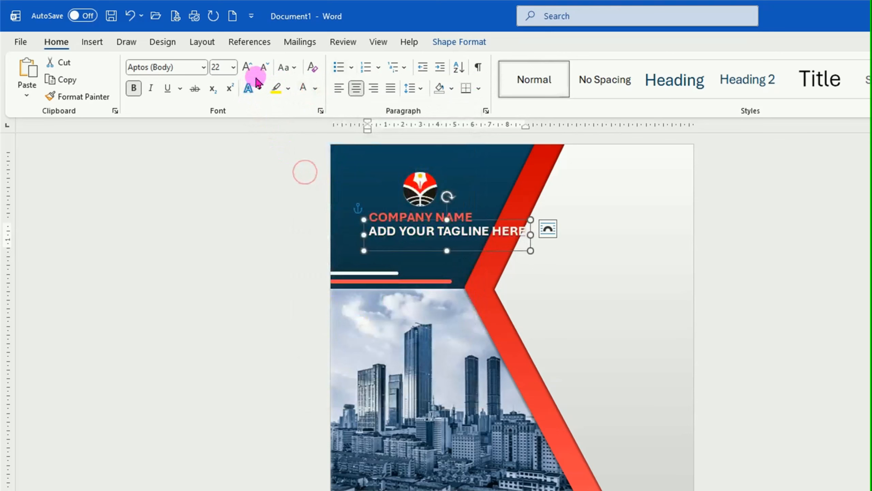
click(266, 67)
click(266, 67)
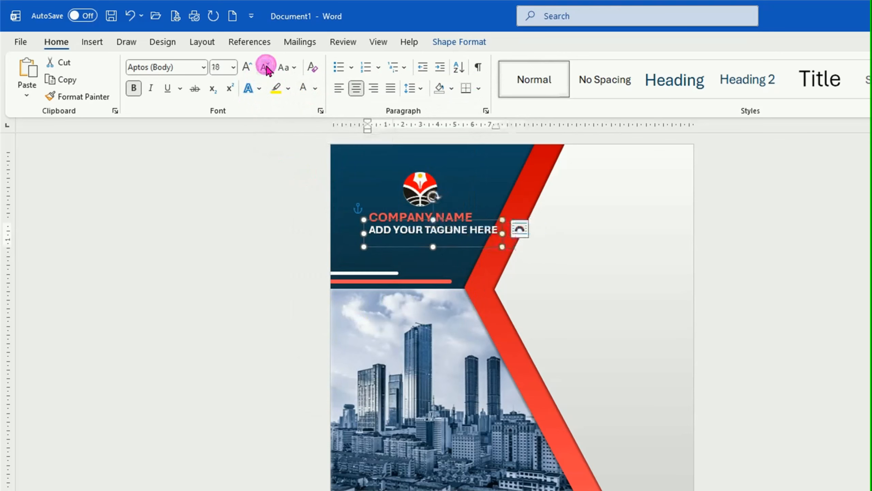
click(266, 67)
click(267, 68)
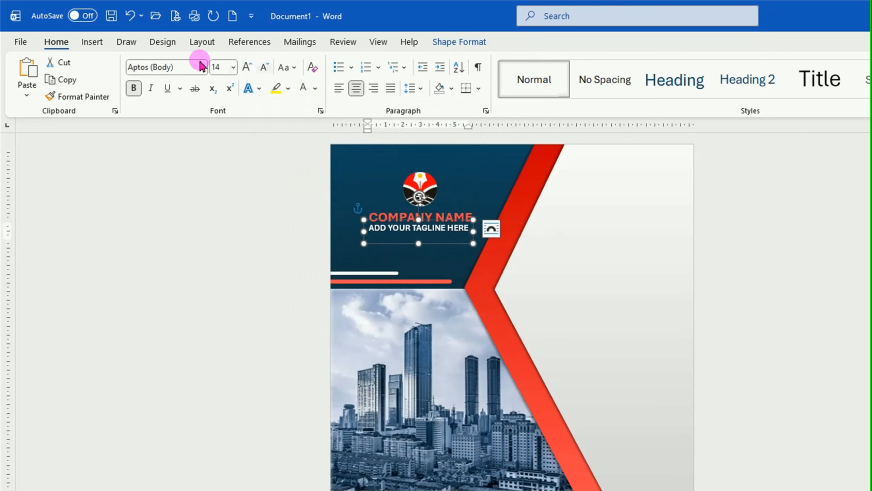
click(133, 87)
Duplicate the "COMPANY NAME" text box into the black area below the city picture and change its text to "HEADLINE"
click(453, 211)
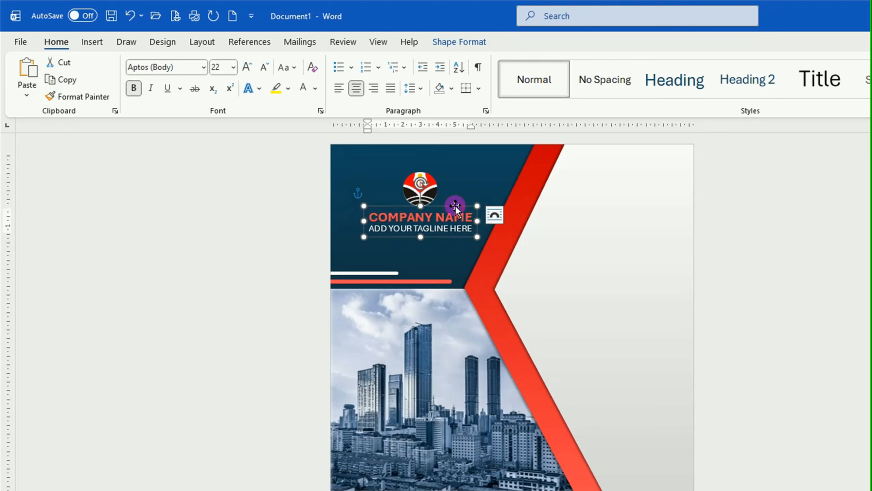
key(ctrl+d)
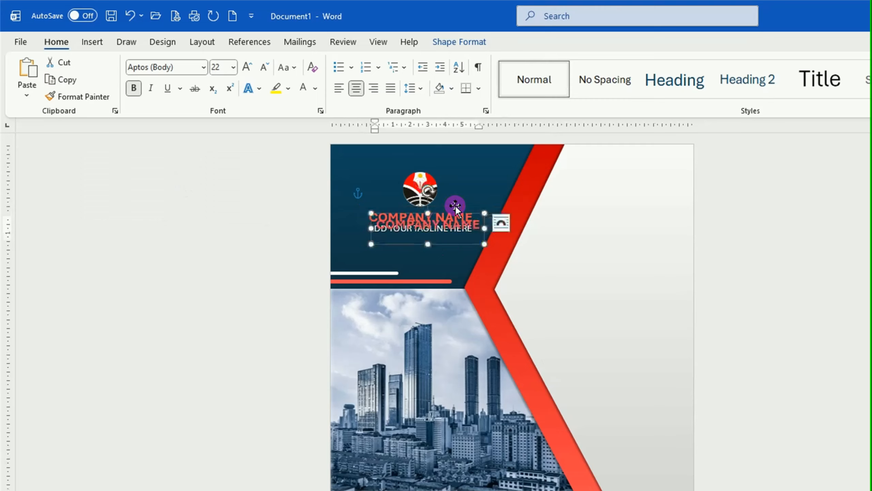
drag(448, 242, 441, 490)
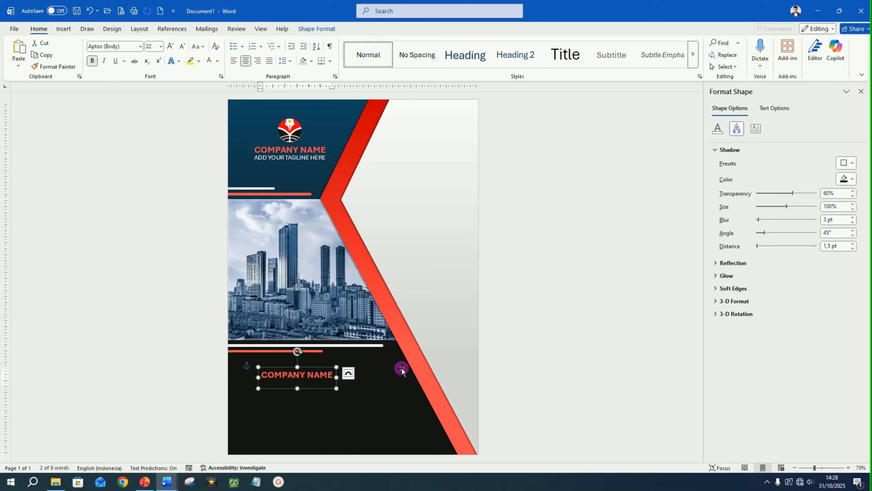
drag(261, 376, 399, 375)
text(HEADLINE)
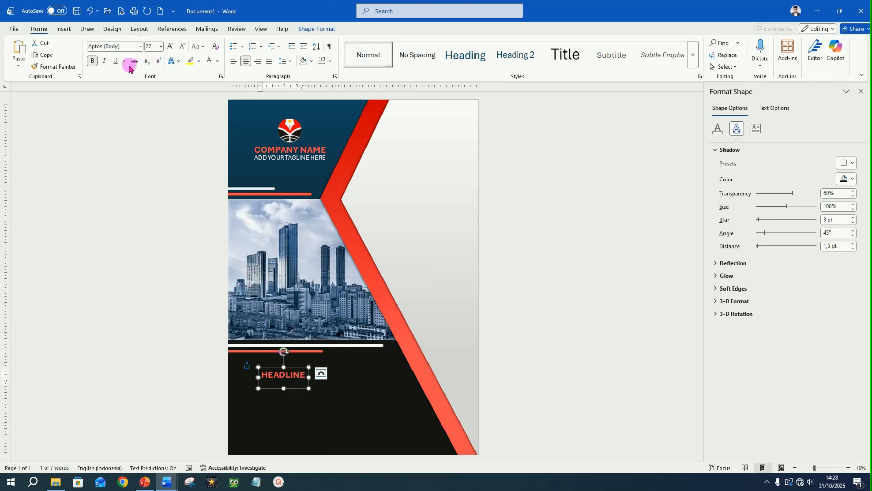
Format the "HEADLINE" text in Aptos Black at 48 pt and color its "LINE" part white
click(299, 391)
click(140, 46)
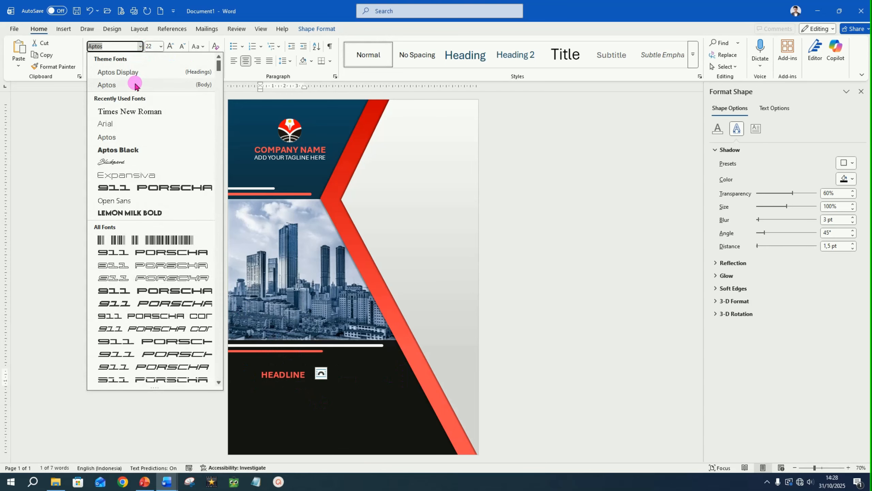
click(127, 150)
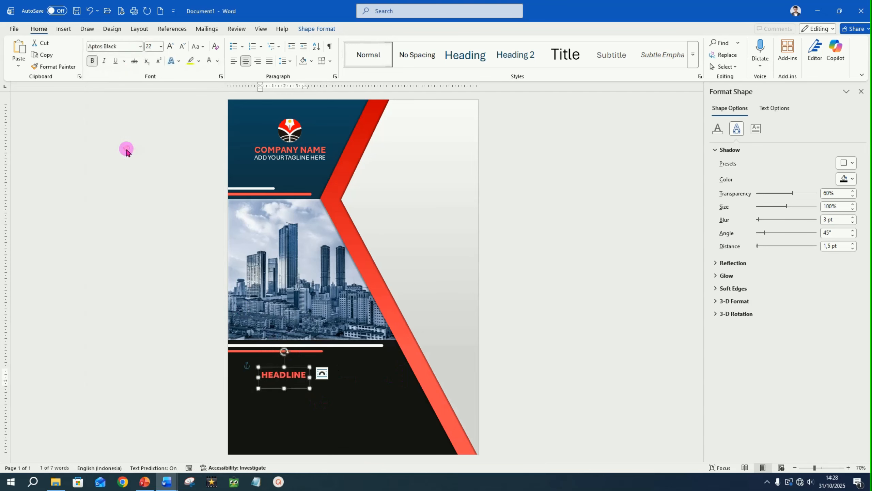
click(171, 46)
click(171, 46)
click(170, 46)
click(171, 46)
click(170, 46)
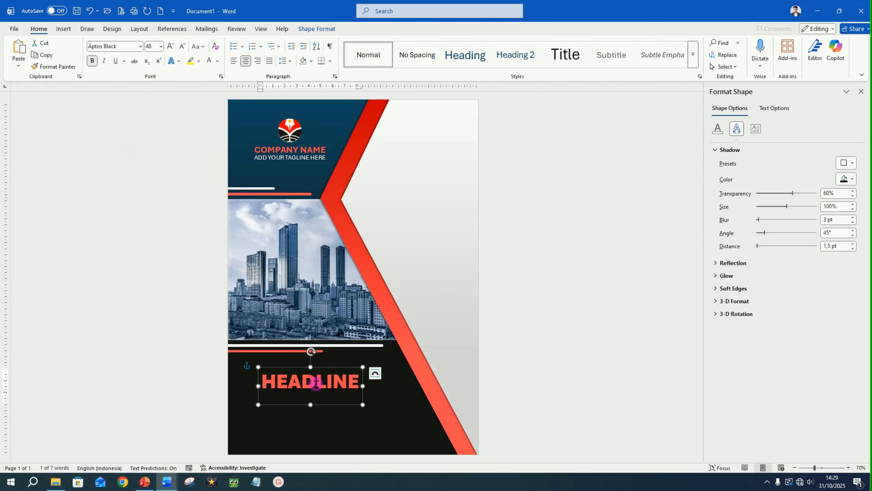
drag(316, 383, 335, 404)
click(209, 60)
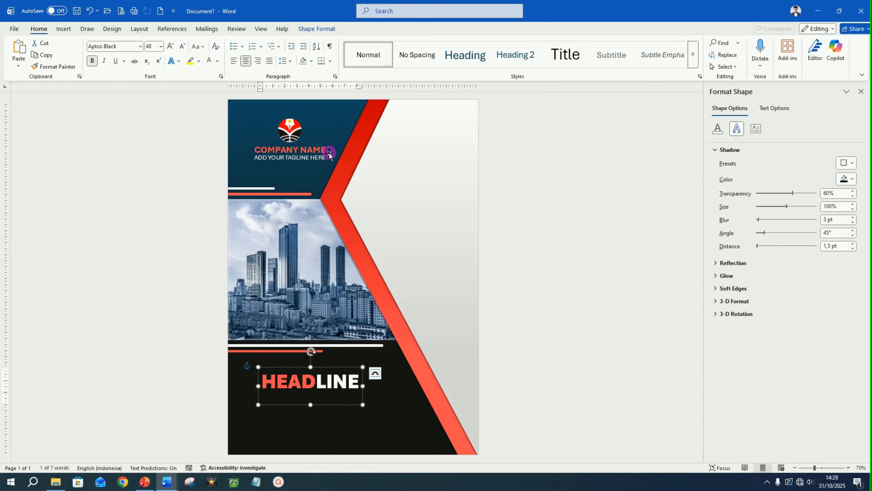
Copy the "COMPANY NAME" text box to just above the headline, left-align it, change it to "ADD YOUR TEXT HERE" and color it white
click(319, 147)
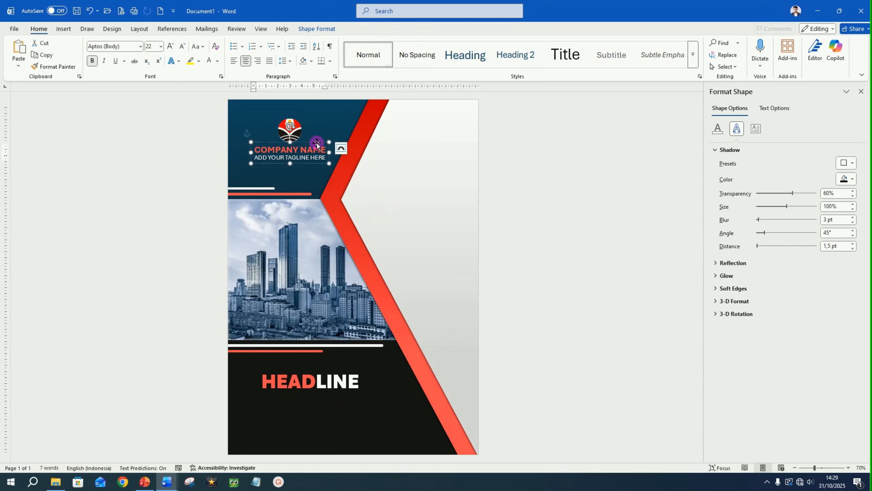
drag(316, 145, 319, 365)
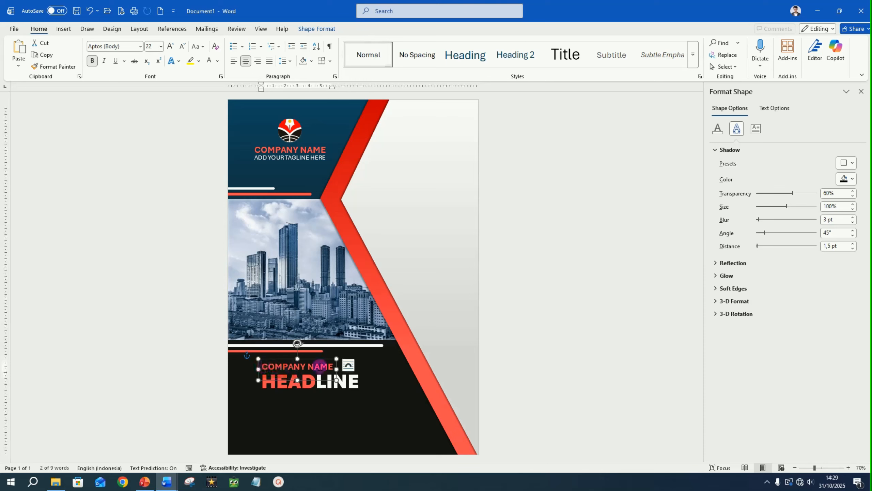
click(234, 62)
text(ADD YOUR TEXT HERE)
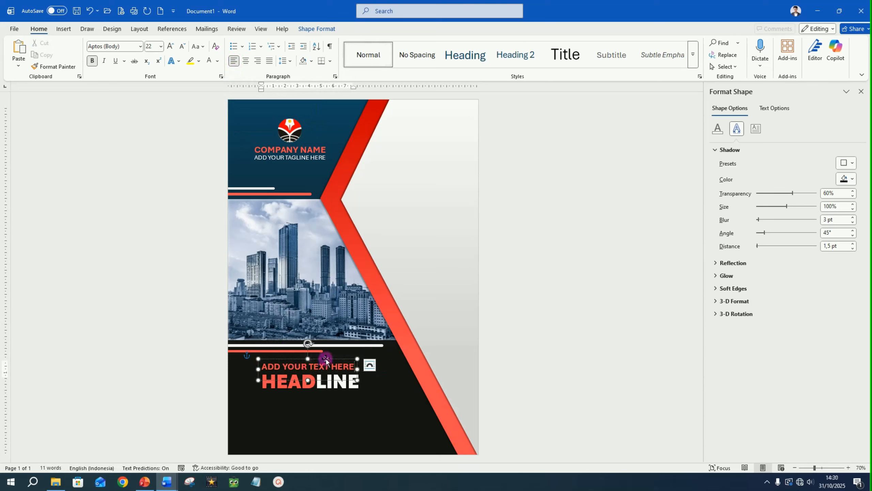
click(326, 360)
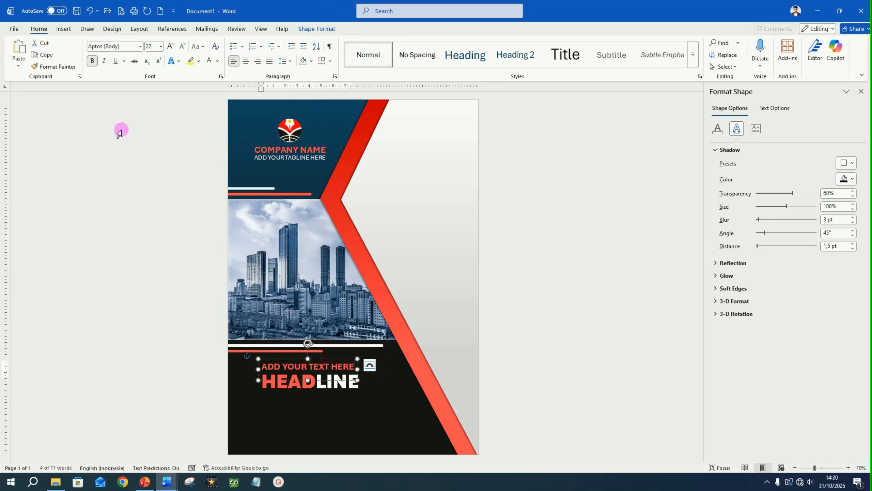
click(209, 62)
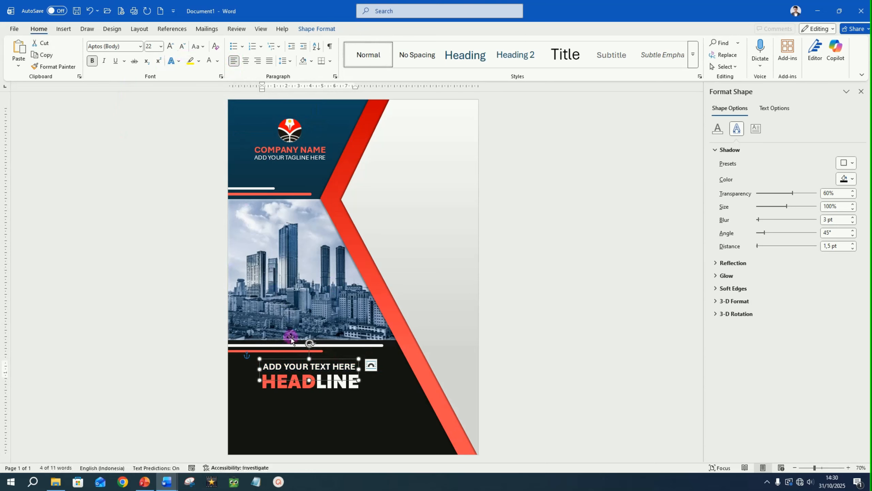
Place one copy of the "ADD YOUR TEXT HERE" text box directly beneath the headline and another in the light area beside the red band
key(ctrl+c)
key(ctrl+v)
drag(313, 381, 312, 410)
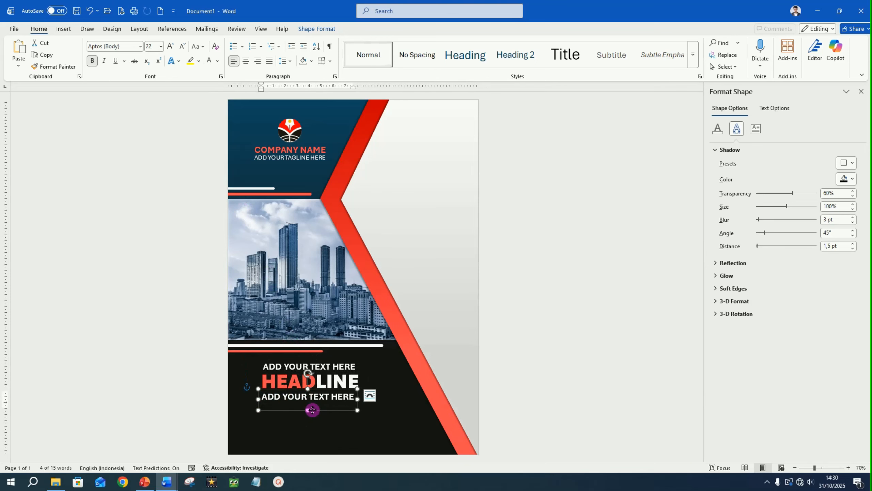
key(ctrl+v)
drag(325, 413, 429, 217)
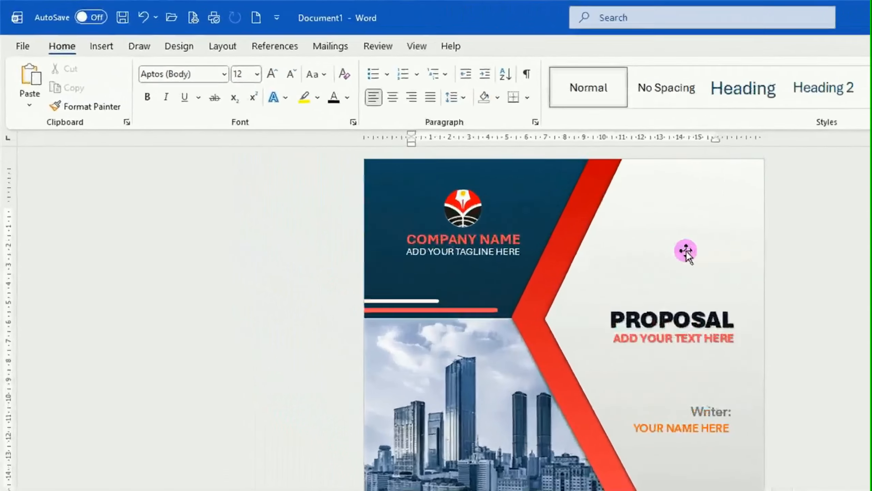
Draw a small perfect circle above the right end of the "PROPOSAL" title and remove its outline
click(71, 31)
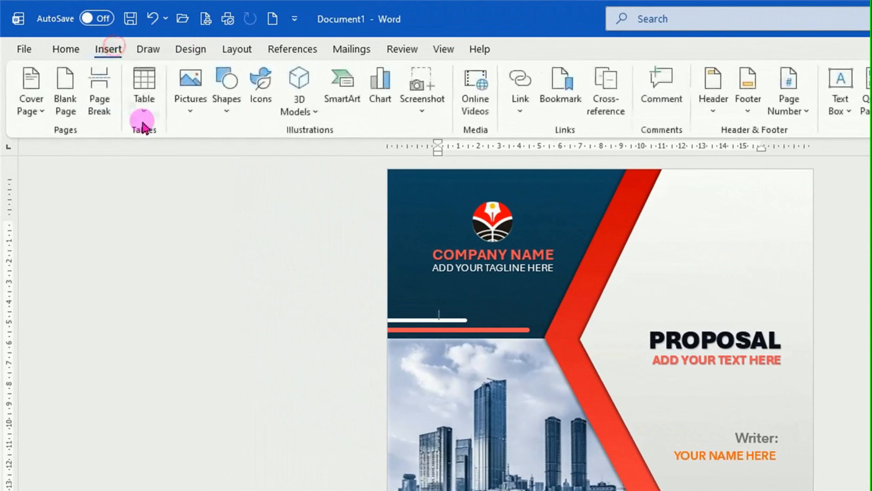
click(226, 112)
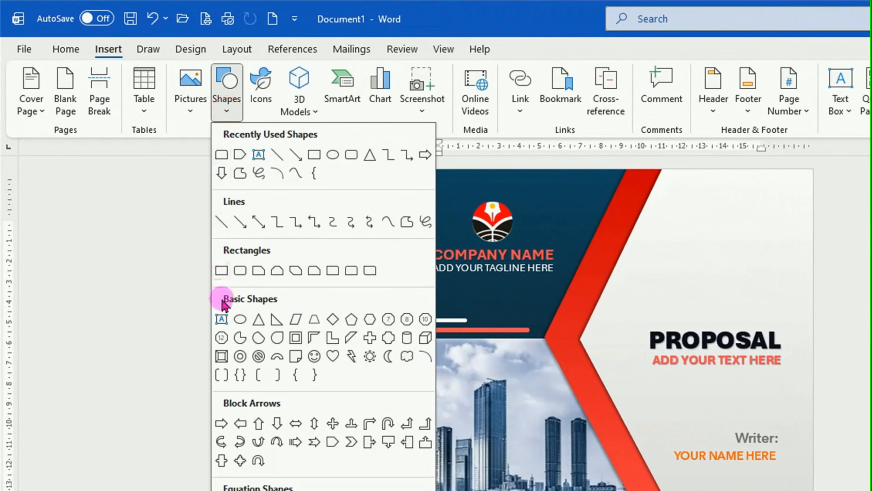
click(239, 320)
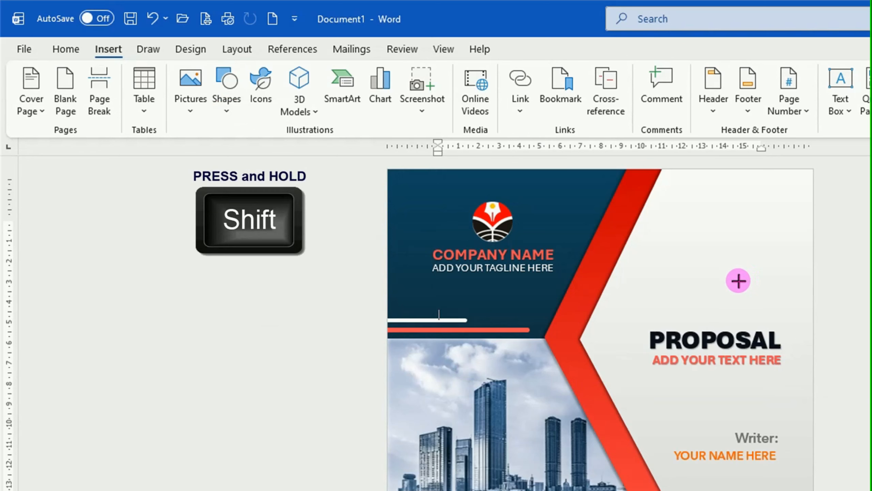
drag(741, 284, 770, 289)
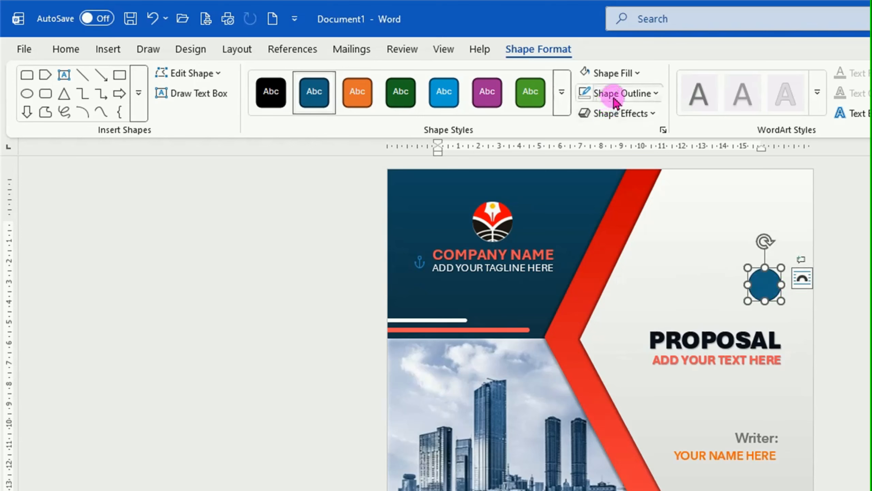
click(648, 96)
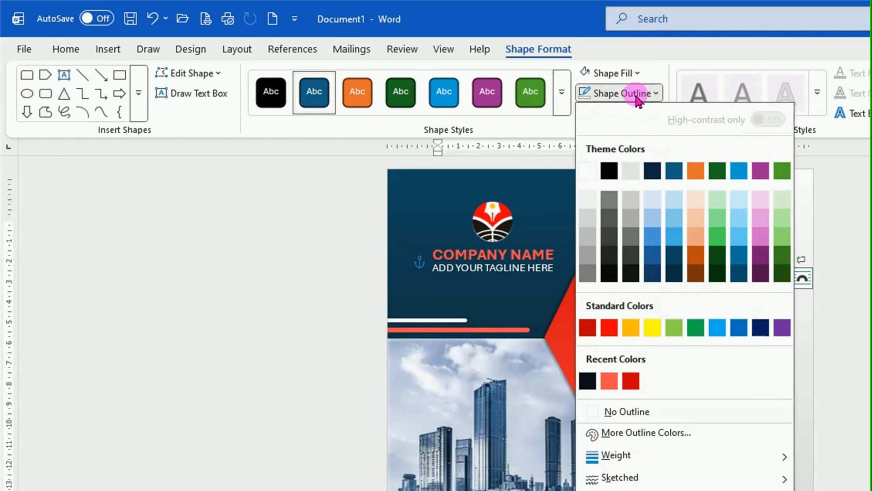
click(636, 413)
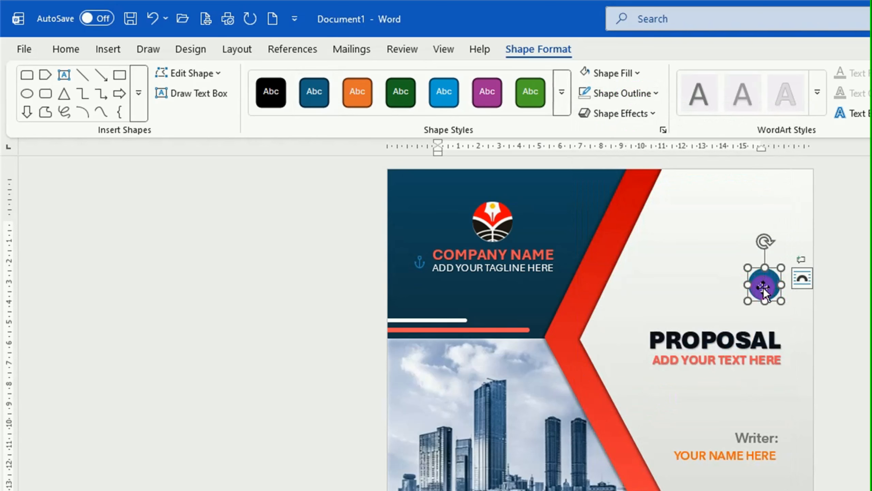
Duplicate the "PROPOSAL" text box, replace its text with "0" and place it over the blue circle
click(741, 320)
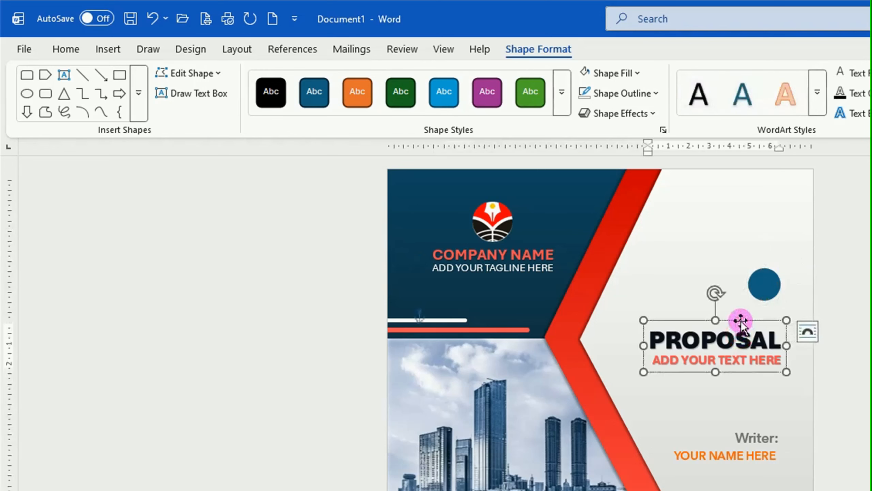
key(ctrl+d)
drag(741, 321, 747, 227)
drag(656, 245, 792, 251)
text(0)
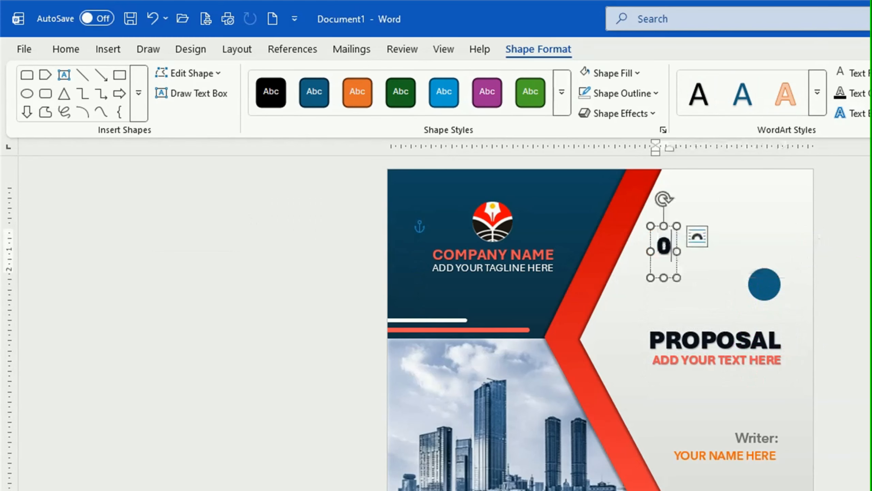
drag(671, 268, 774, 315)
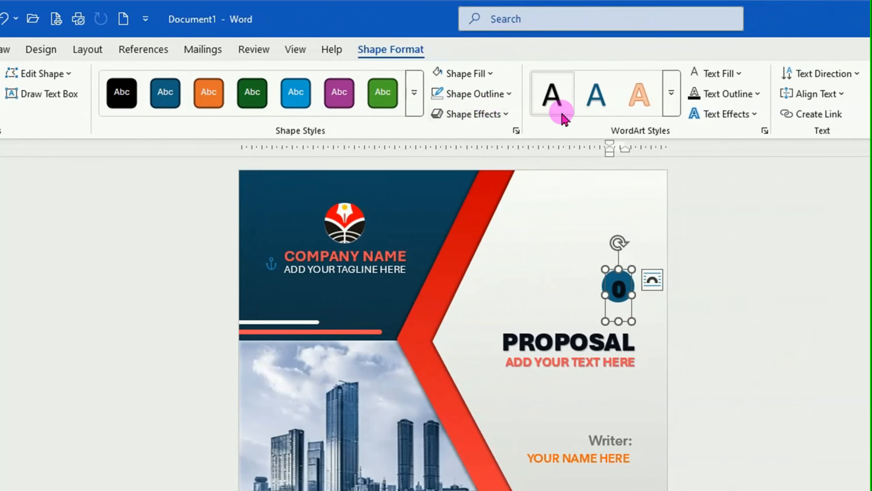
Fill the "0" with white and nudge its text box slightly upward to center the digit in the circle
click(694, 73)
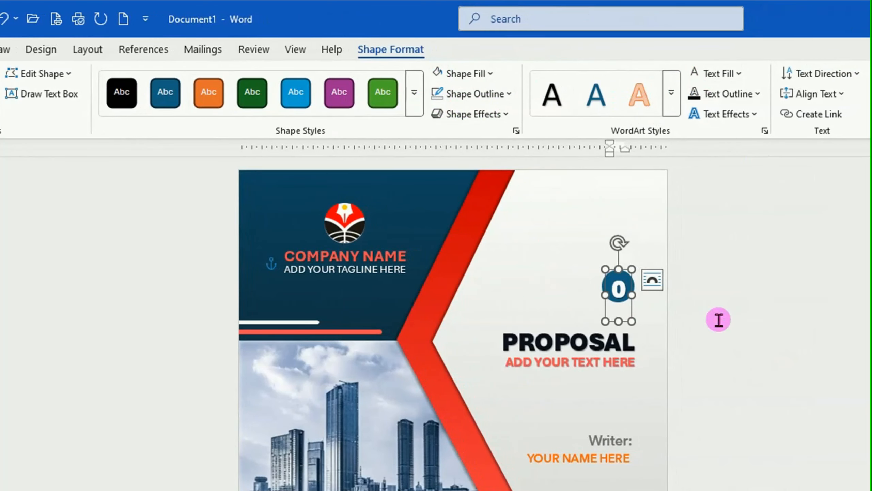
key(Up)
key(Up)
key(Up)
click(631, 297)
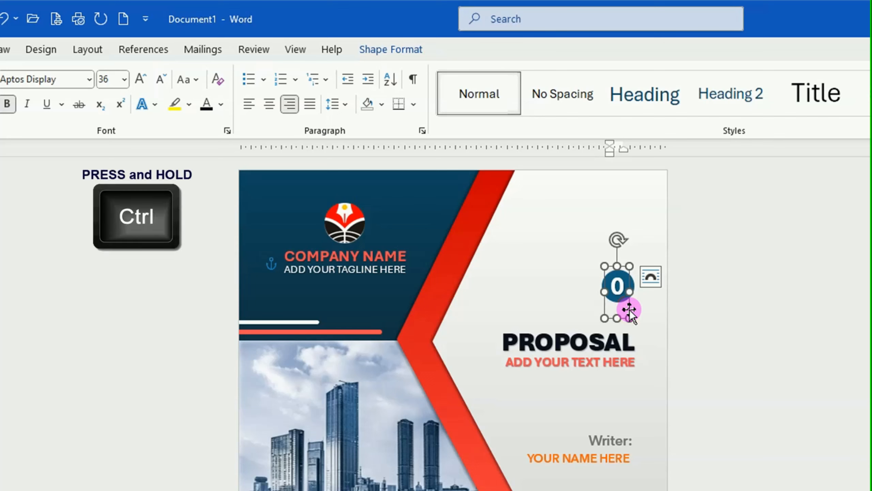
Select the blue circle together with its "0" text box and group them into one object
drag(628, 310, 633, 284)
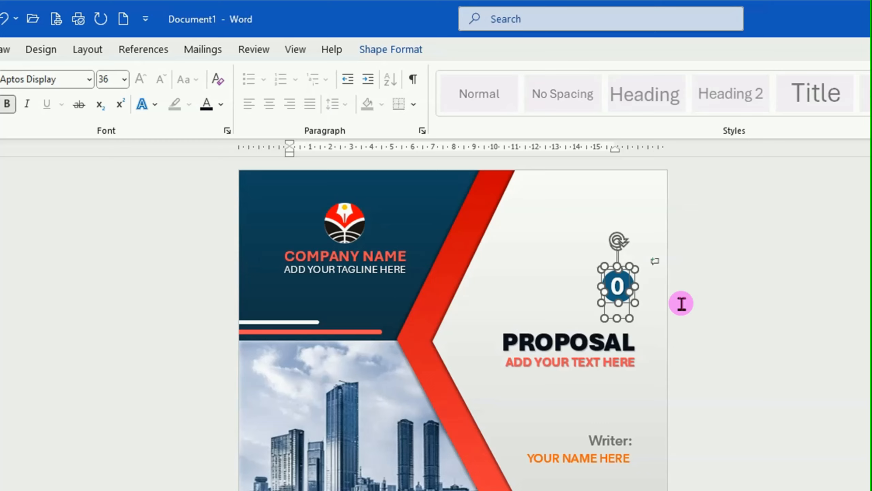
click(404, 51)
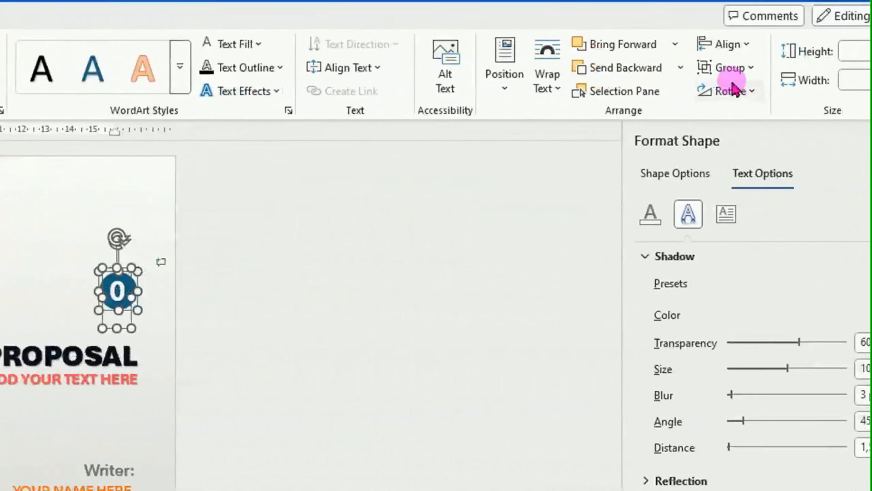
click(766, 68)
click(765, 90)
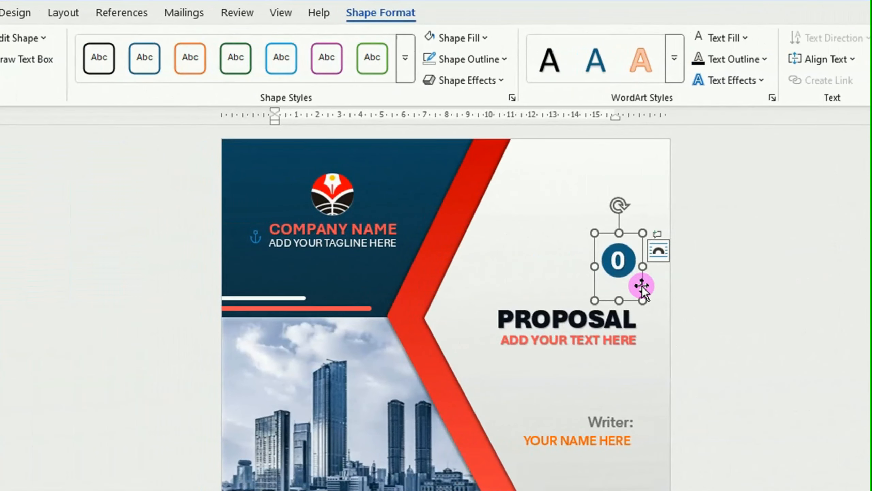
Duplicate the grouped circle three times in a straight horizontal line to form a row of four above "PROPOSAL"
key(ctrl)
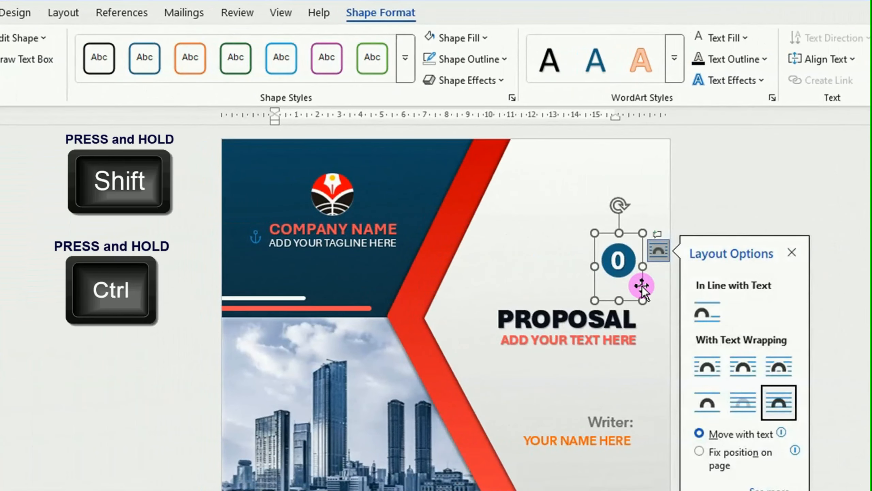
drag(642, 288, 511, 260)
click(511, 260)
Replace the digit in the first circle with "2" and the digit in the third circle with "3"
double_click(505, 260)
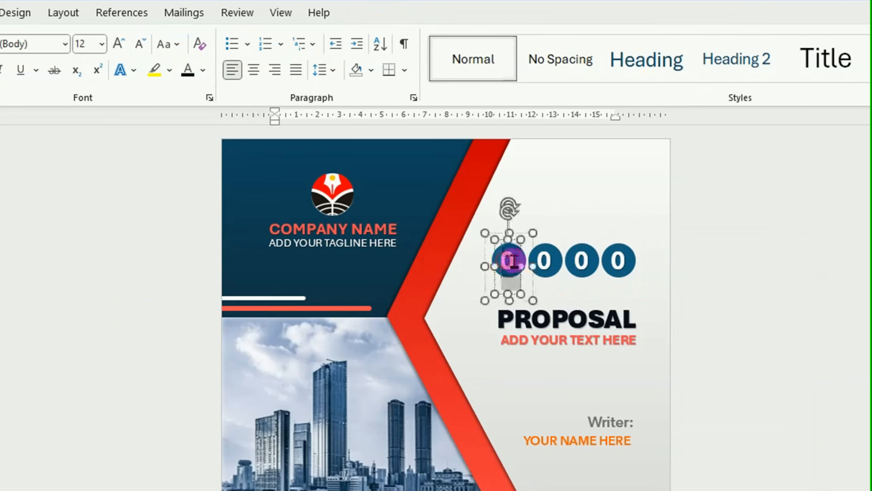
text(2)
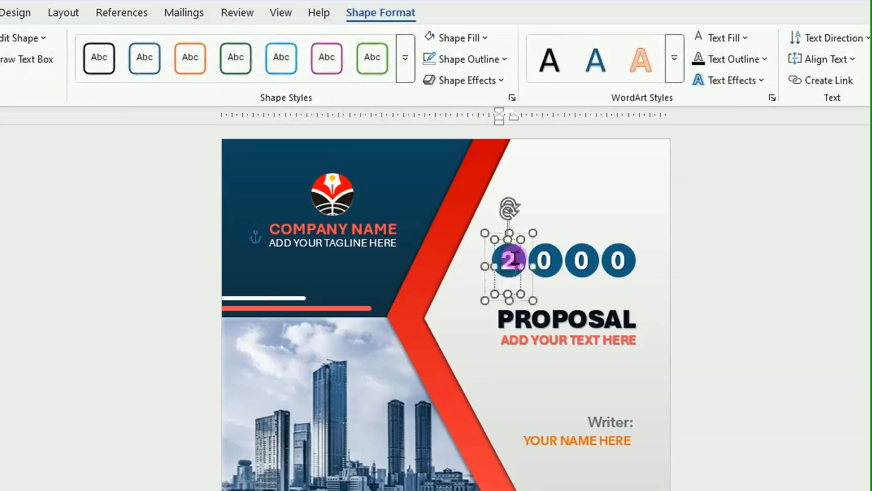
double_click(579, 262)
text(3)
click(733, 306)
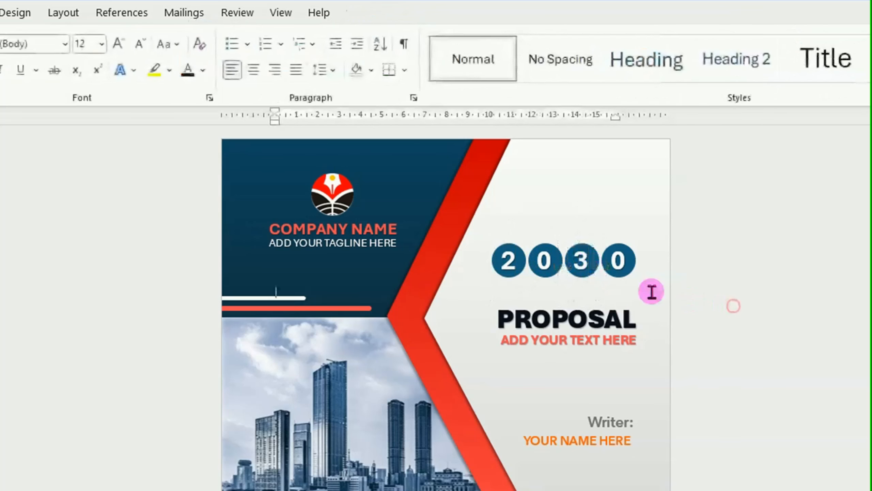
Fill the "2" circle with the recent dark red and the neighbouring "0" circle with the recent coral red
click(522, 252)
click(522, 252)
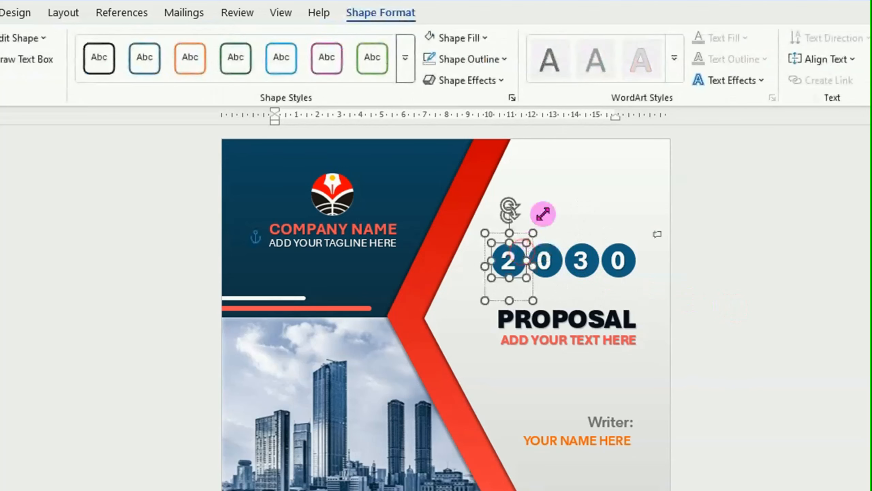
click(488, 37)
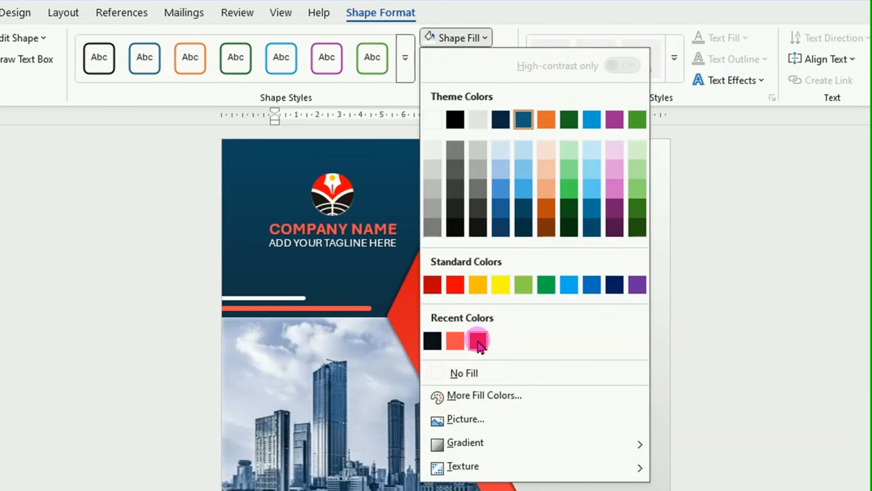
click(478, 341)
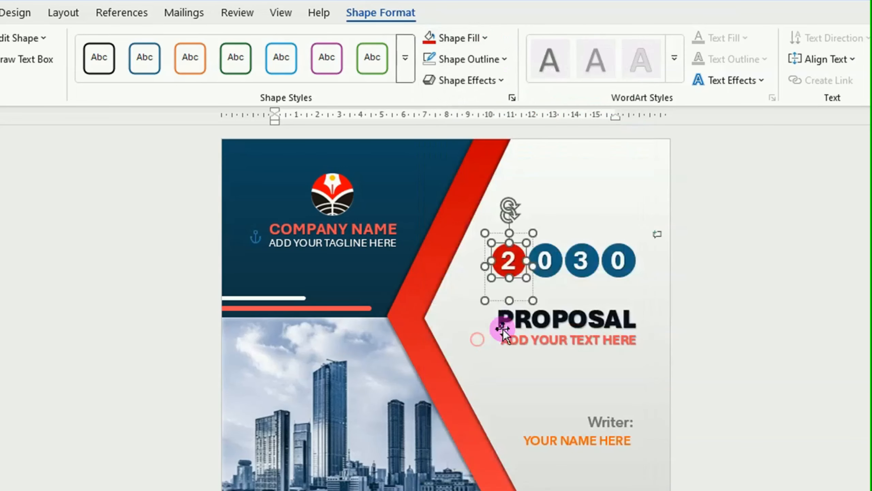
click(559, 256)
click(559, 256)
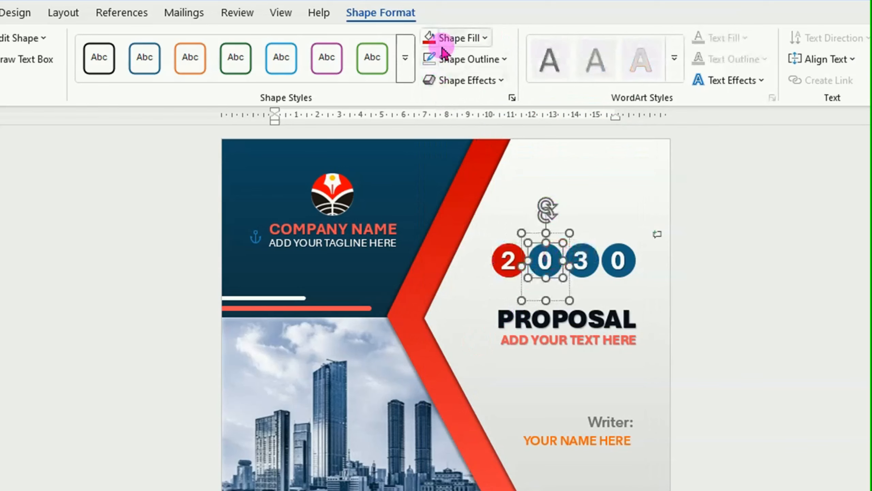
click(484, 37)
click(477, 341)
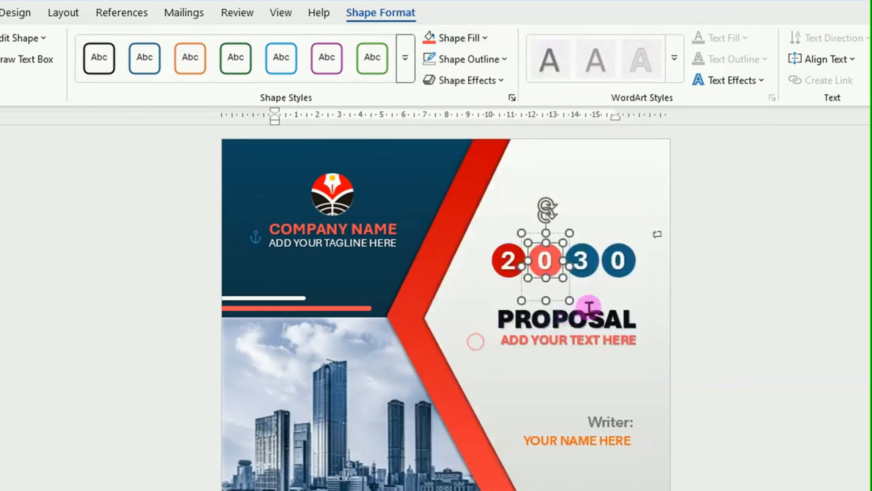
Fill the "3" circle with a darker blue and the last "0" circle with a navy blue
click(596, 258)
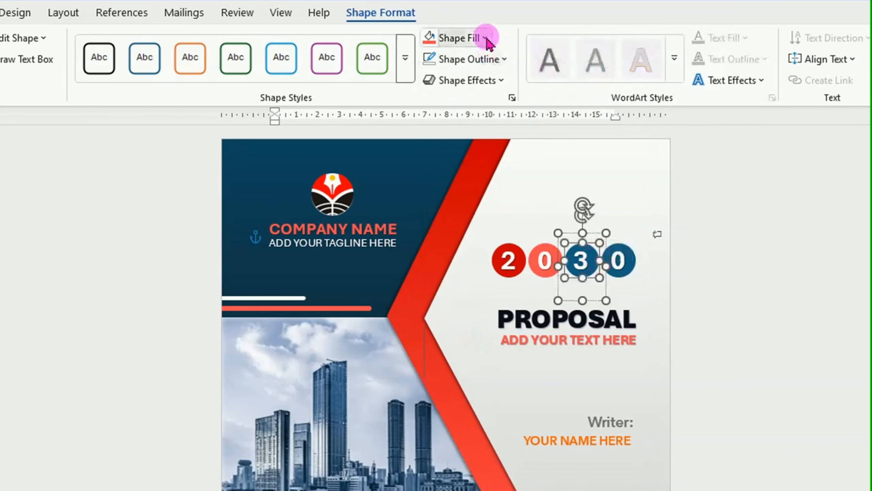
click(486, 37)
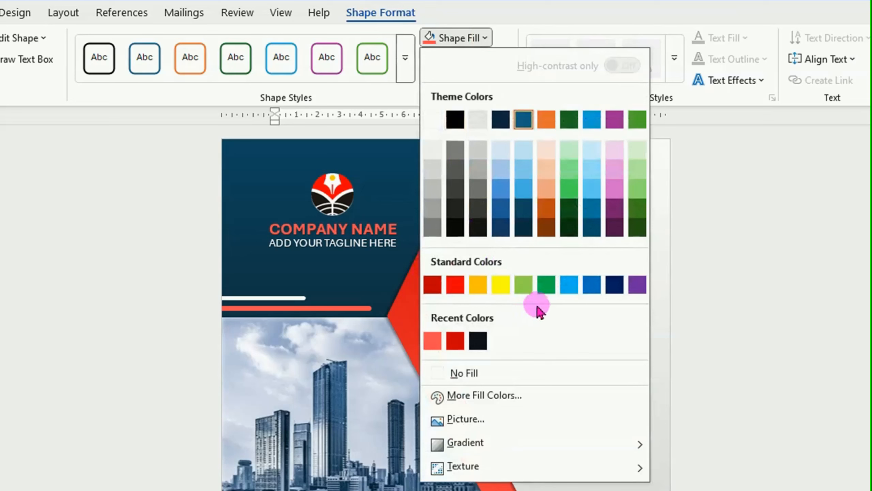
click(597, 227)
click(635, 263)
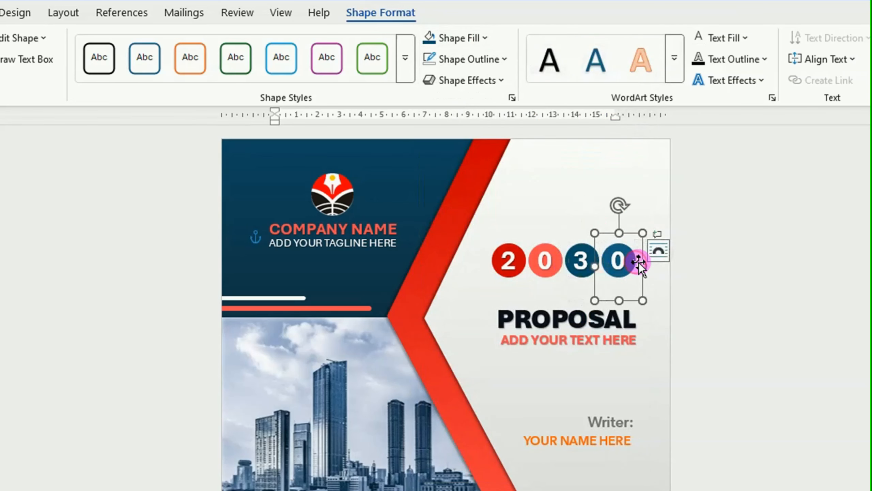
click(486, 38)
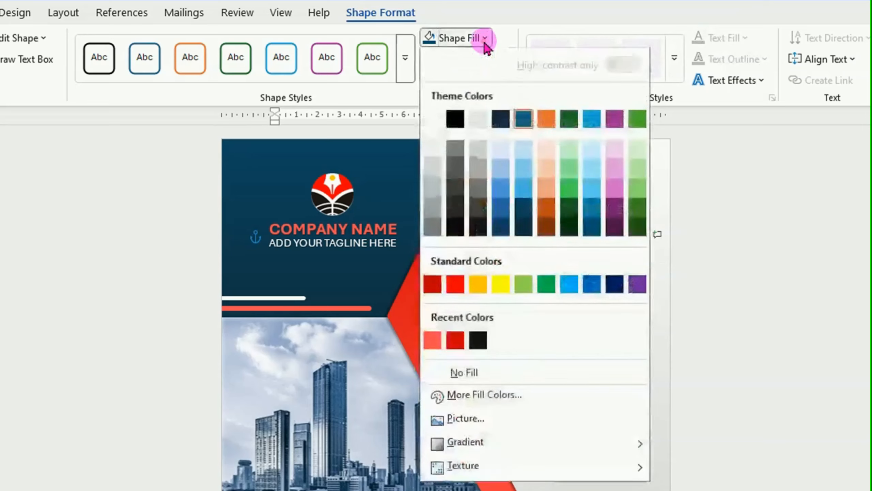
click(507, 230)
click(773, 299)
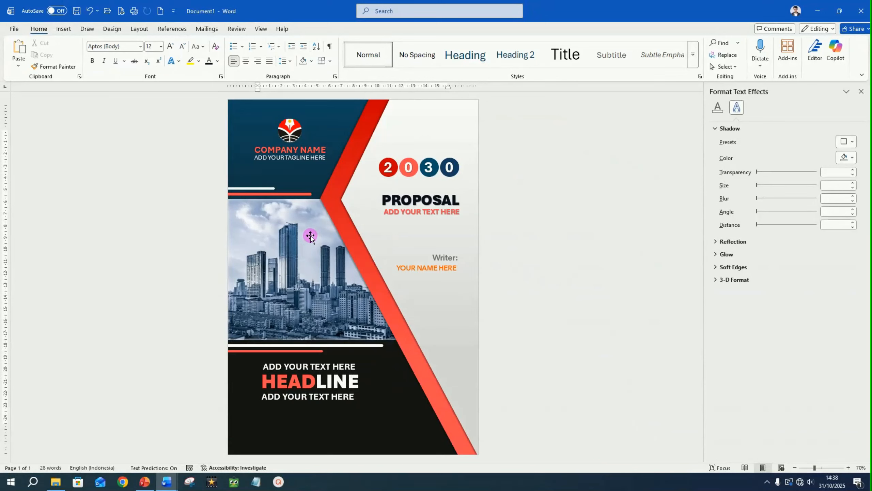
Duplicate the full-page gradient background and narrow the copy to a full-height vertical strip over the light area
click(255, 110)
key(ctrl+d)
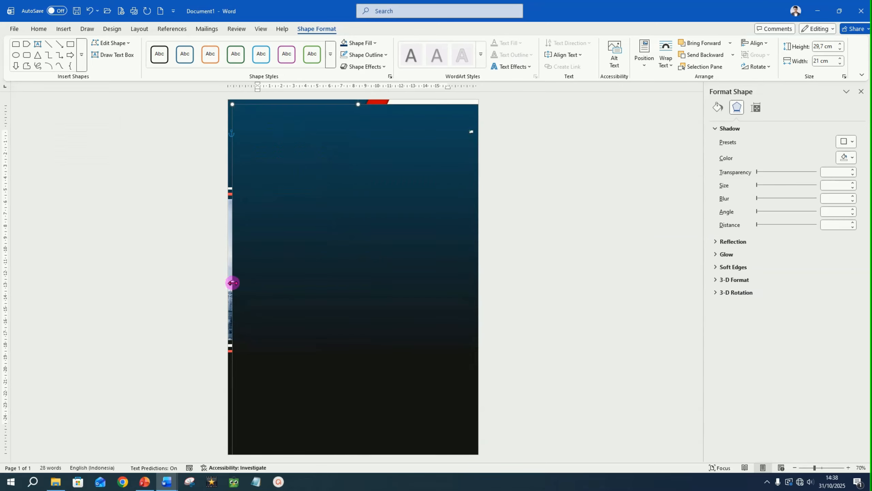
drag(232, 283, 460, 279)
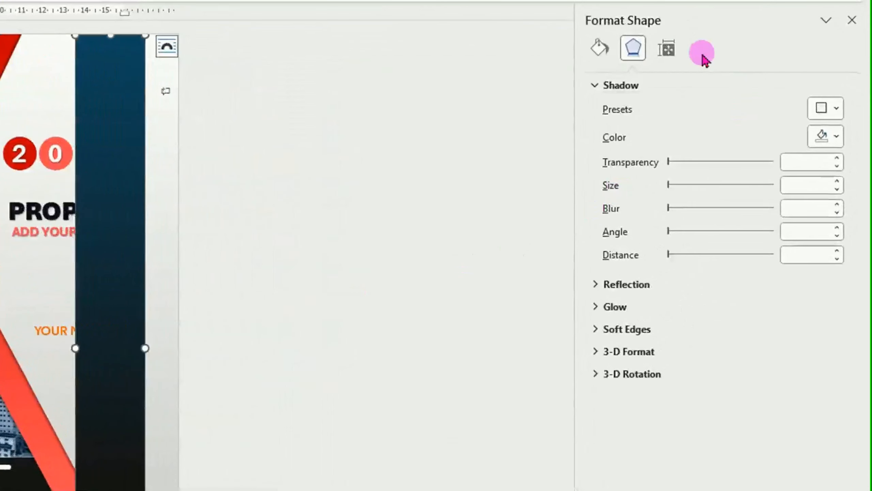
Set the strip's gradient angle to 0° and color its first stop gray (white darkened by 35%)
click(603, 51)
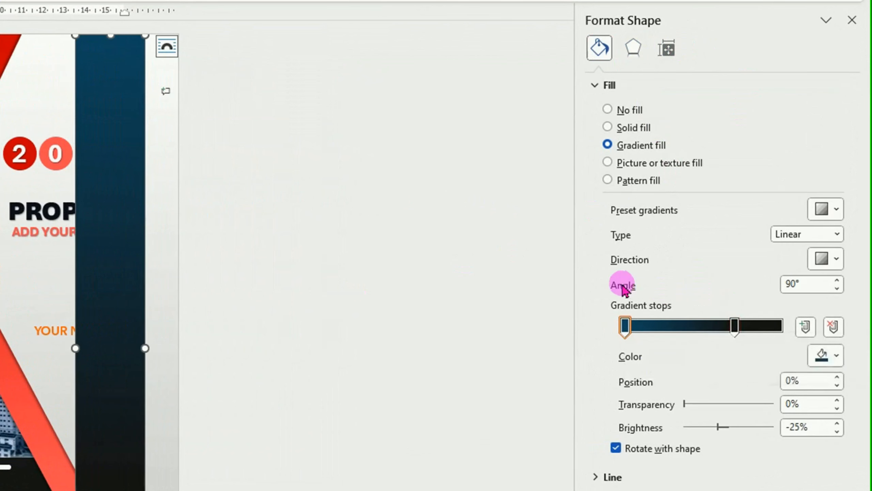
click(837, 289)
click(625, 328)
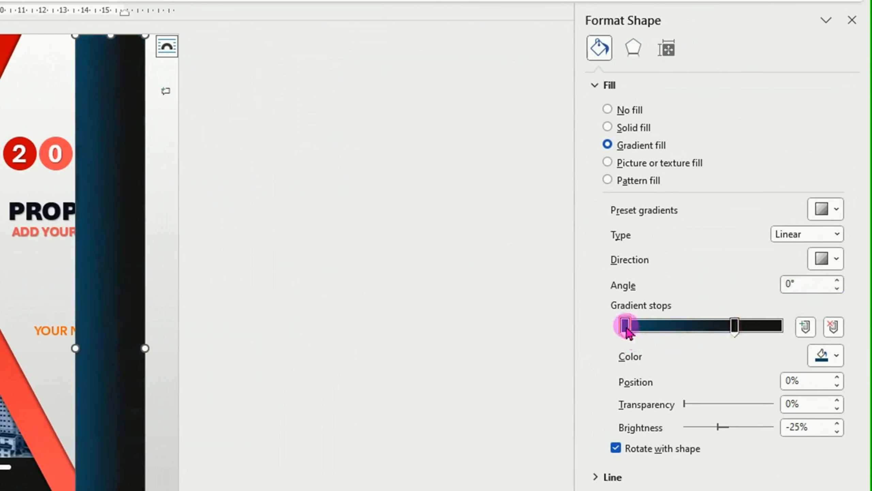
click(837, 355)
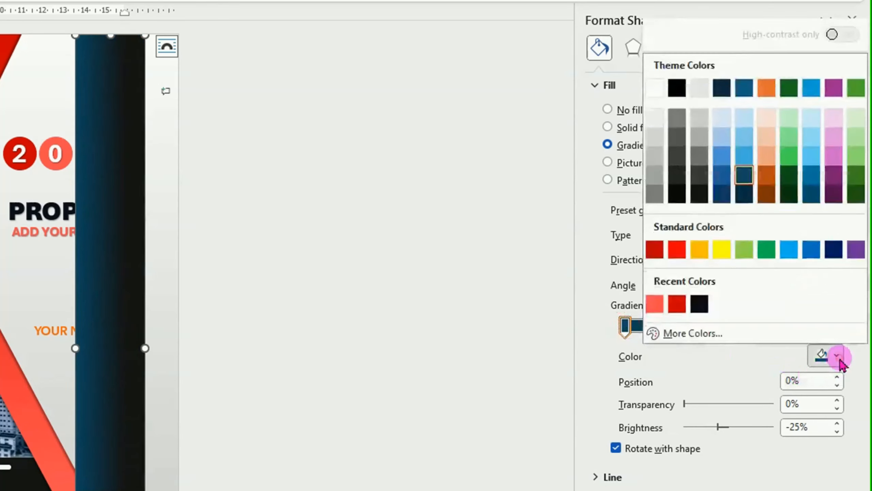
click(657, 177)
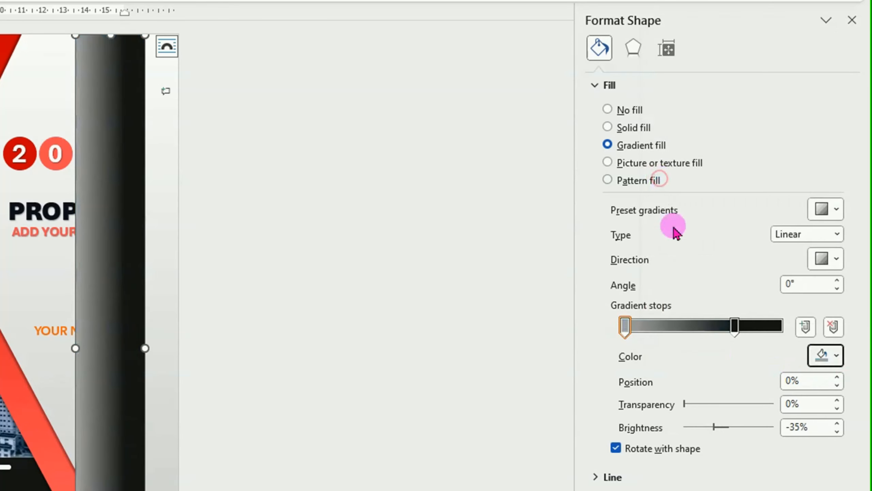
Place the strip's second gradient stop at 8% and color it black
drag(735, 326, 636, 335)
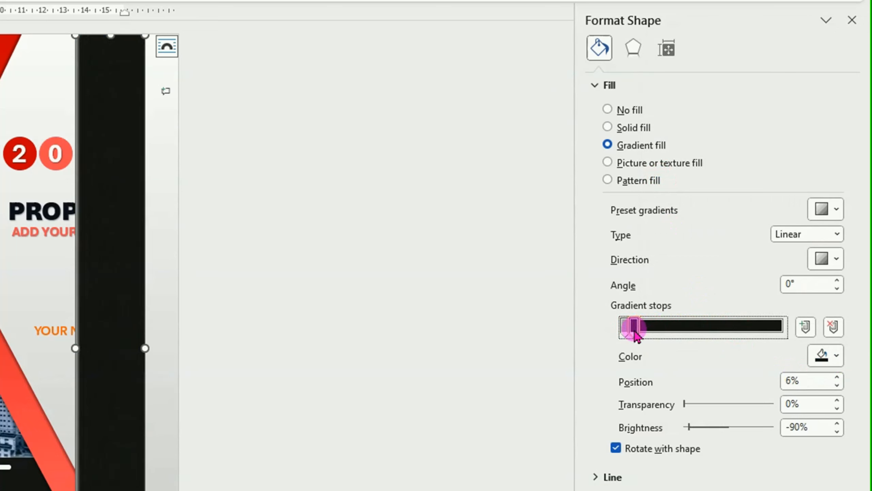
click(836, 377)
click(836, 377)
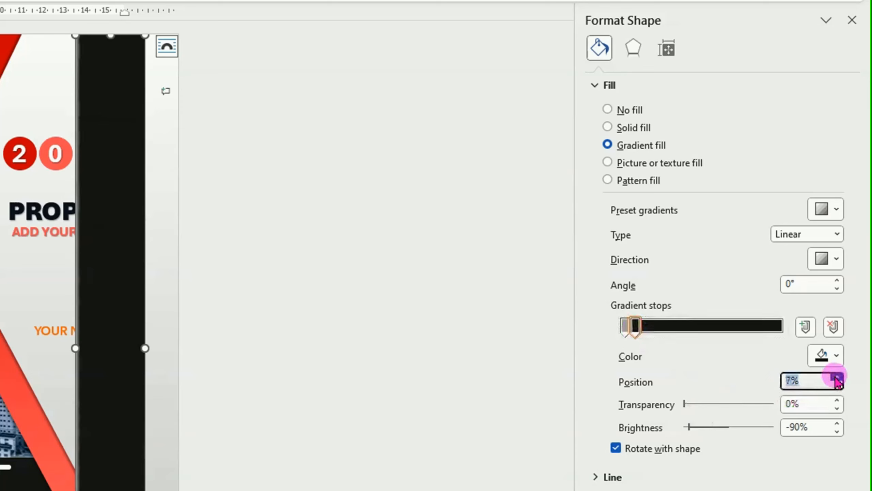
click(837, 355)
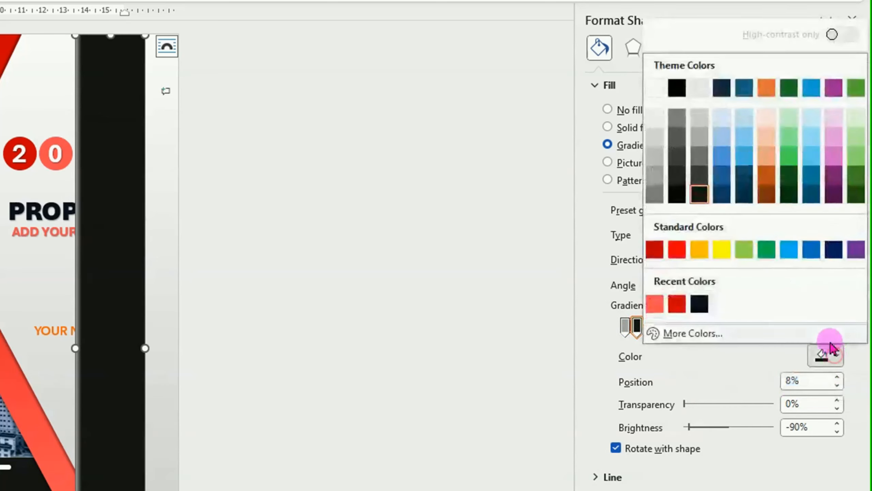
click(677, 88)
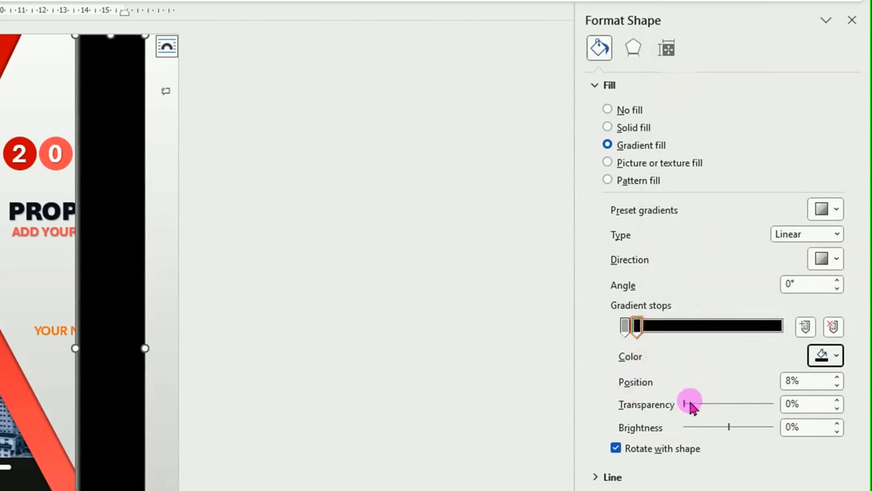
Set the 8% stop's transparency to 80% and add a black stop at 100% with 100% transparency
drag(685, 404, 756, 405)
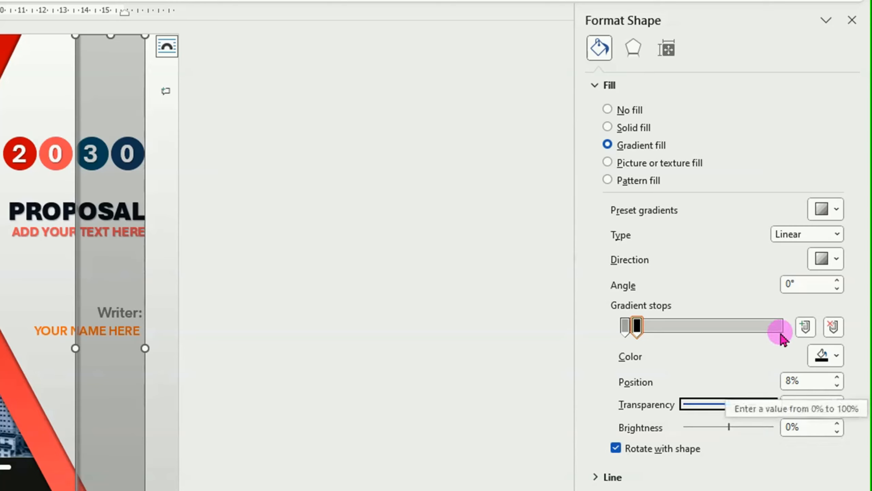
drag(782, 331, 787, 329)
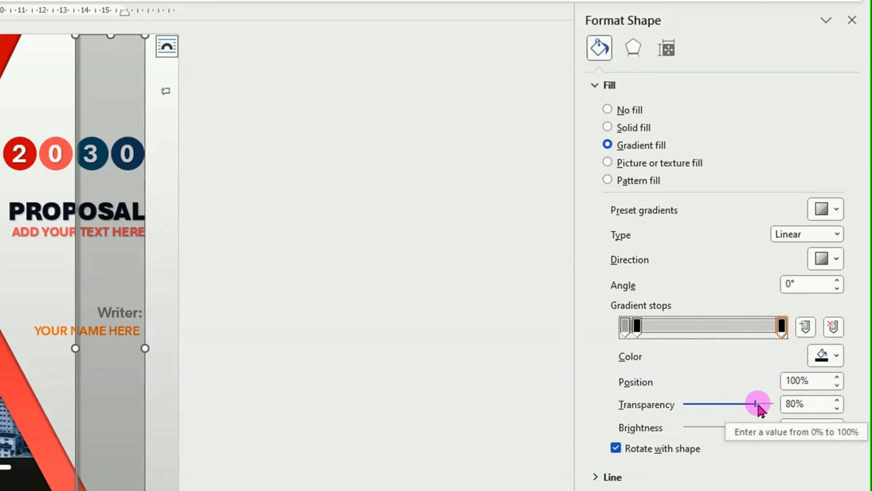
drag(757, 405, 792, 404)
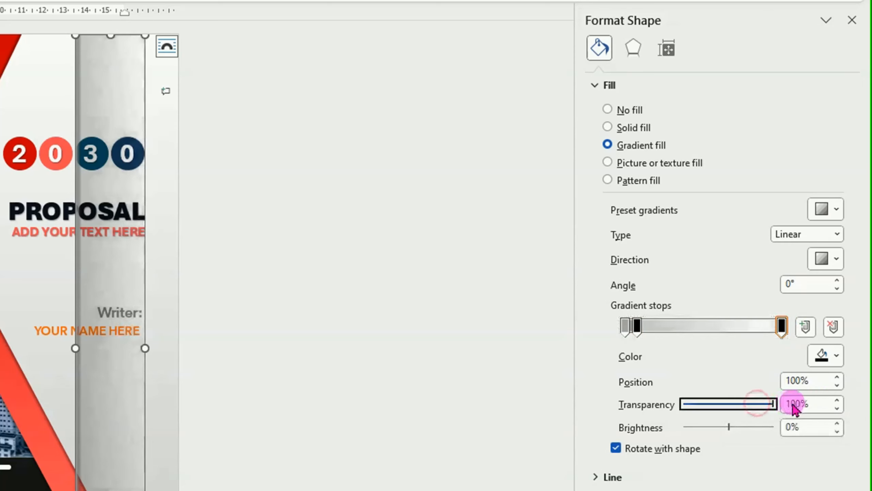
Move the translucent gradient strip to the cover's left edge as a spine crease and deselect it
click(318, 305)
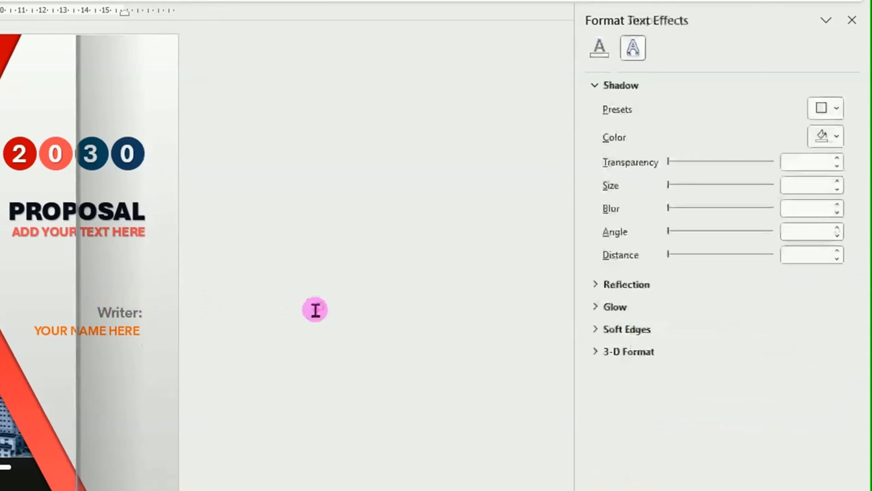
drag(456, 228, 272, 232)
click(593, 351)
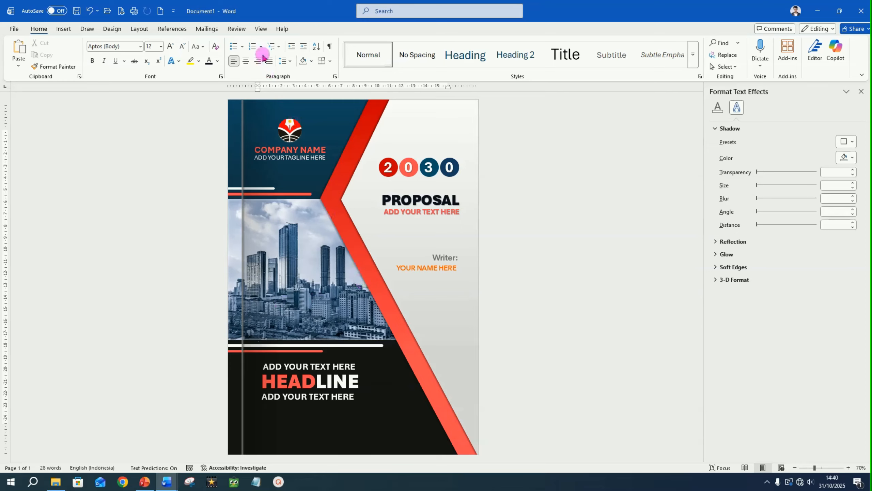
Show the cover page in the distraction-free Focus view to examine the finished design
click(262, 29)
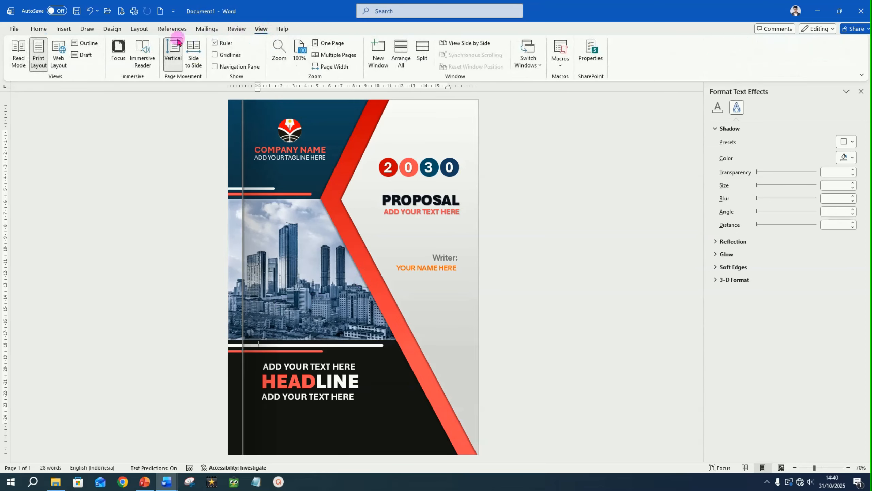
click(119, 50)
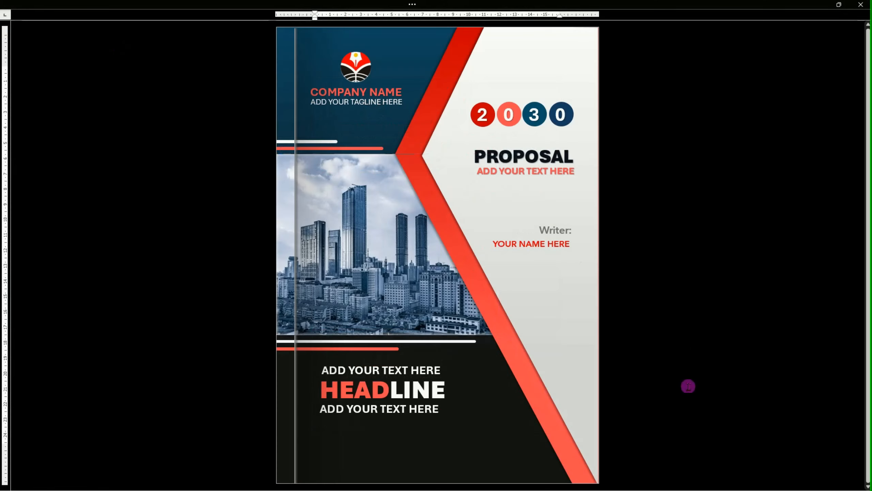